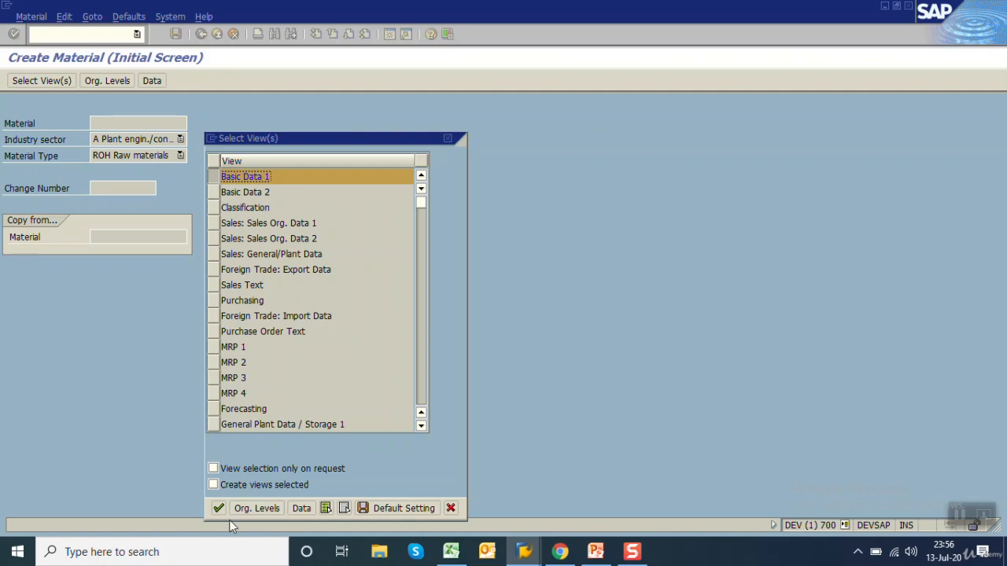
Open the Basic Data 1 view for the new raw material and enter the description FLAT A1-101
click(218, 508)
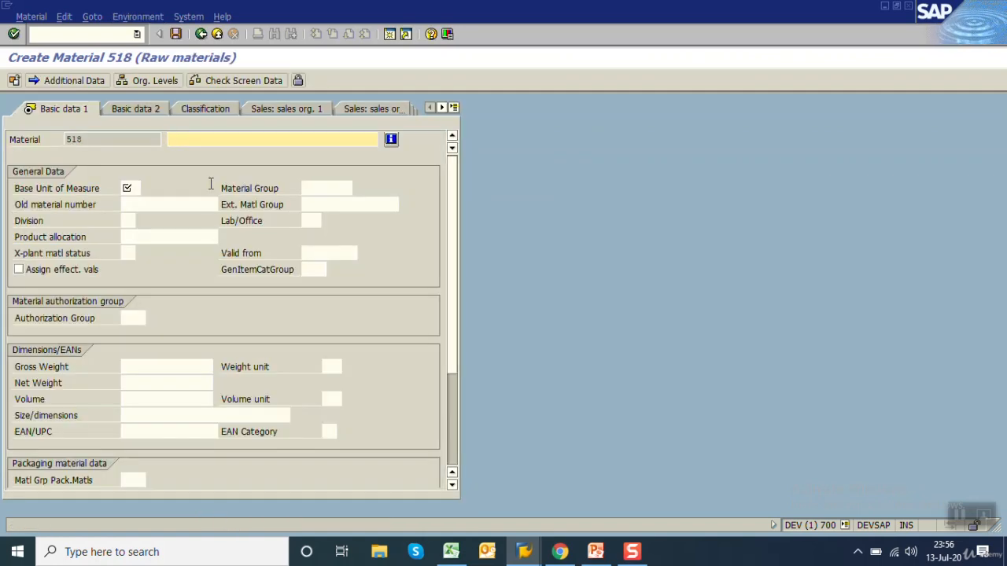
text(FLAT A1-101)
key(Tab)
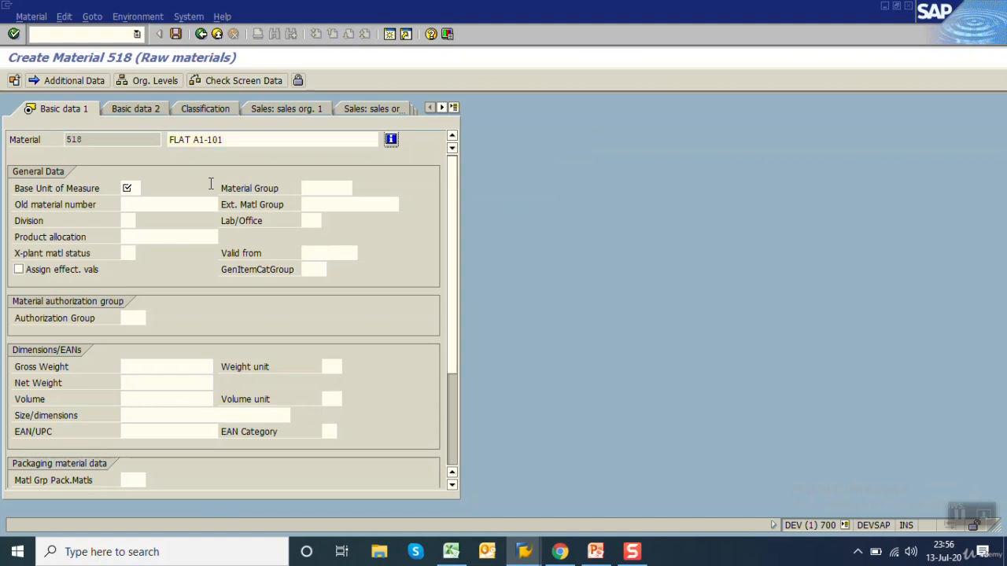
Set the base unit of measure to FT2 and the material group to FLAT, then save the material
key(Down)
key(Return)
key(Tab)
key(Down)
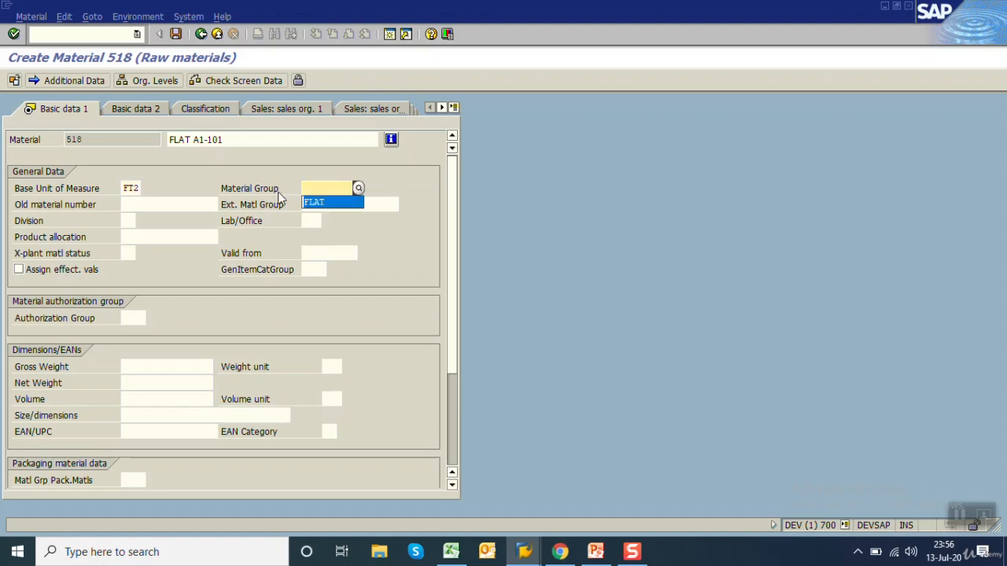
key(Return)
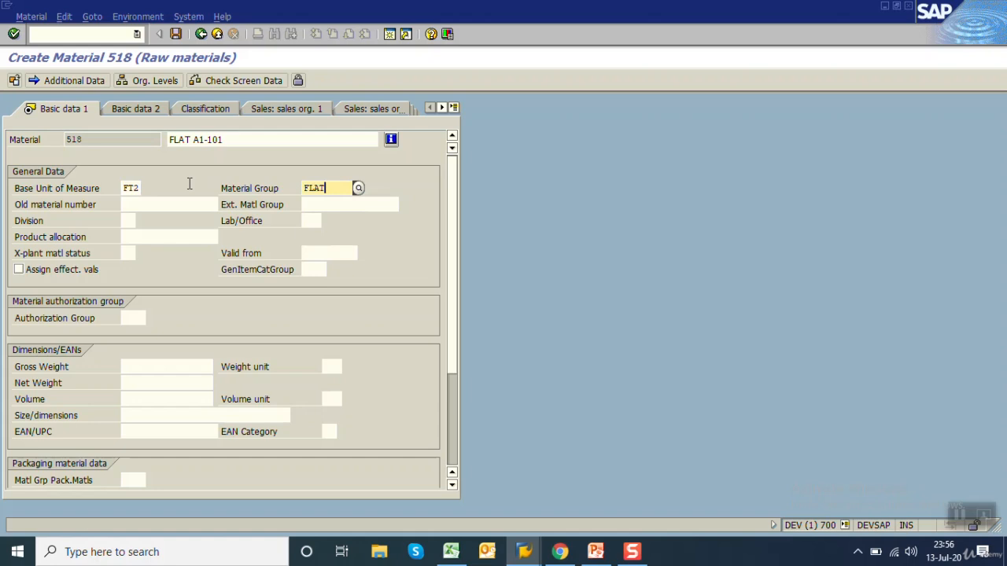
key(Return)
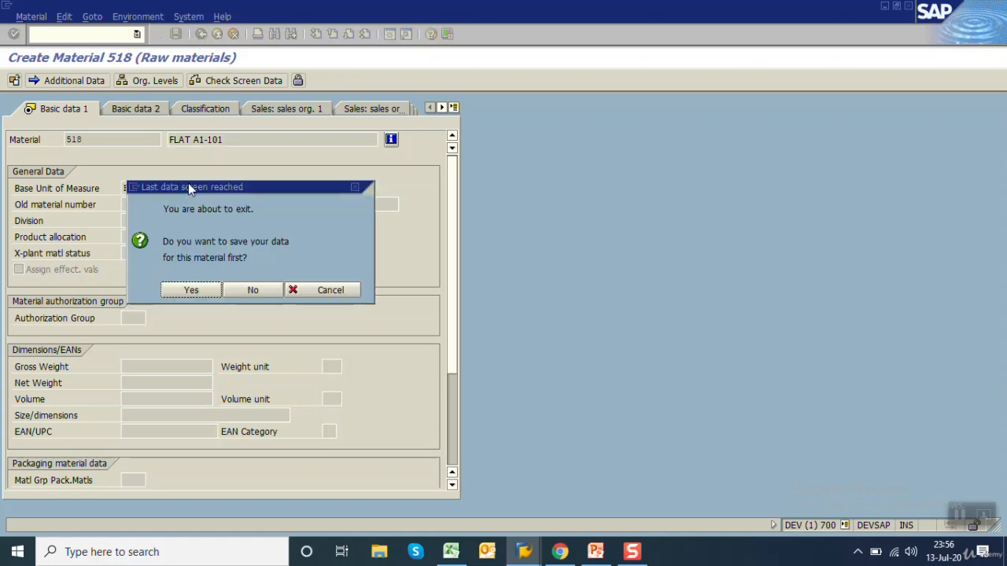
click(196, 294)
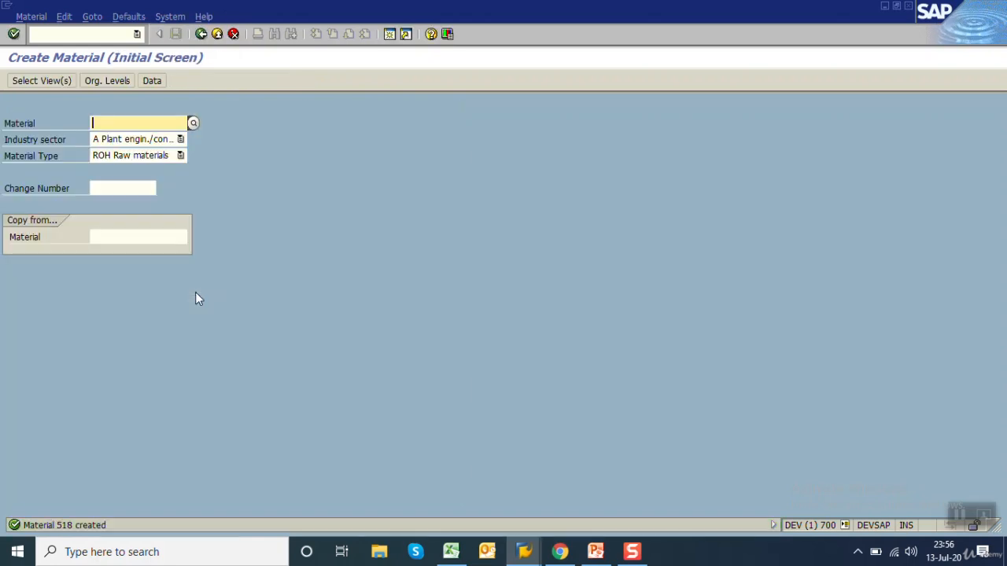
Display the data element behind the Industry sector field through its technical information and copy its domain name MBRSH
click(135, 141)
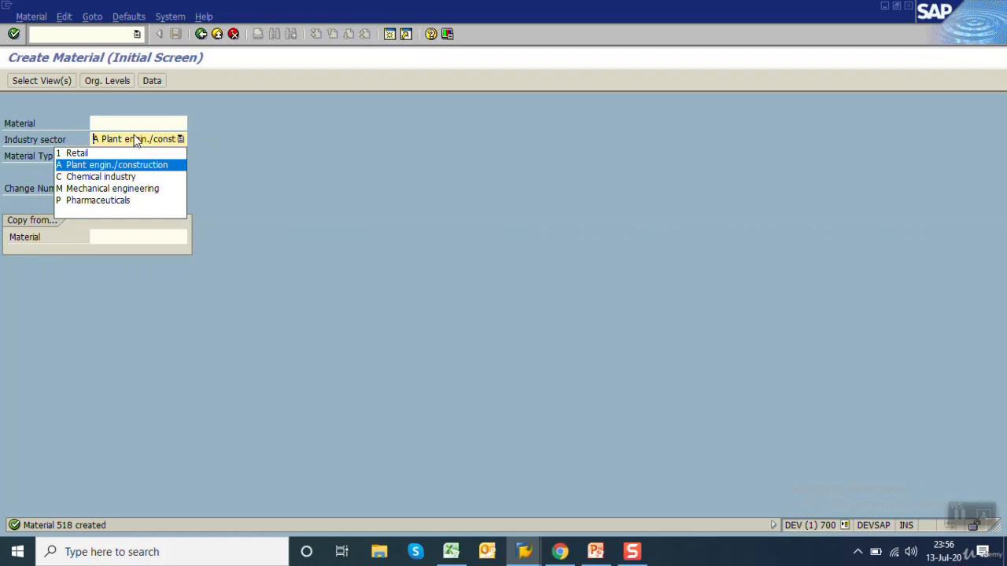
key(F1)
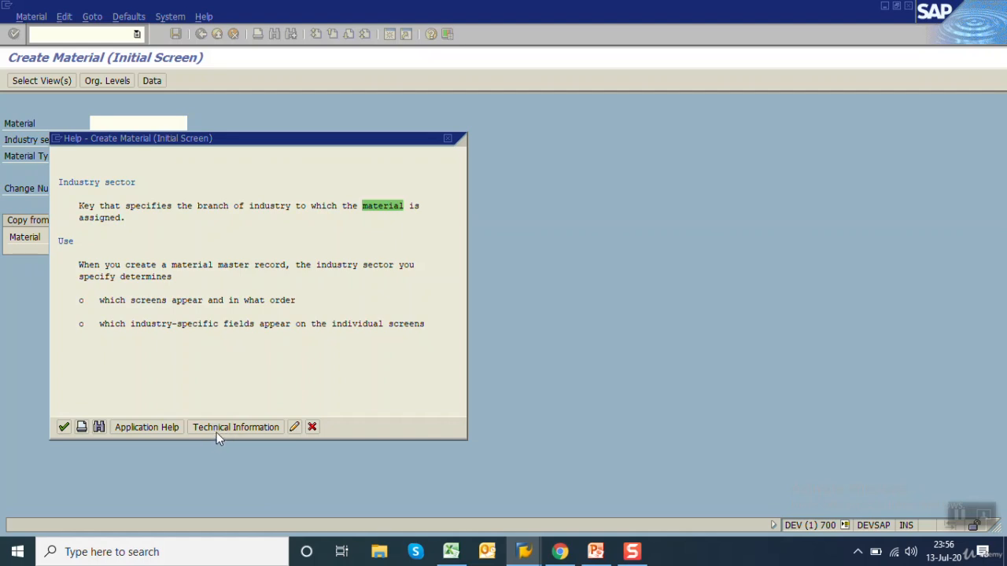
click(217, 431)
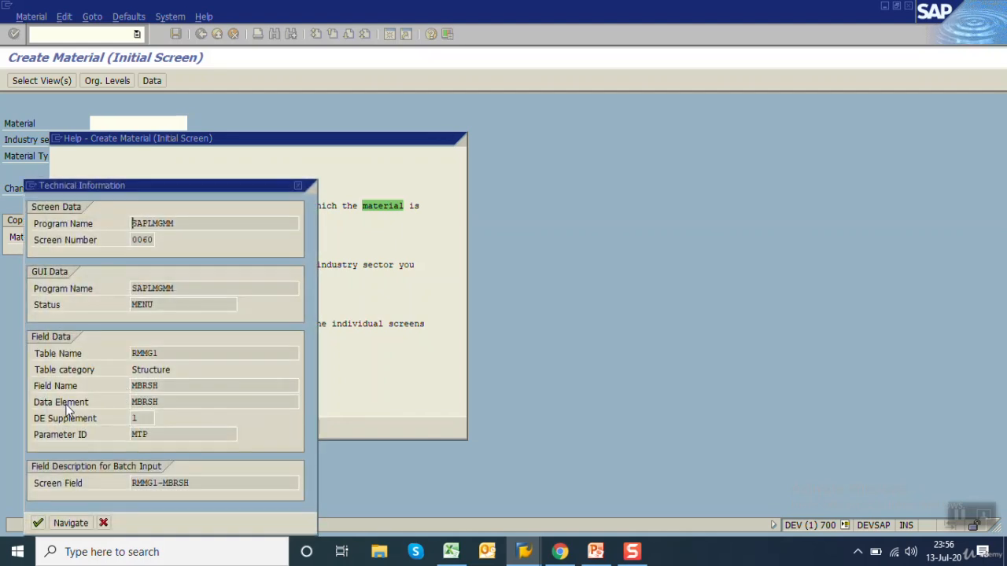
double_click(145, 402)
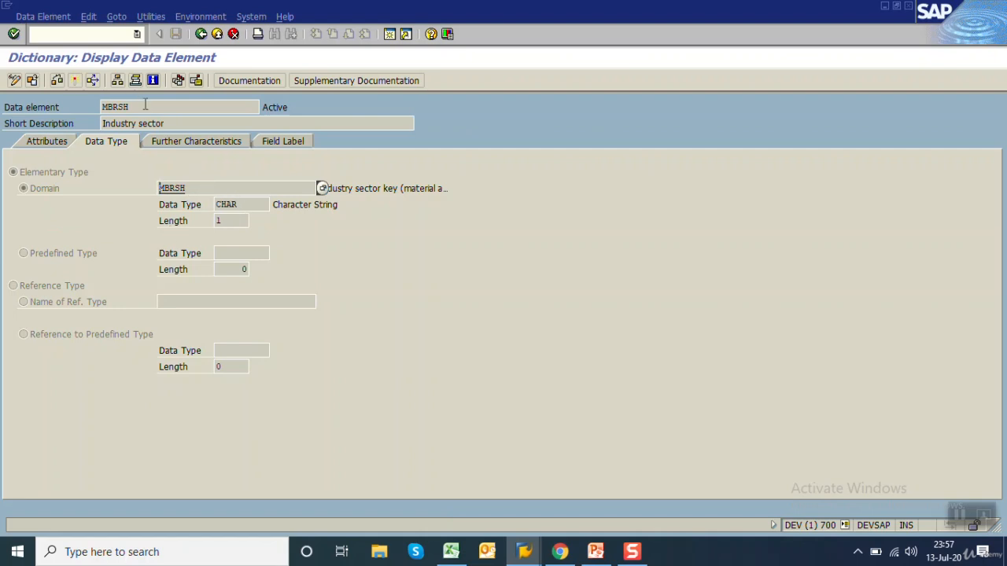
drag(195, 189, 122, 191)
key(ctrl+c)
Switch to Excel and fill row 2 of Sheet4 from column B with MBRSH, C, 1 and industry section
click(451, 551)
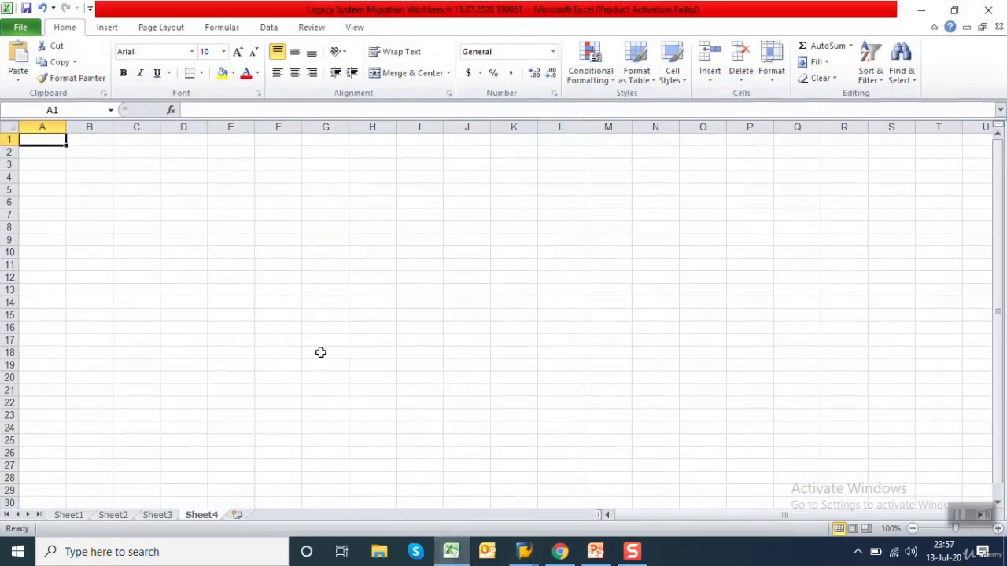
key(Down)
key(Right)
key(ctrl+v)
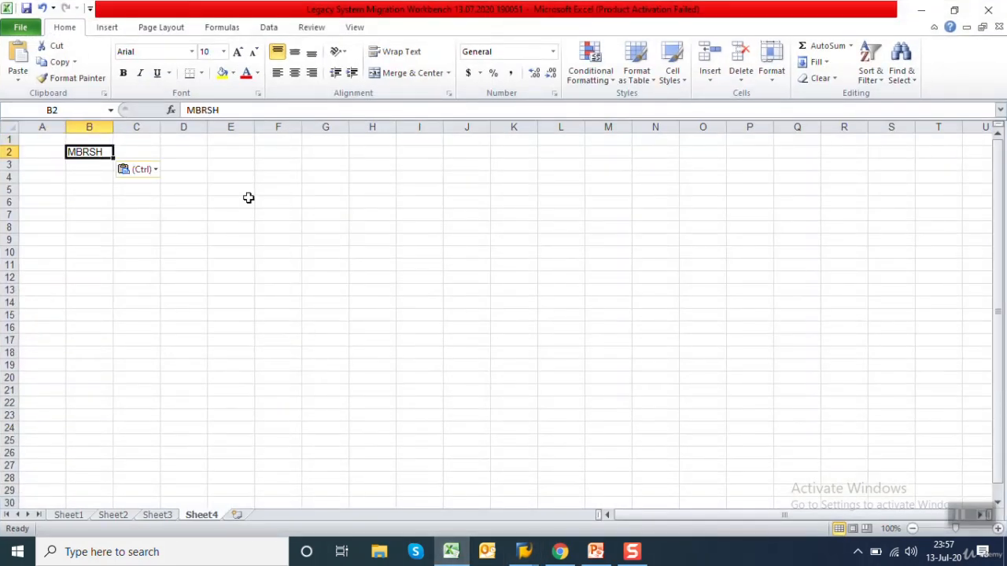
key(Right)
text(C)
key(Right)
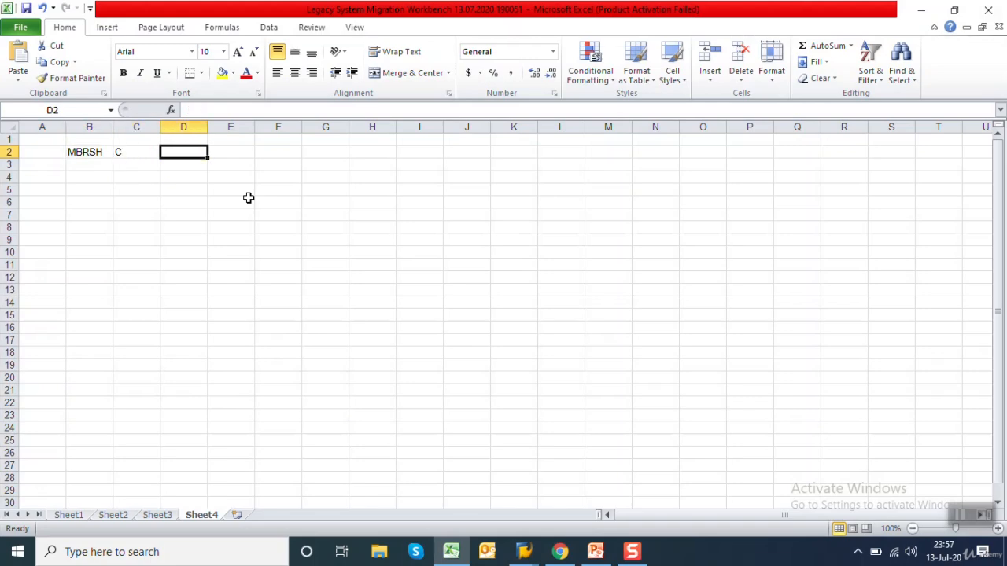
text(1)
key(Right)
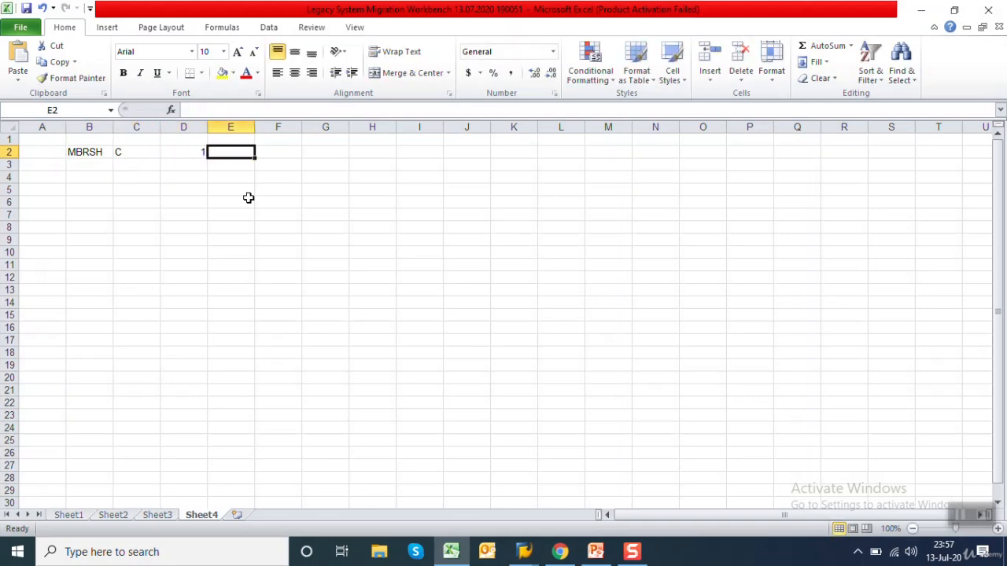
text(industry se)
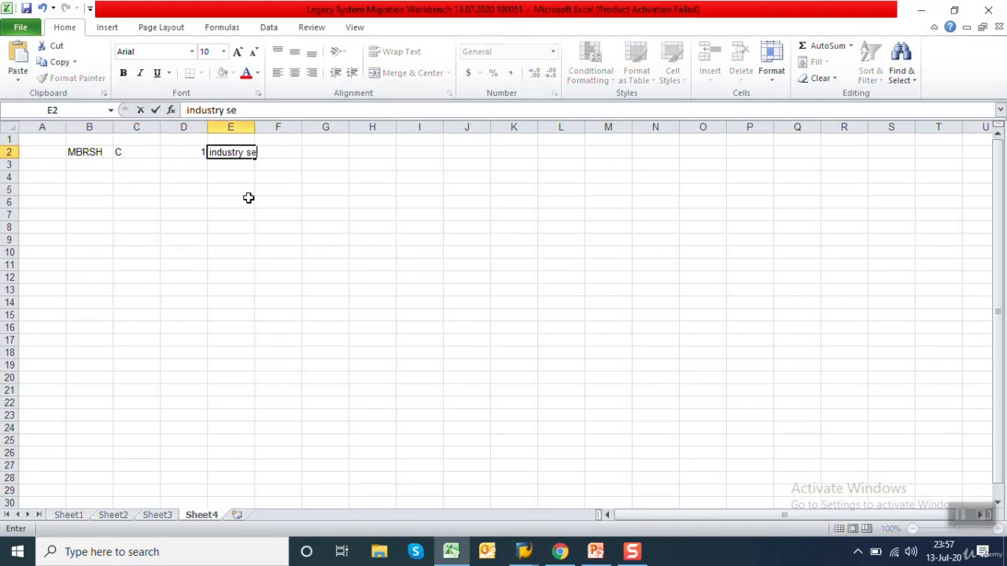
text(ction)
key(Return)
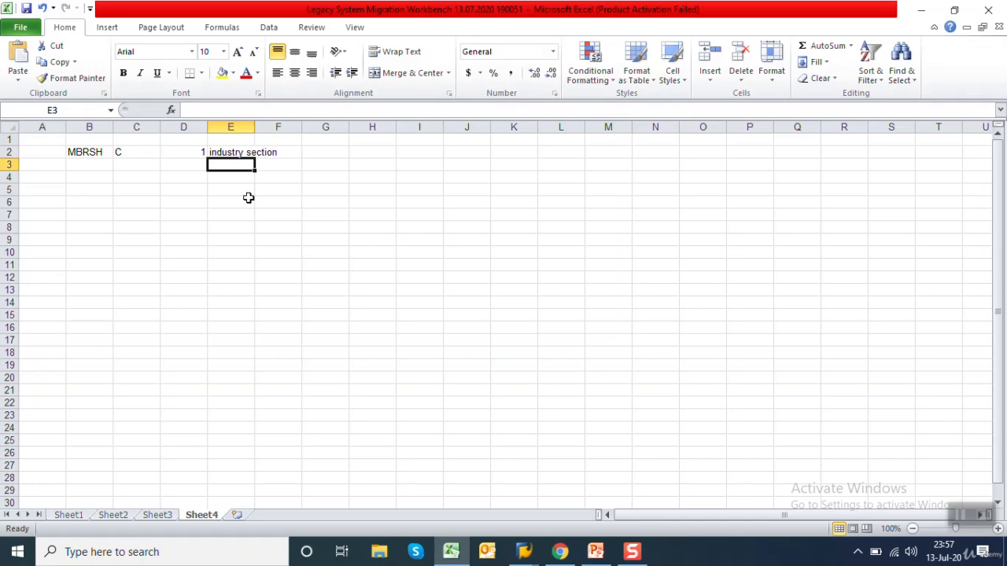
Return to SAP, leave the MBRSH data element display and close the Industry sector help windows
click(523, 552)
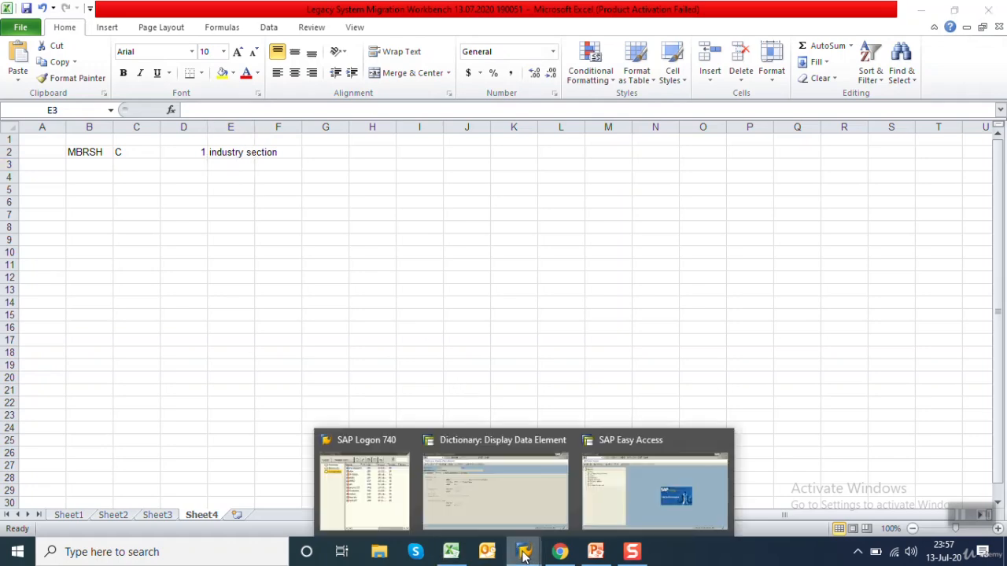
click(550, 497)
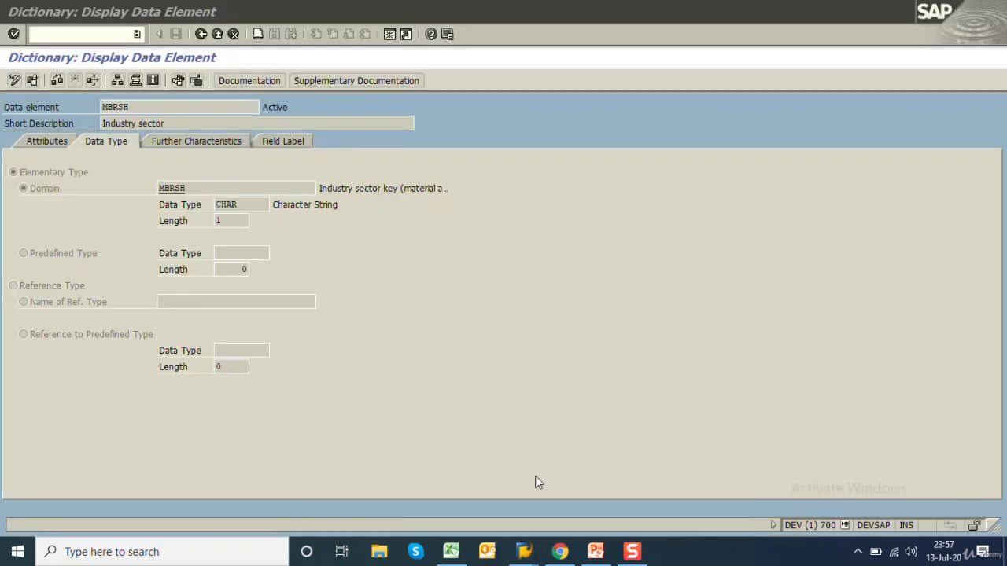
click(201, 34)
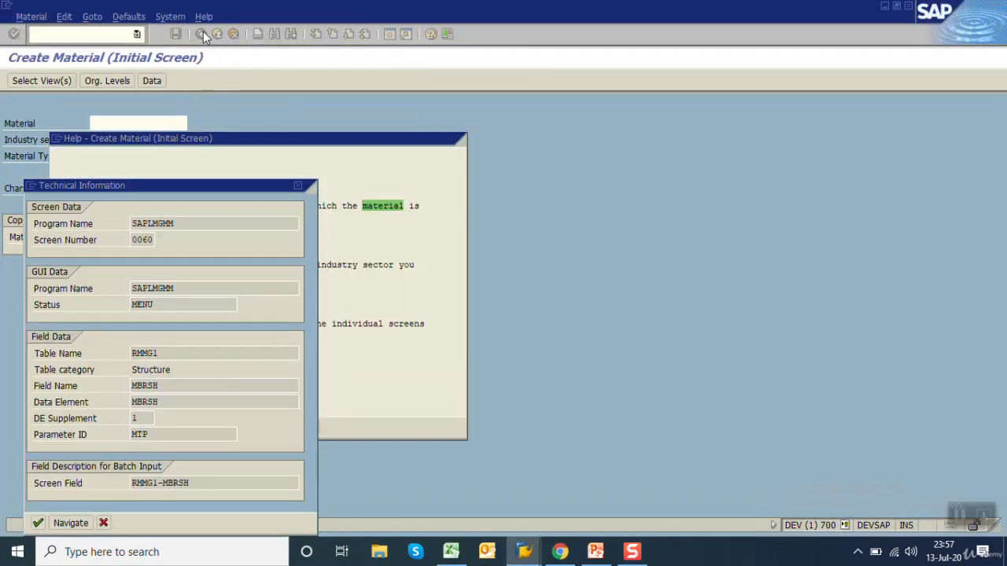
click(299, 187)
click(312, 427)
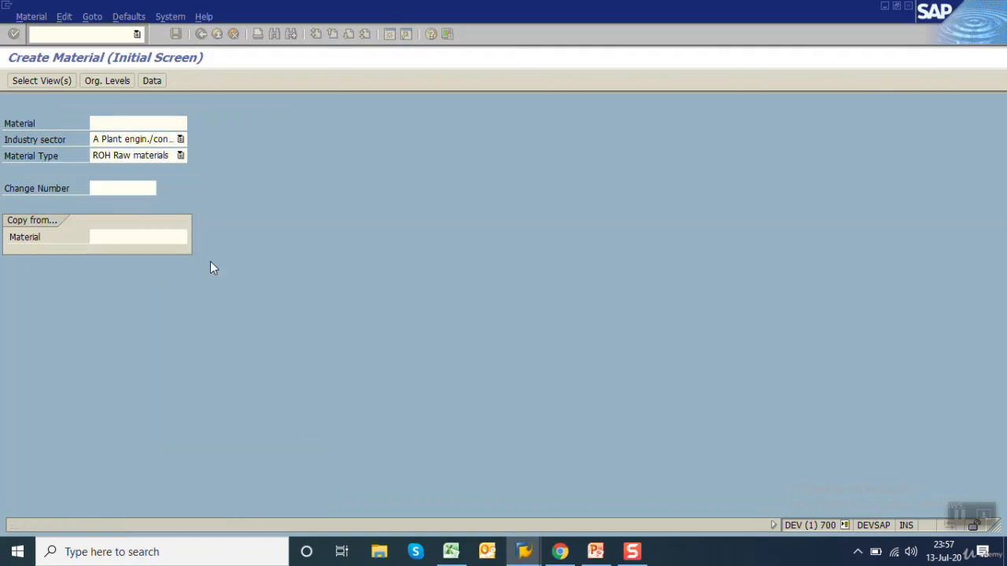
Display the data element behind the Material Type field through its technical information and copy its domain name MTART
click(122, 161)
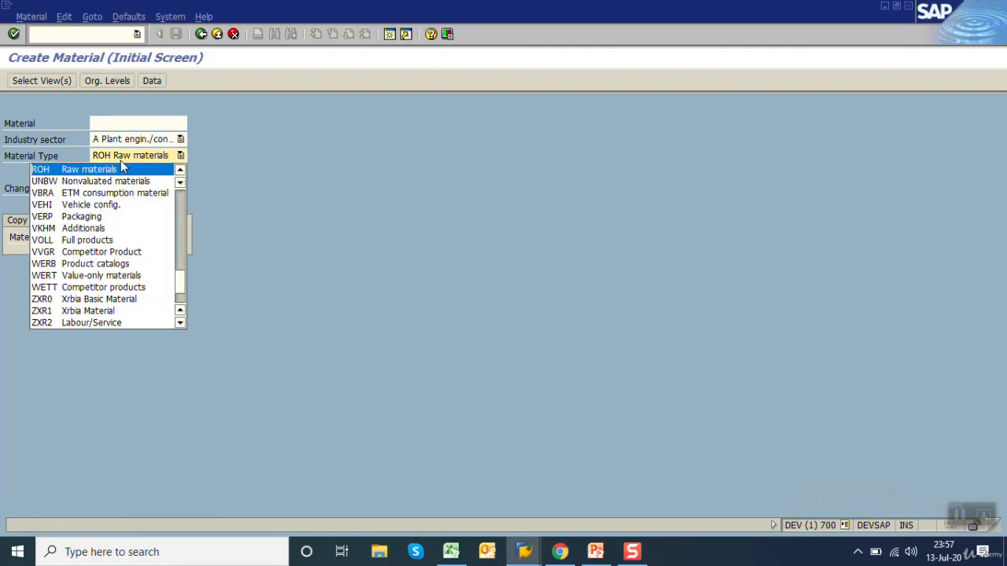
click(120, 165)
key(F1)
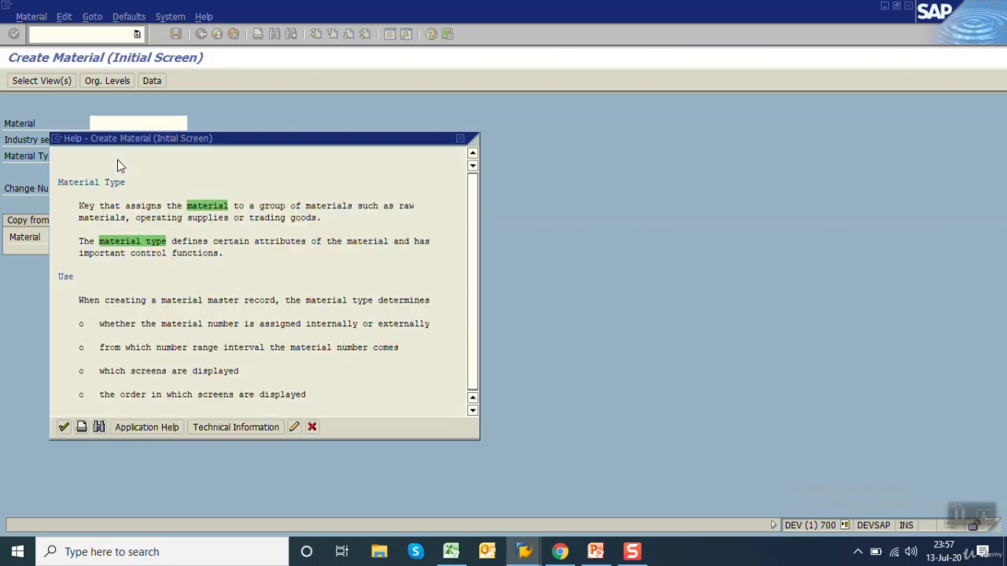
click(229, 426)
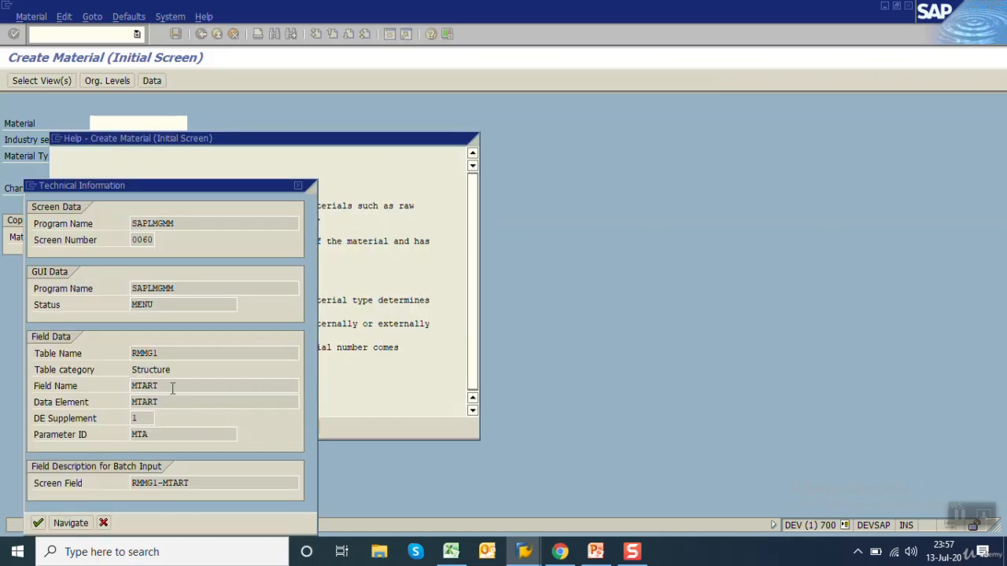
double_click(147, 403)
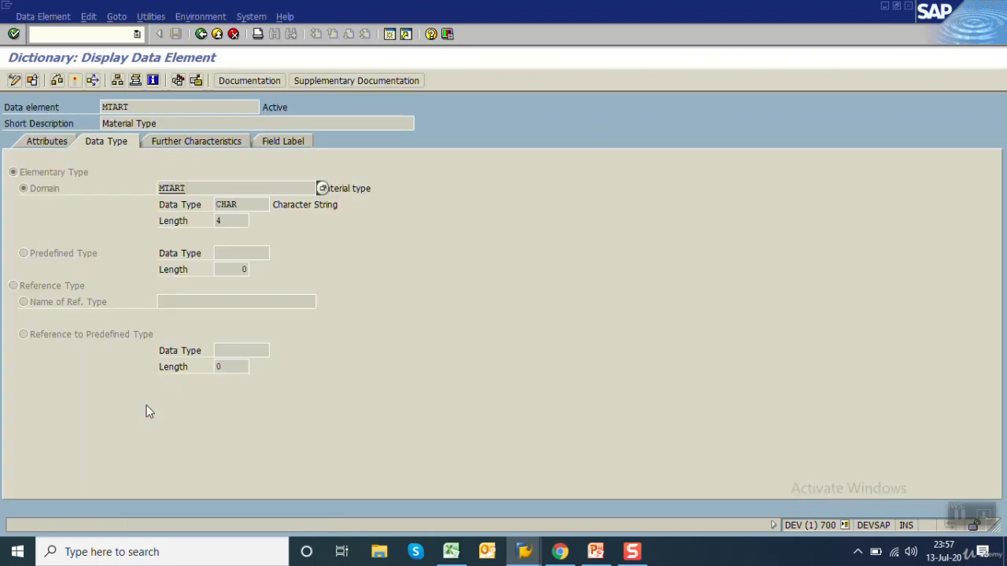
click(247, 205)
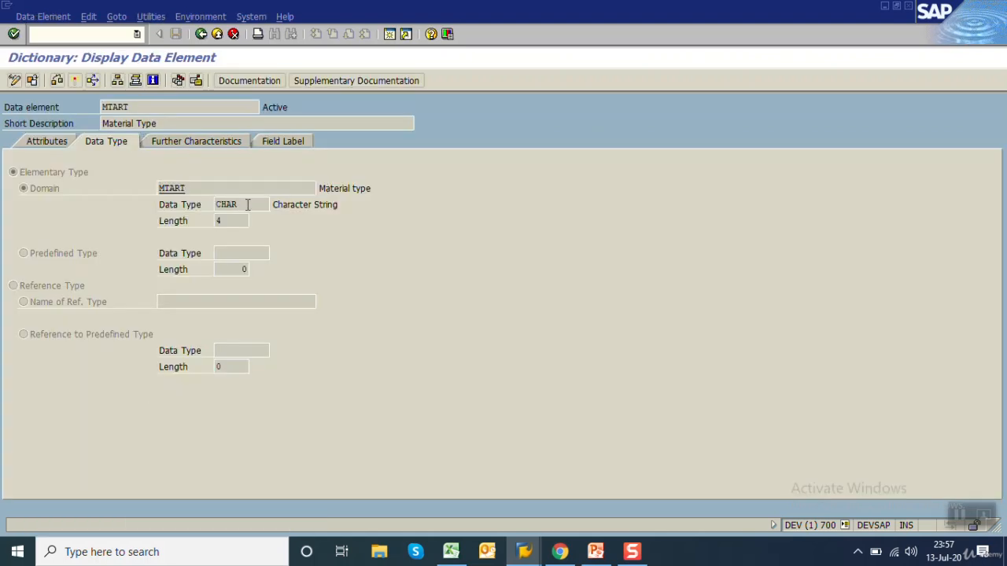
click(207, 190)
Switch to Excel, paste MTART into cell B3 and enter data type C in C3
click(451, 551)
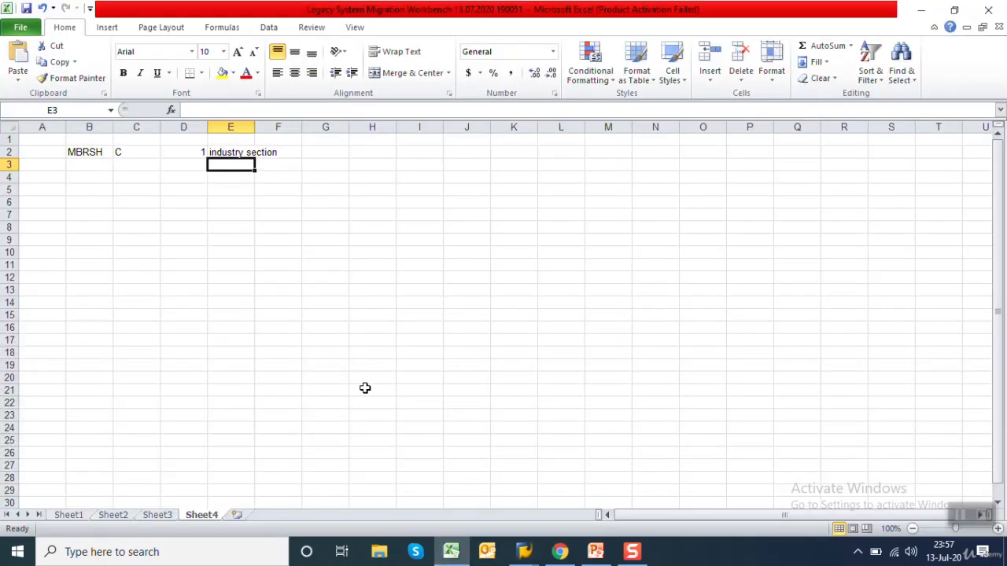
key(Left)
key(Left)
key(Left)
text(MTART)
key(Right)
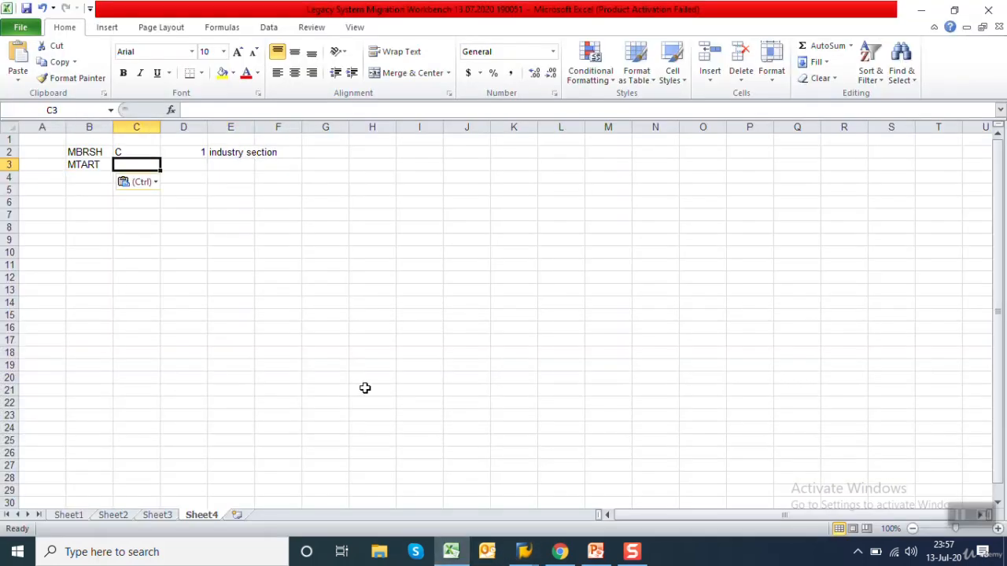
text(C)
key(Right)
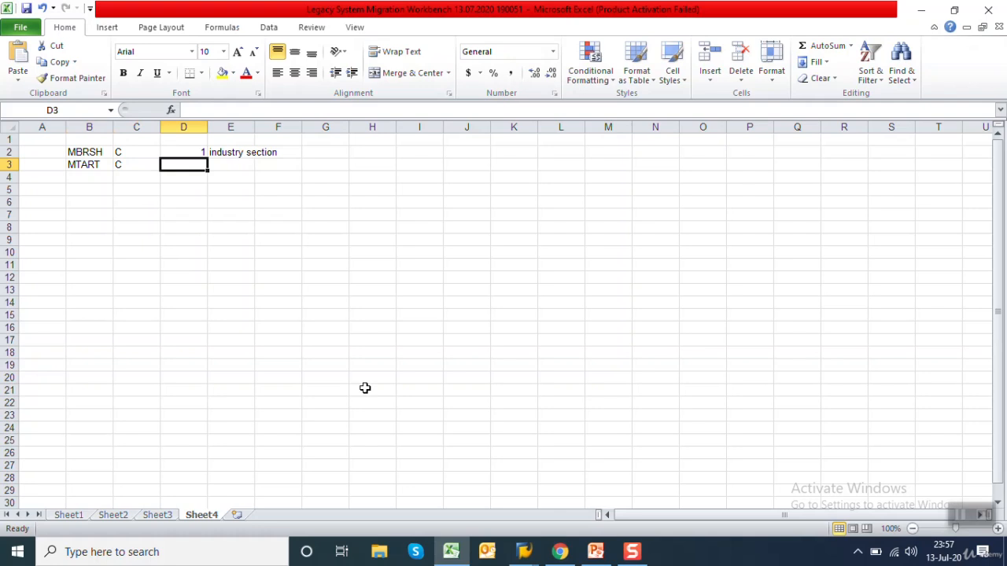
Enter the length 4 in D3 and the description Material type in E3
text(4)
key(Right)
text(Ma)
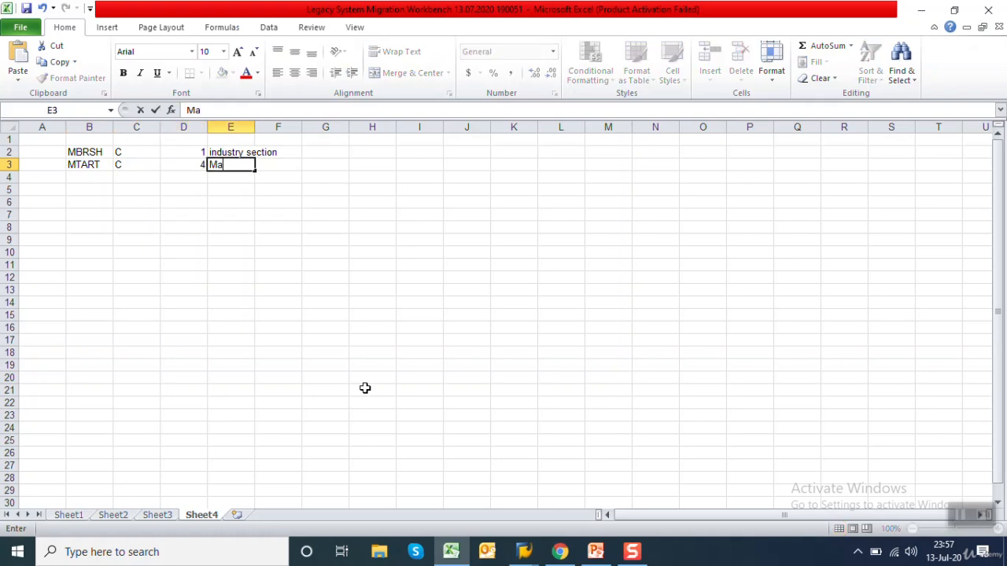
text(terial type)
key(Return)
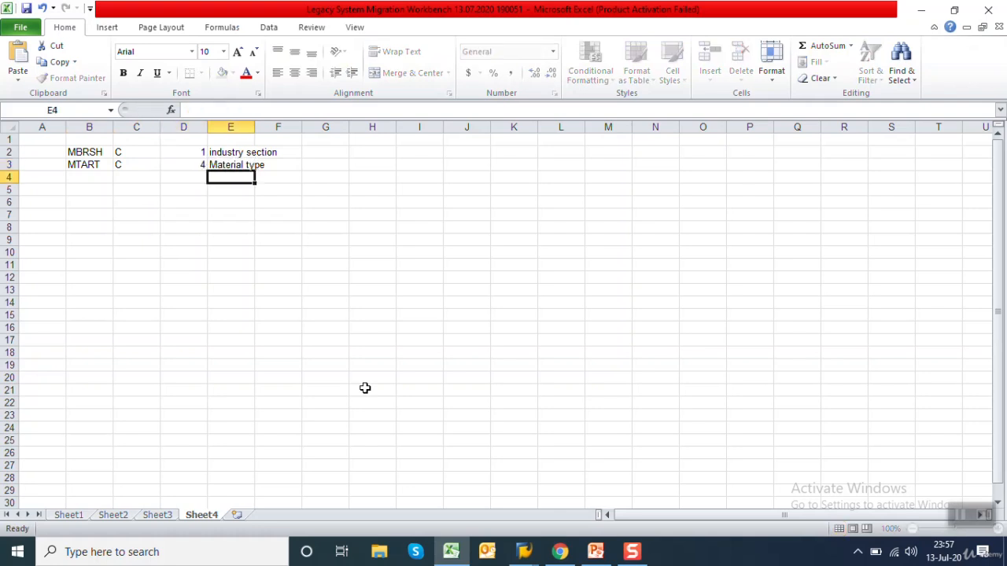
Return to SAP, leave the MTART data element display and close the Material Type help windows
mouse_move(523, 552)
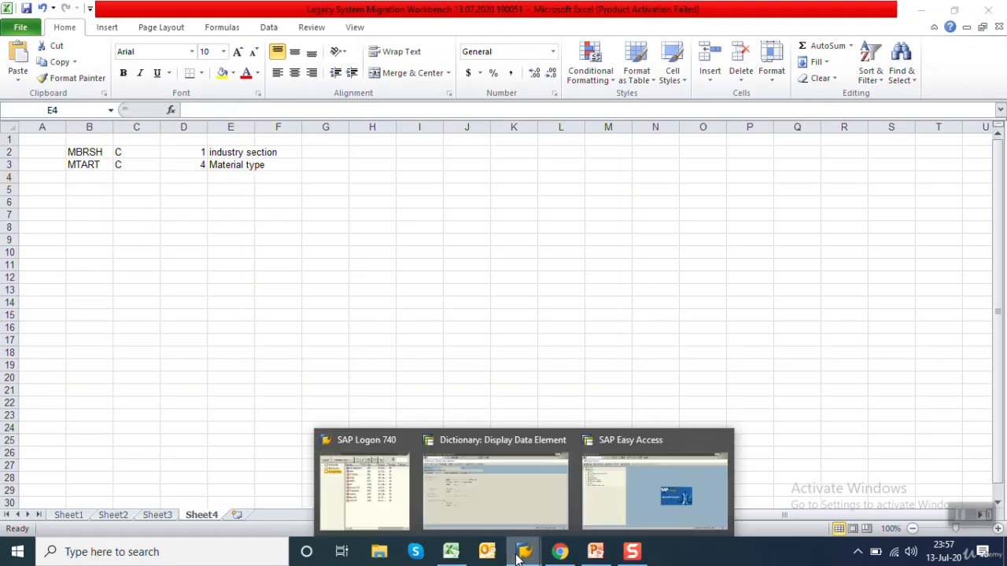
click(518, 514)
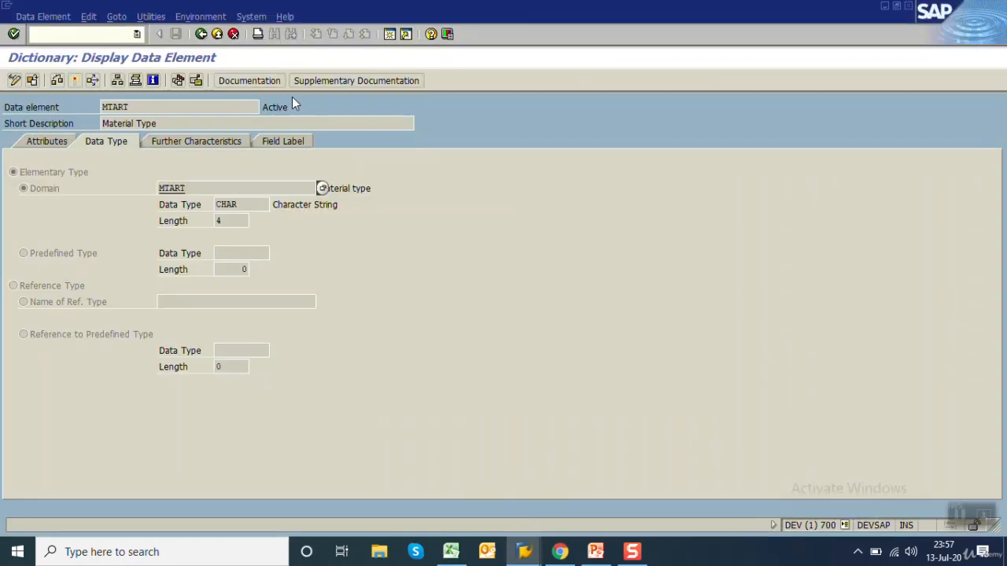
click(201, 34)
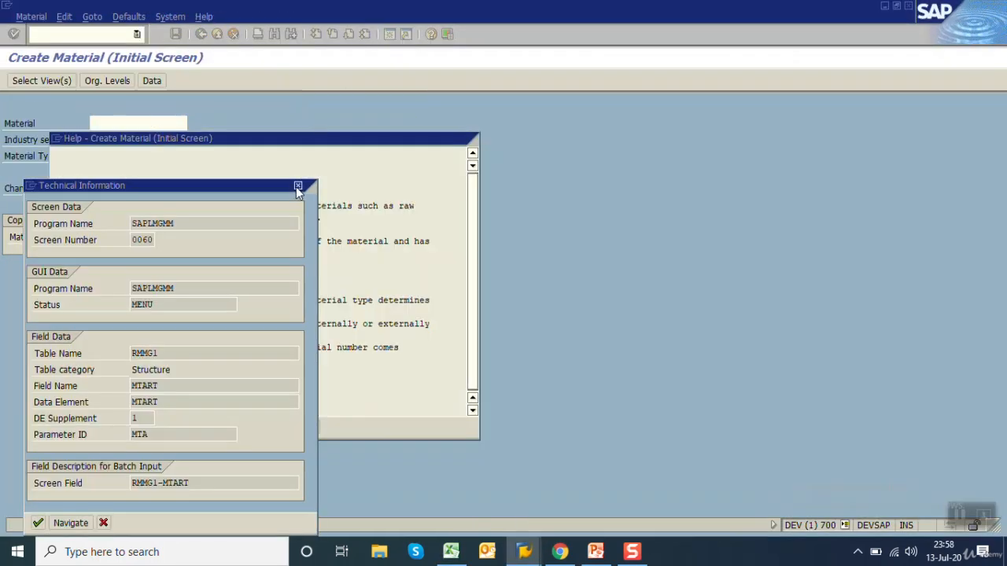
click(298, 186)
click(312, 427)
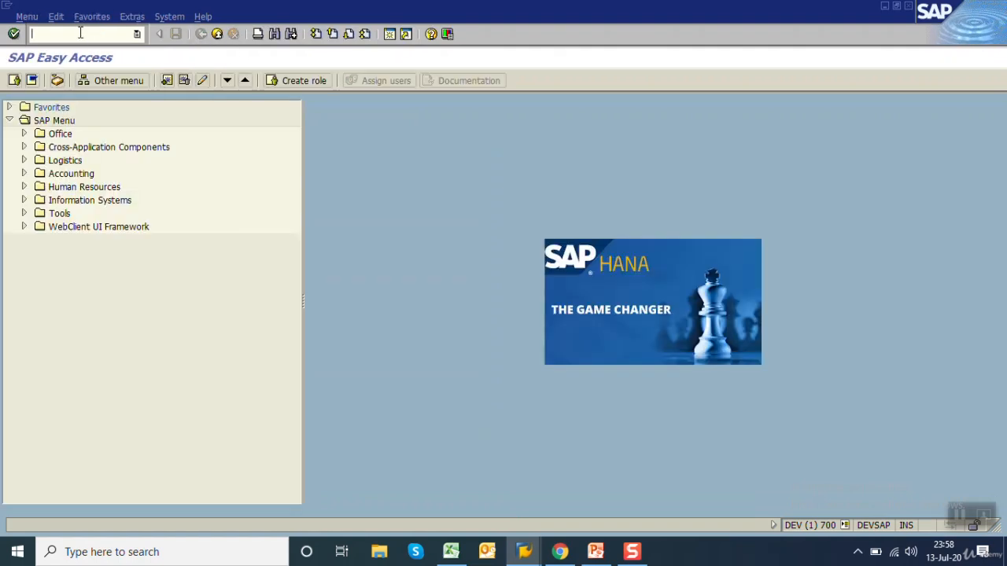
Start transaction MM03 and display the Basic Data 1 view of material 518
text(mm03)
key(Return)
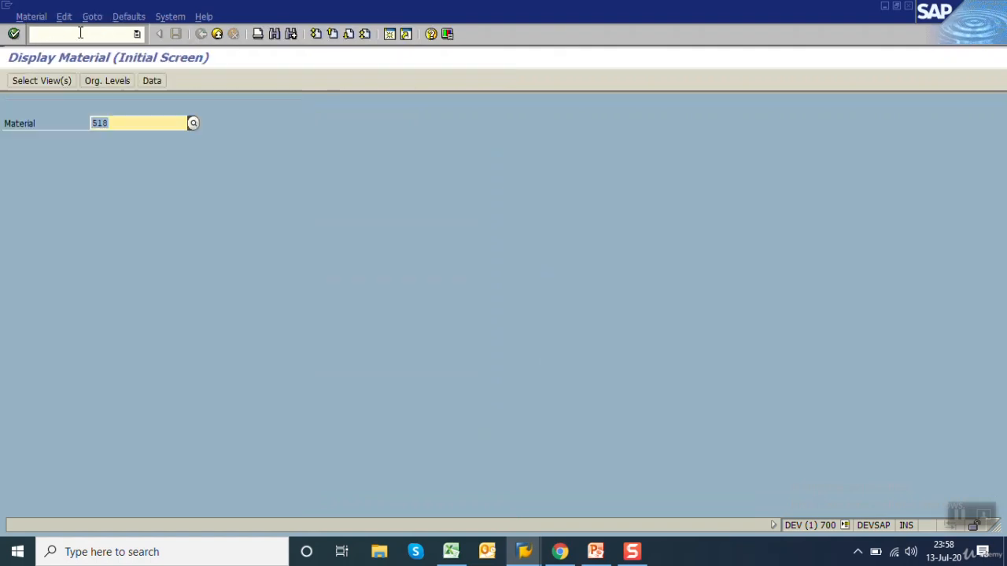
key(Return)
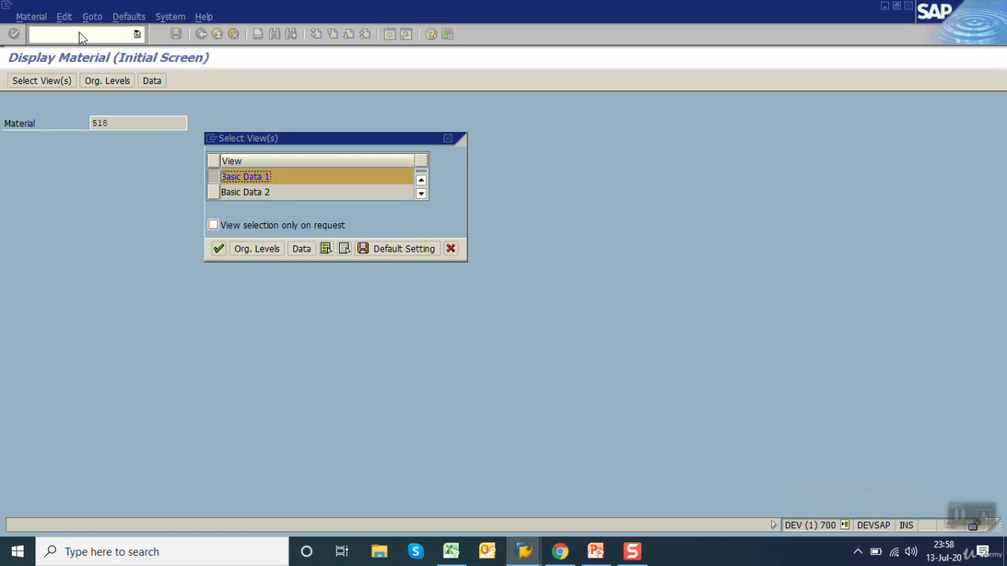
key(Return)
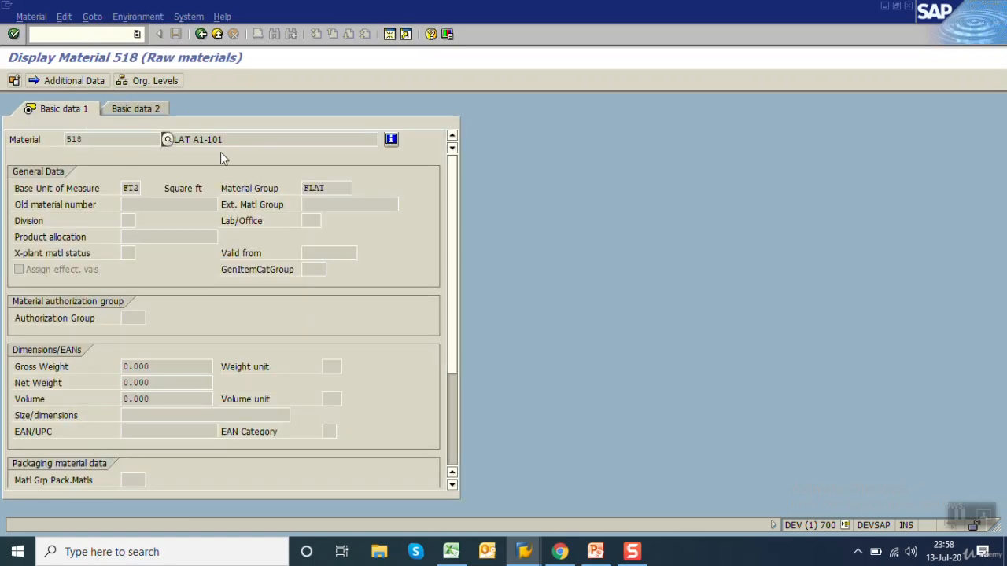
Select the field name MAKTX in the material description's technical information and display its definition in table MAKT
click(270, 141)
key(F1)
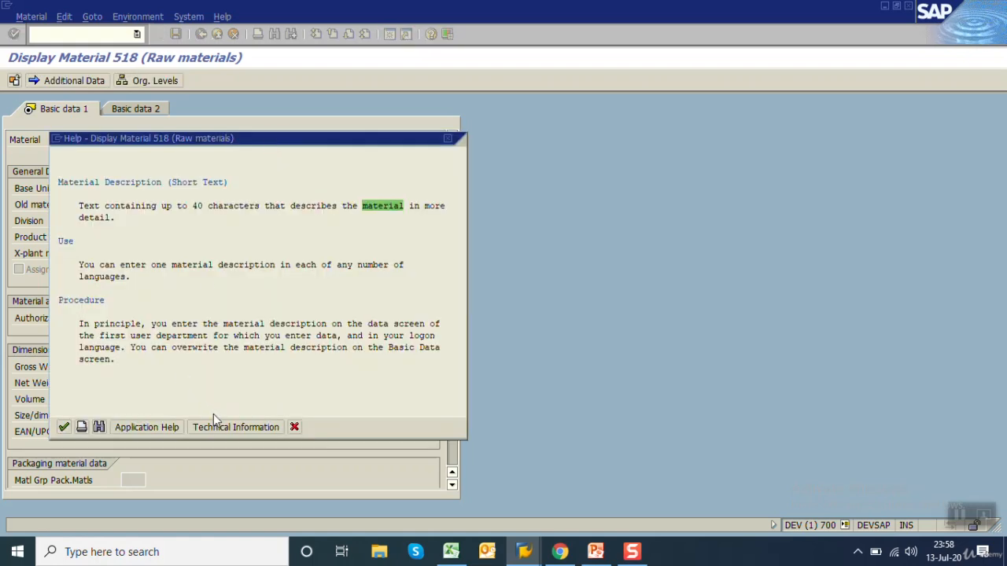
click(218, 427)
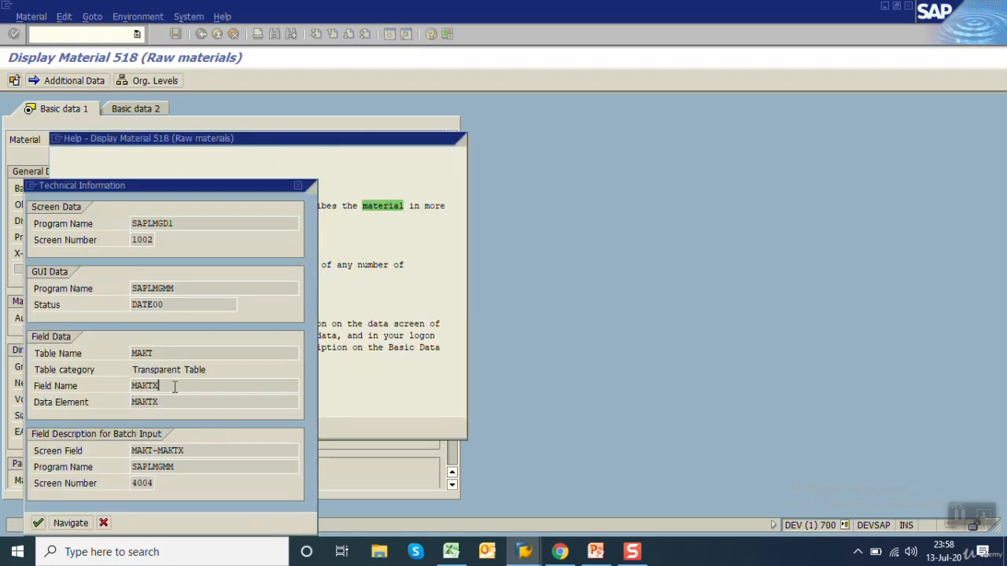
drag(173, 386, 33, 392)
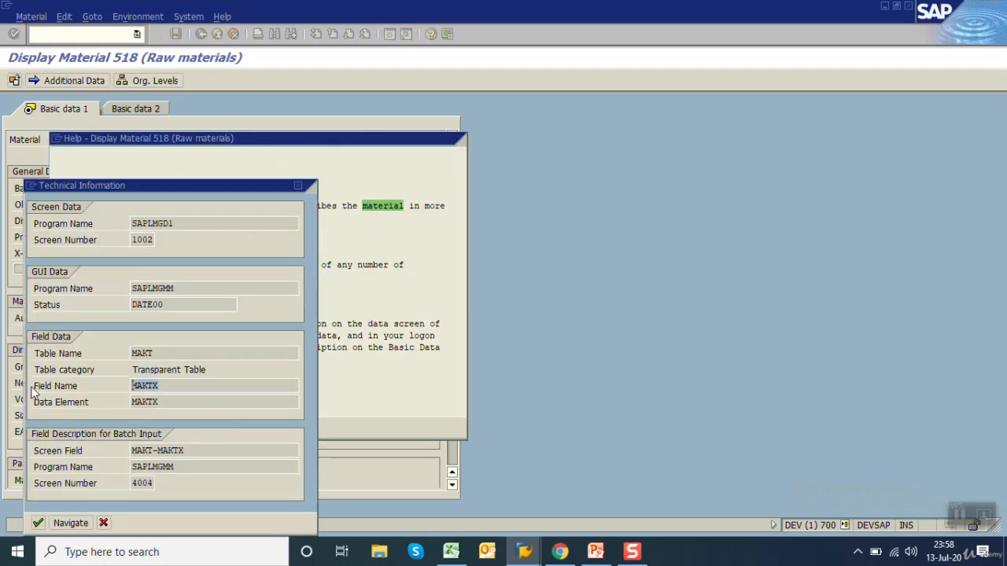
double_click(142, 387)
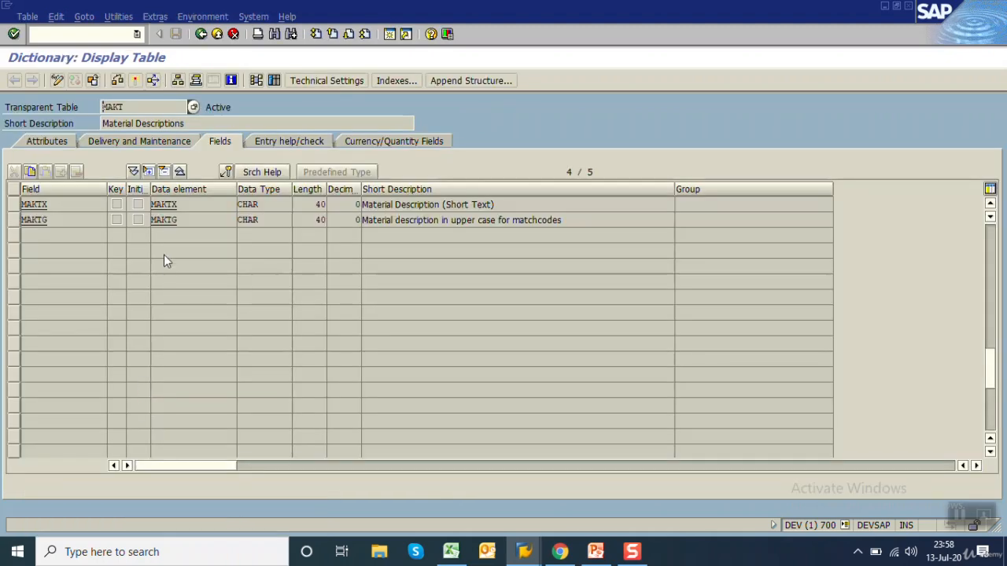
Leave the MAKT table display and close the material description's technical information and help windows
click(201, 34)
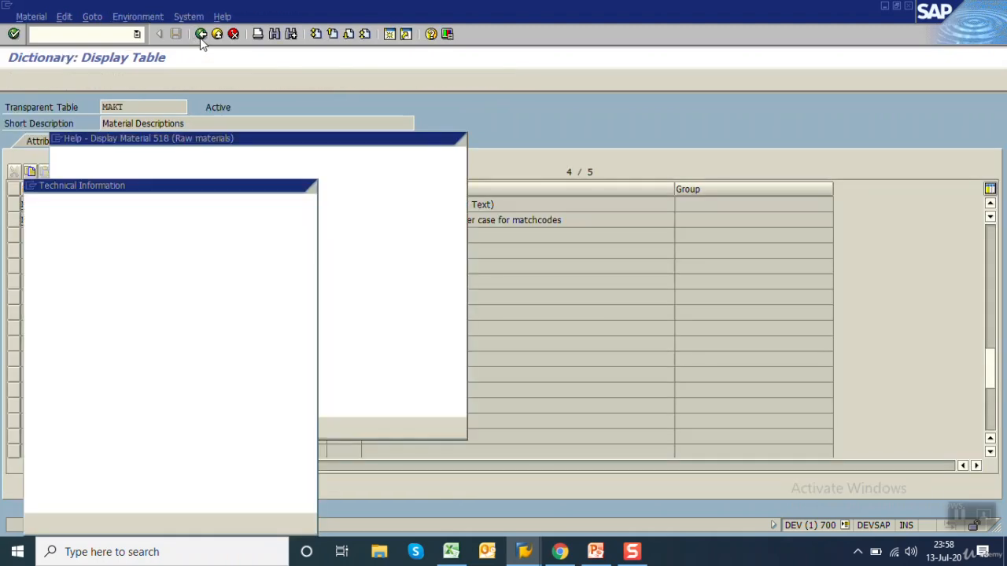
click(298, 185)
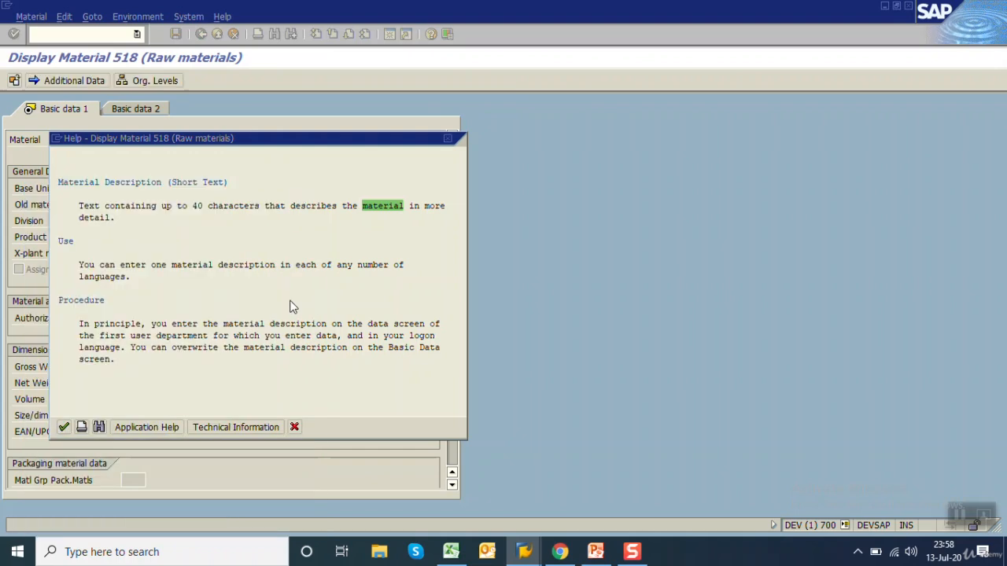
click(293, 427)
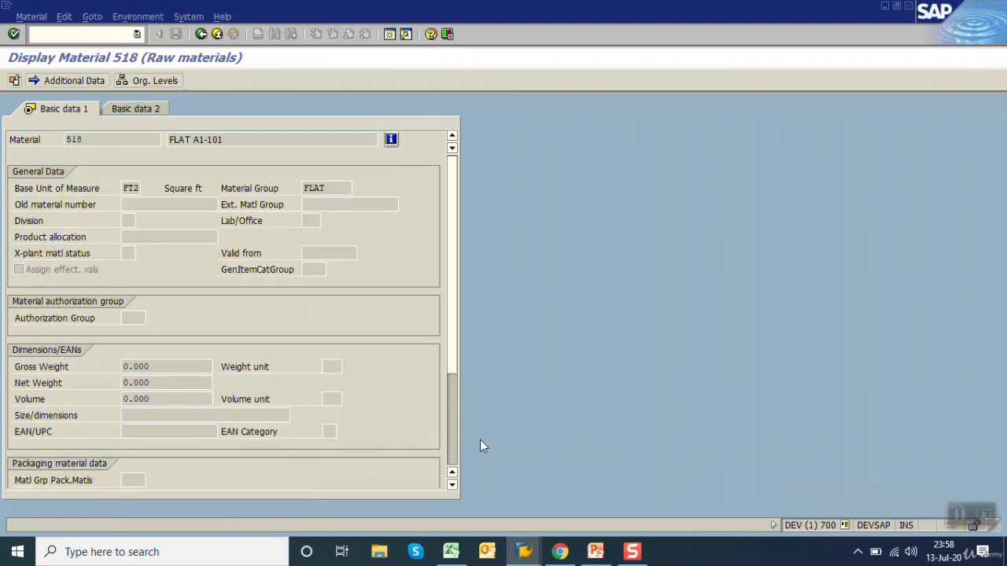
Switch to Excel and fill B4:E4 with MAKTX, C, 40 and material text
click(451, 551)
key(Left)
key(Left)
key(Left)
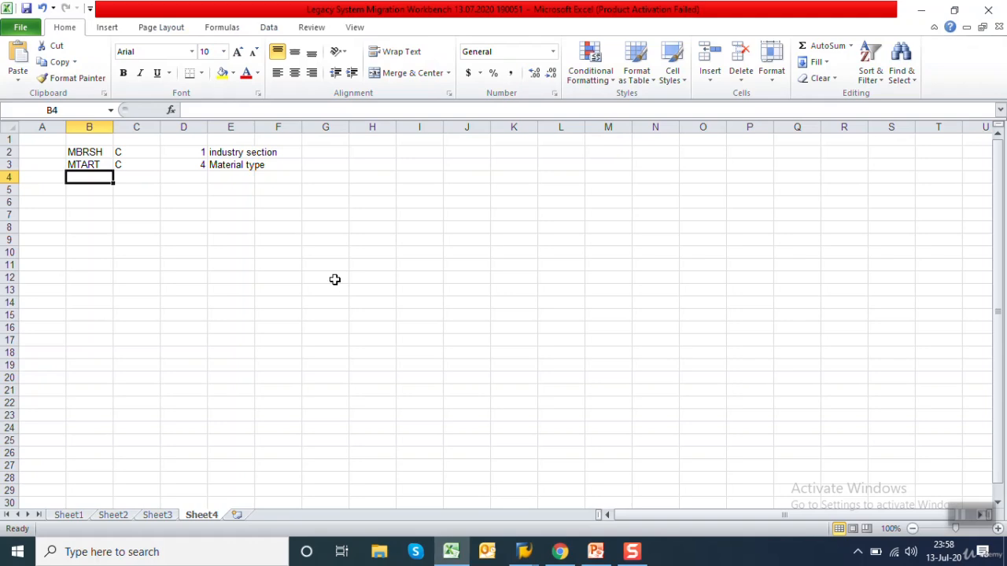
text(MAKTX)
key(Tab)
text(C)
key(Tab)
text(40)
key(Tab)
text(material )
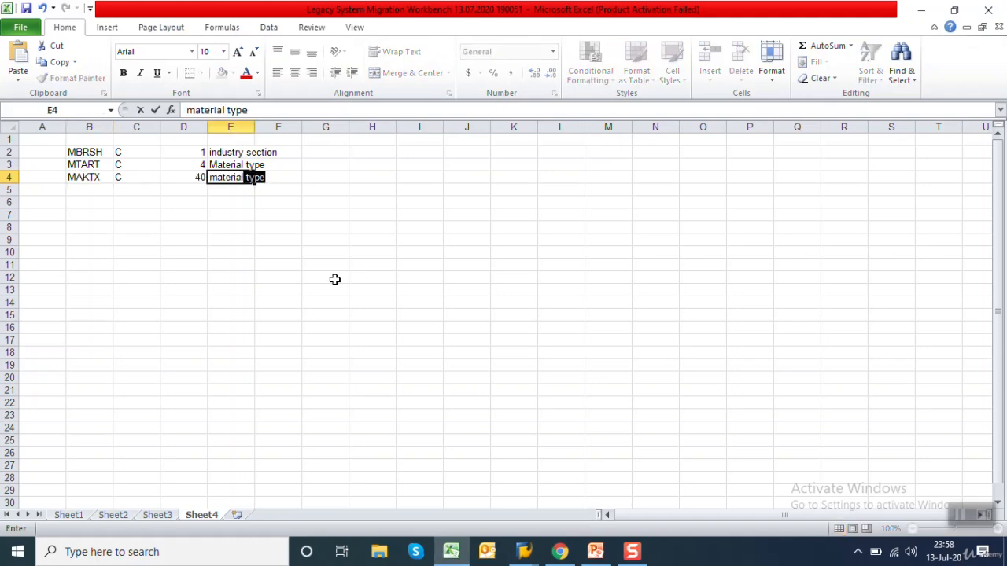
text(text)
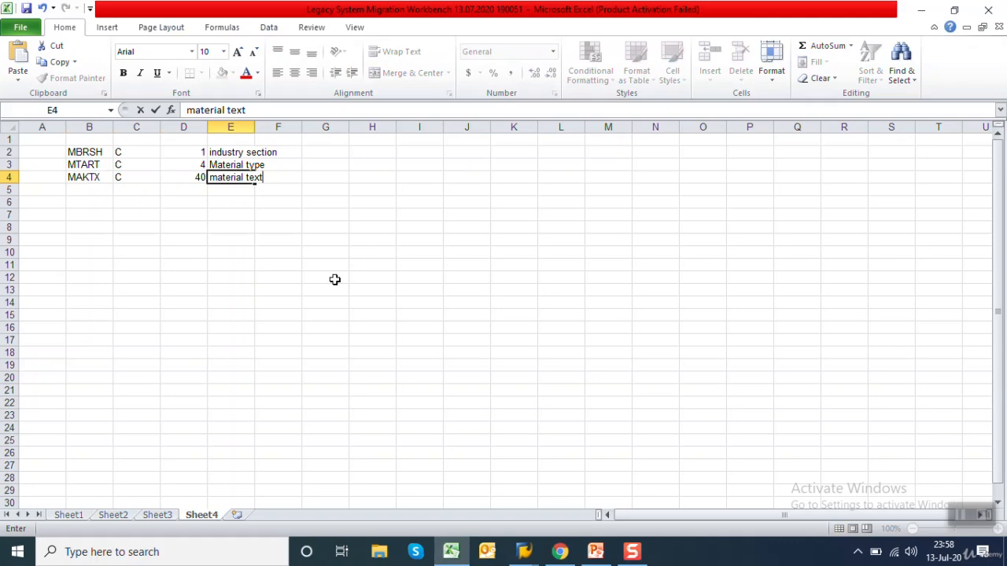
Return to SAP and display the MARA table definition of the Base Unit of Measure field through its technical information
mouse_move(523, 553)
click(524, 508)
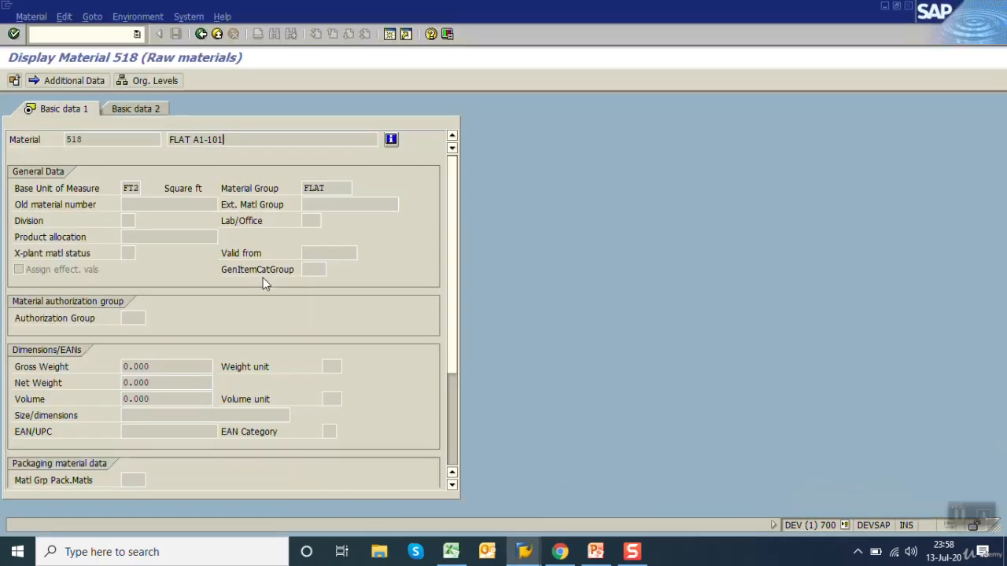
click(127, 188)
key(F1)
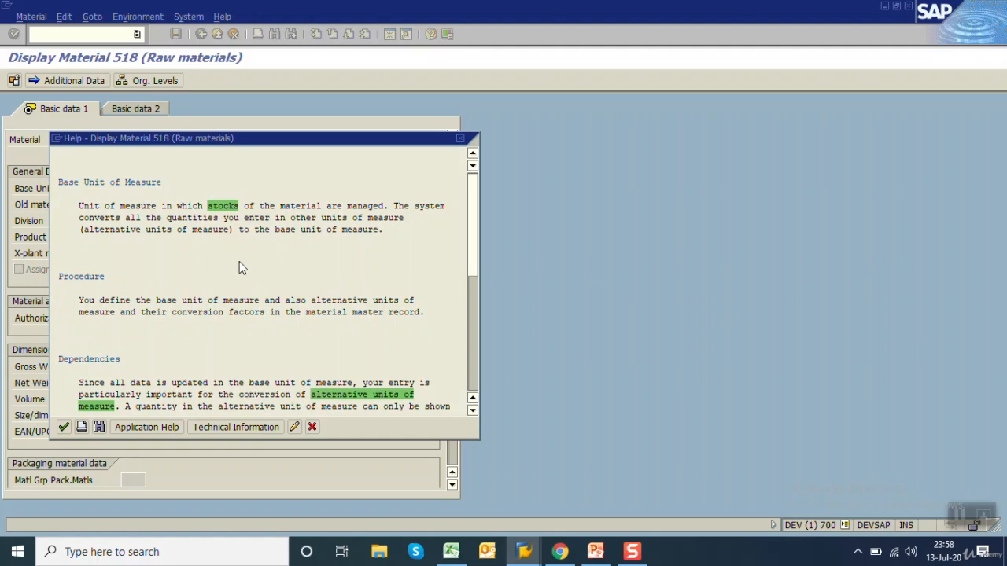
click(225, 426)
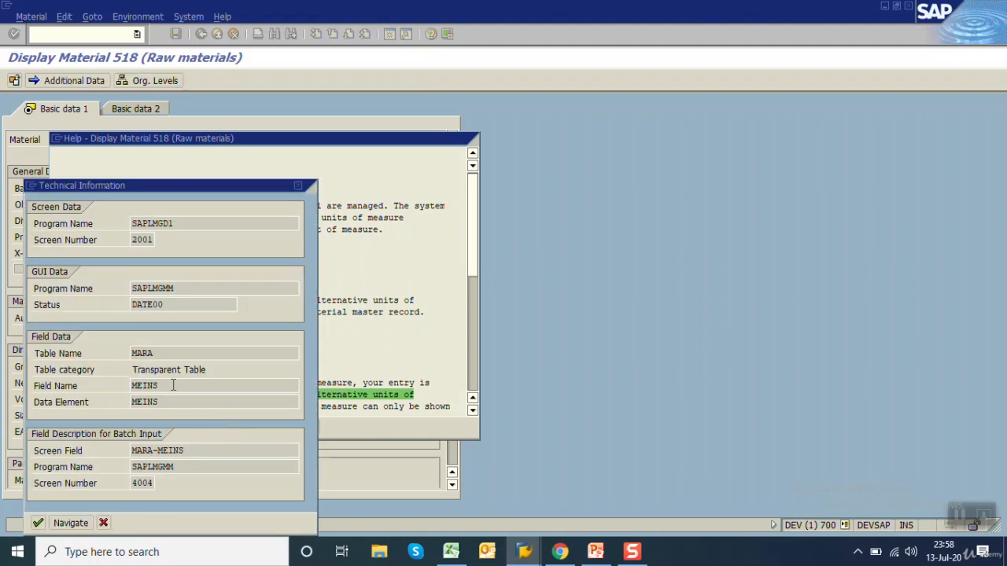
double_click(135, 386)
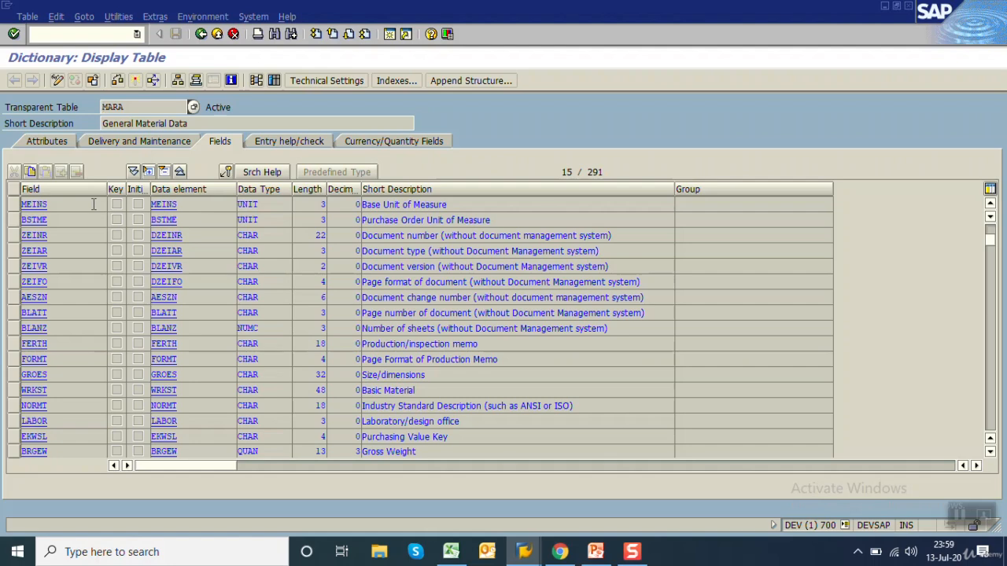
Copy the field name MEINS, leave the table display and close the technical information window
double_click(23, 204)
key(ctrl+c)
click(201, 35)
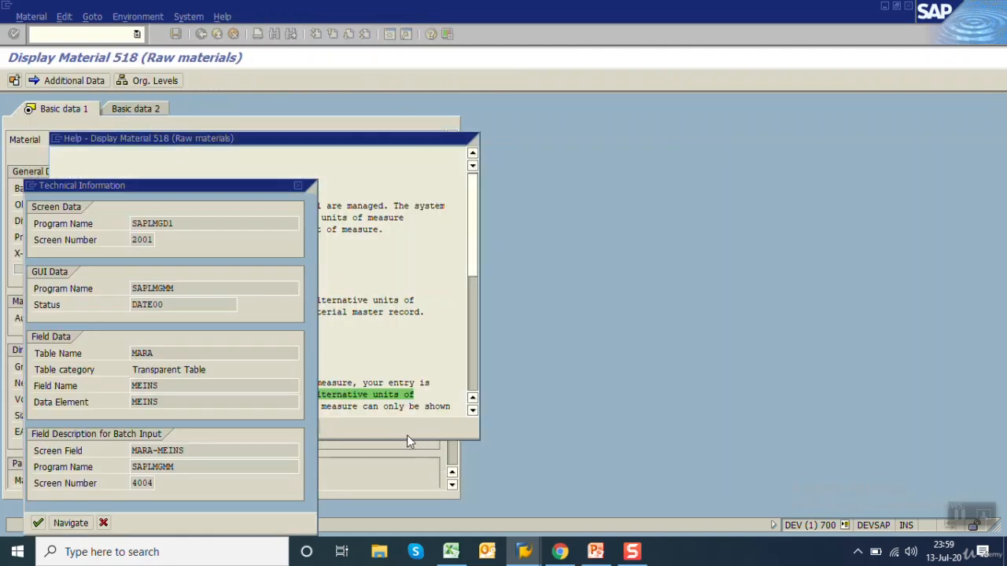
click(103, 523)
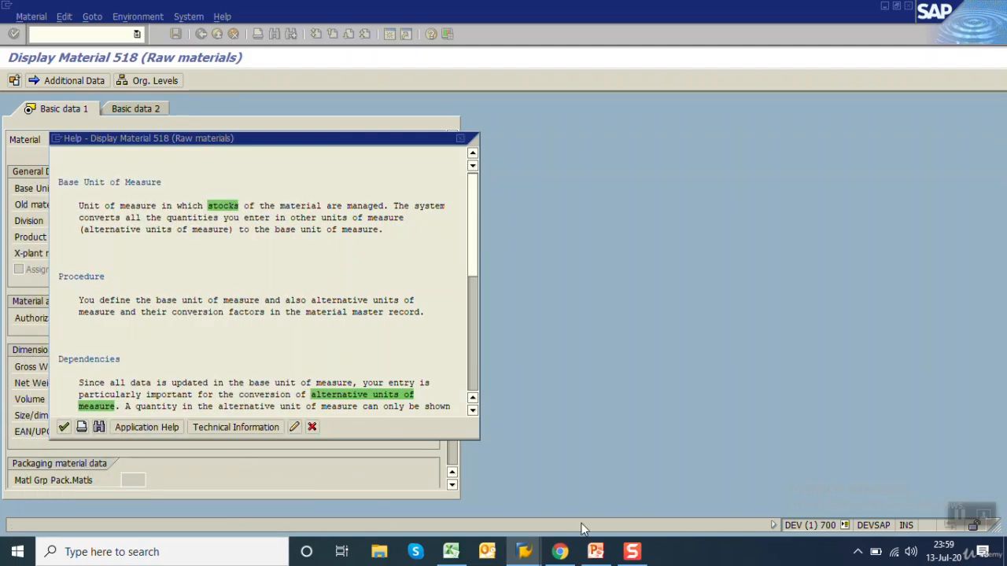
Switch to Excel, paste MEINS into B5 and enter C, 3 and uom in C5:E5
click(452, 552)
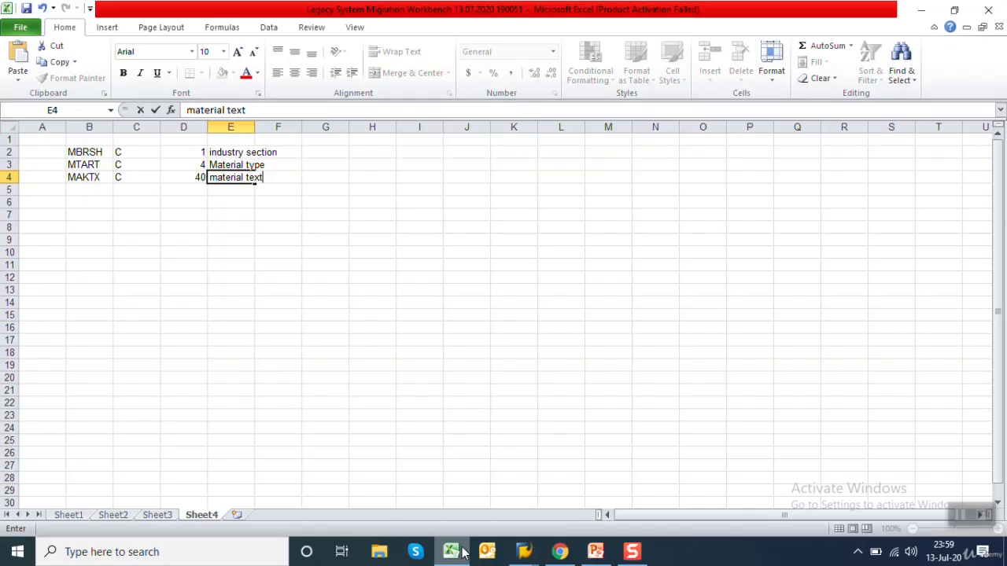
key(Return)
key(ctrl+v)
key(Tab)
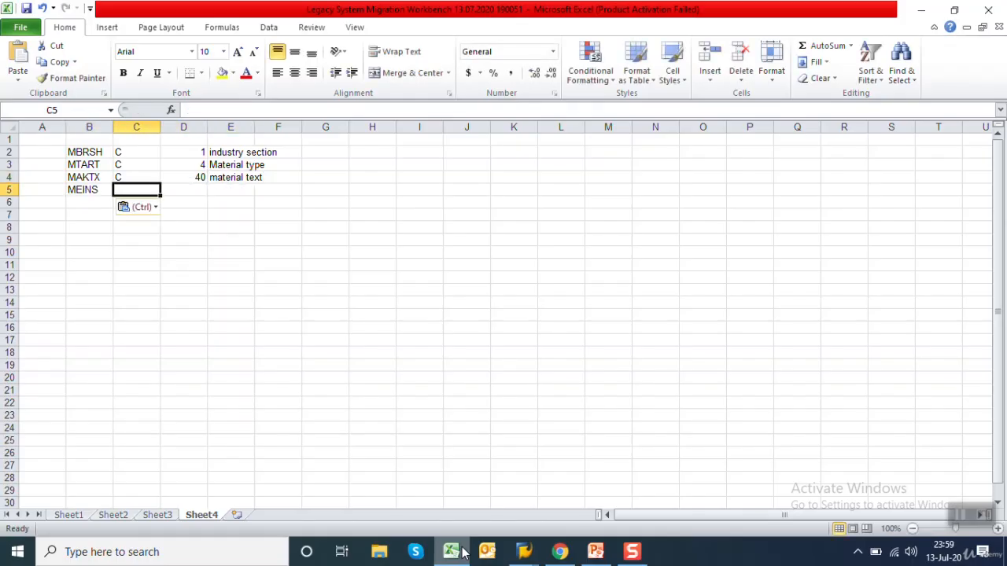
text(C)
key(Tab)
text(3)
key(Tab)
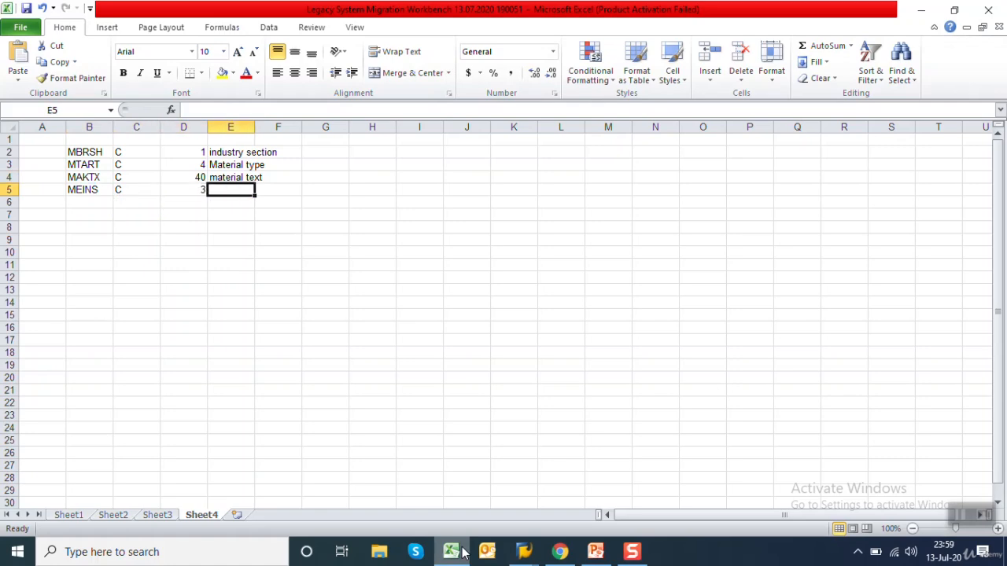
text(uom)
key(Return)
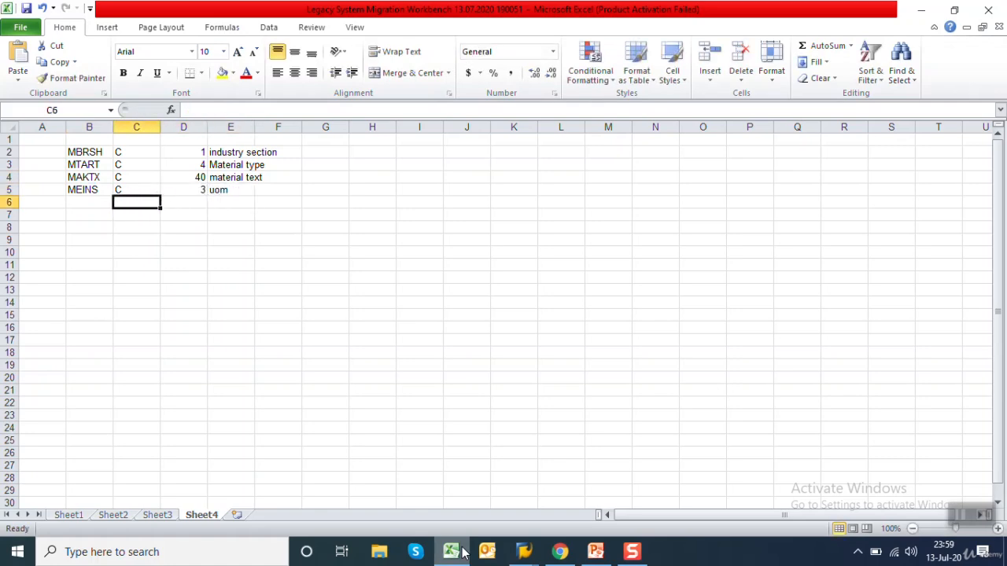
Return to SAP, close the open help and display the Material Group field's MARA definition through its technical information
click(523, 551)
click(518, 511)
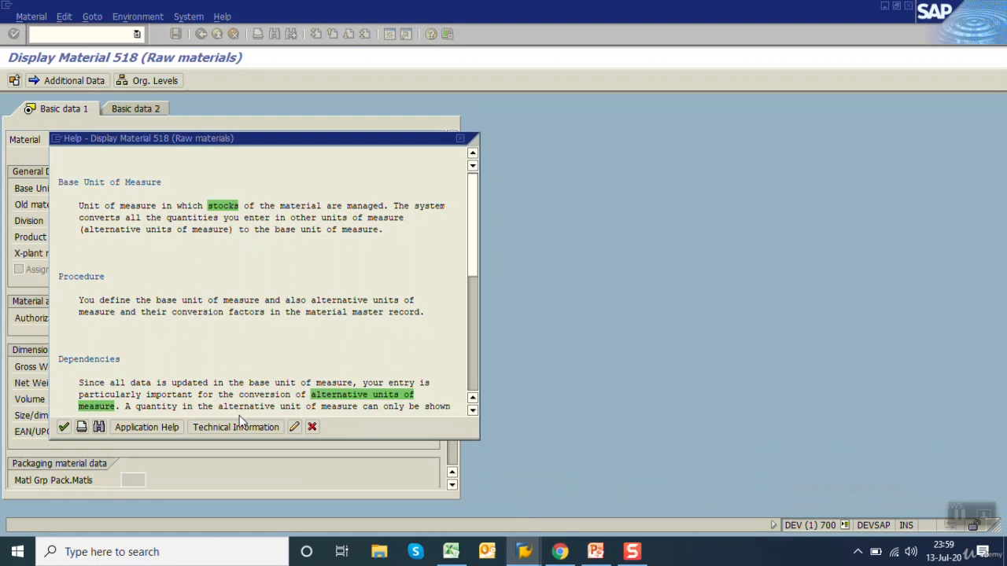
click(312, 425)
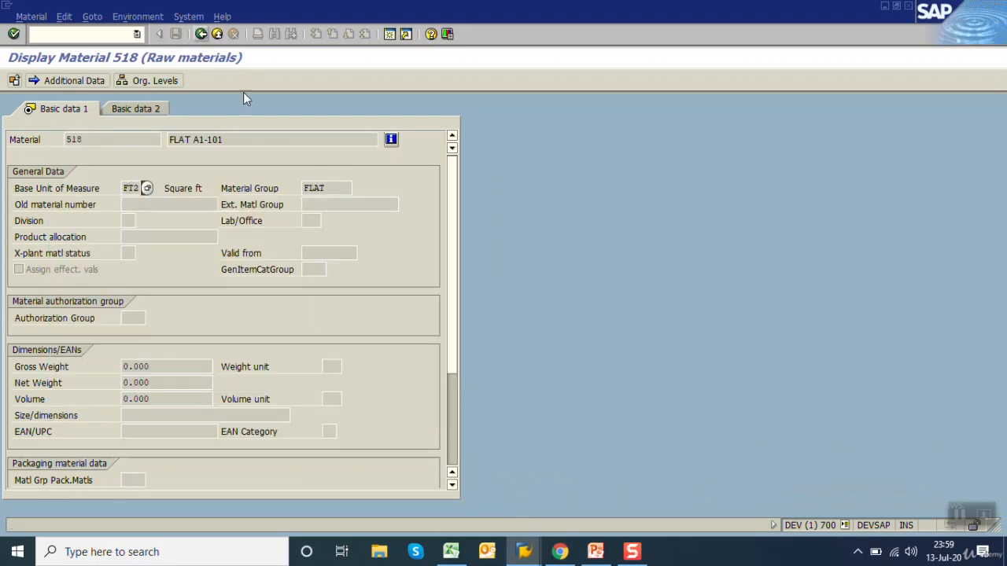
click(332, 189)
key(F1)
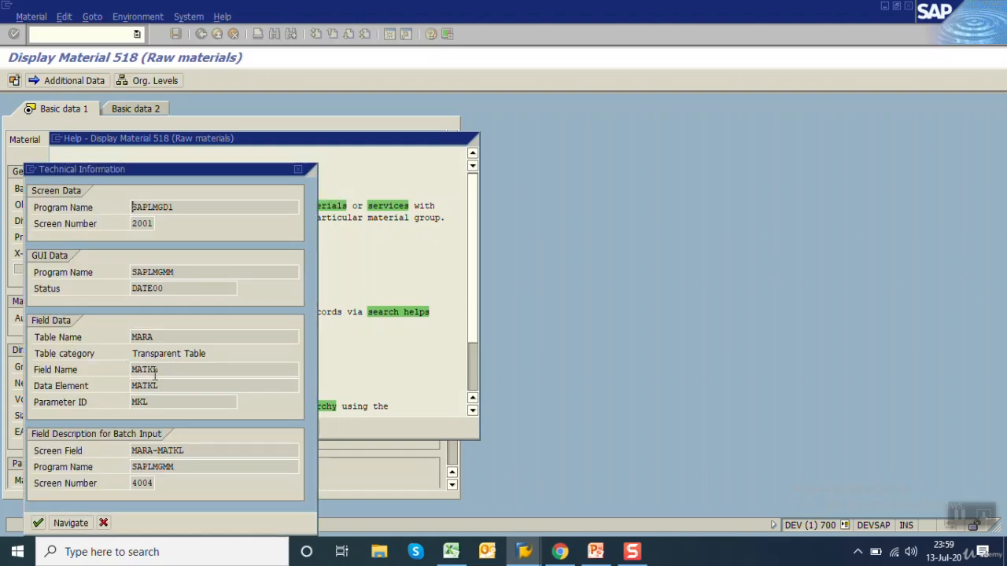
double_click(154, 371)
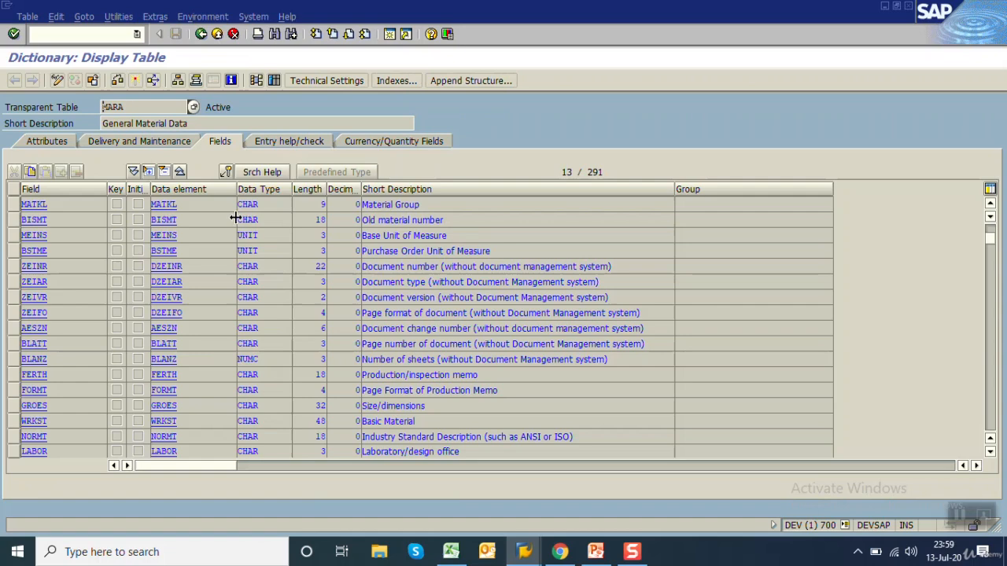
Copy the field name MATKL, close the table and help windows, and go back to the SAP Easy Access screen
double_click(63, 204)
click(200, 35)
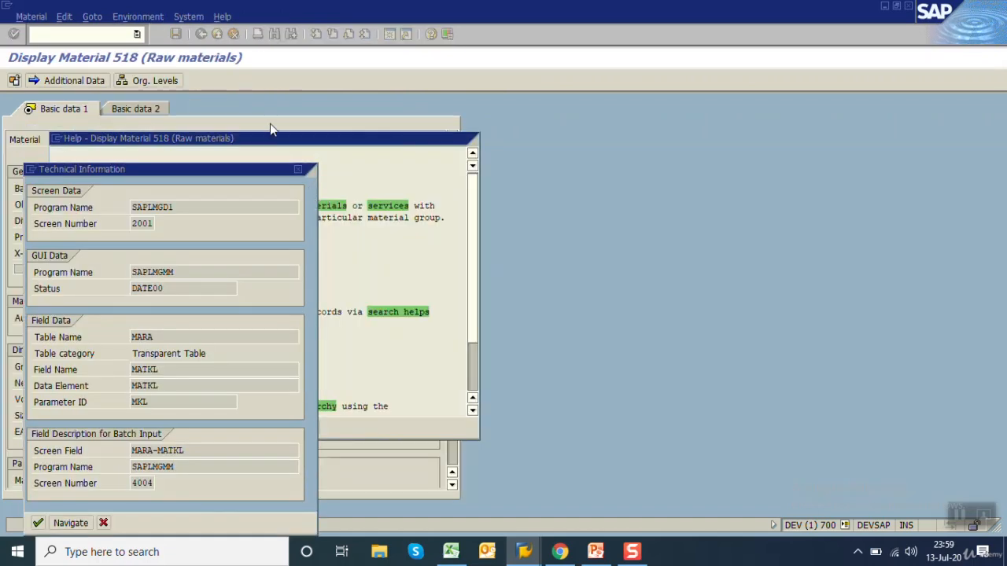
click(306, 169)
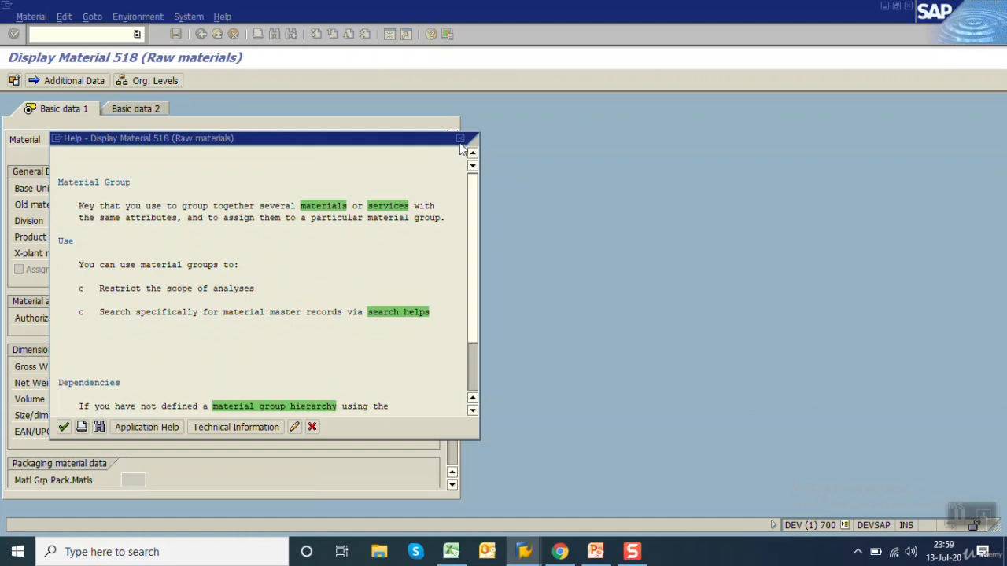
click(460, 139)
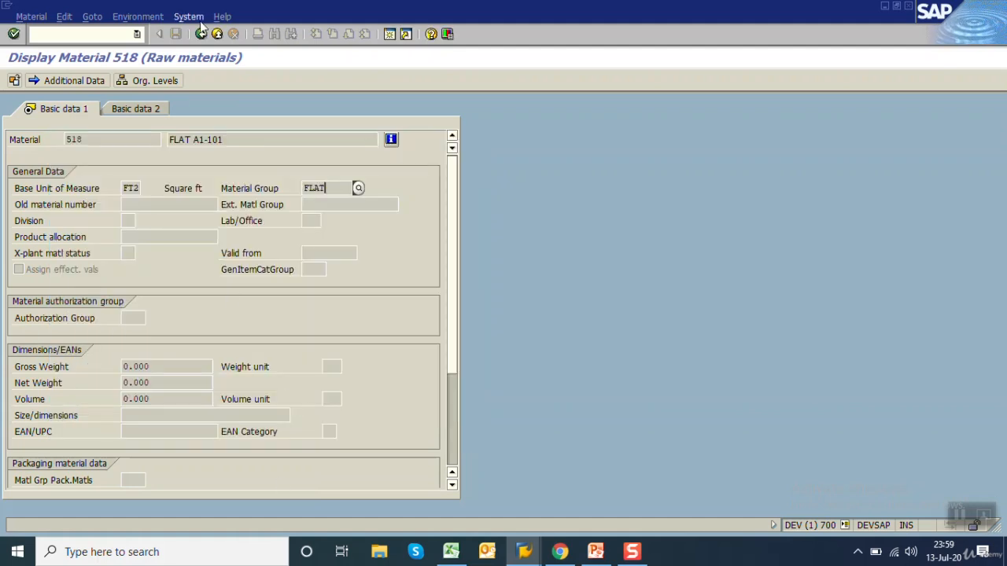
click(200, 35)
click(201, 35)
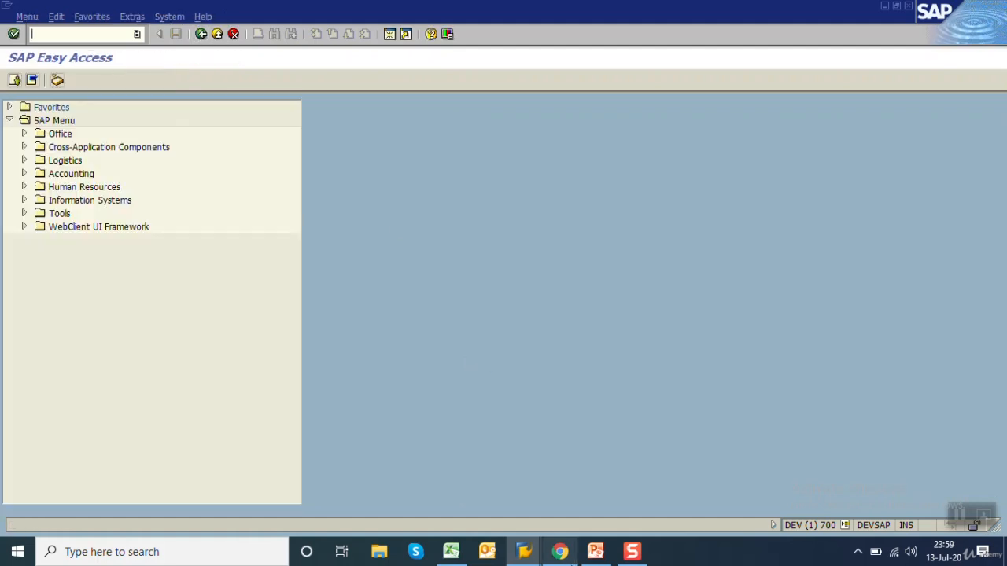
Switch to Excel, paste MATKL into B6 and enter C, 9 and Material group in C6:E6
click(450, 551)
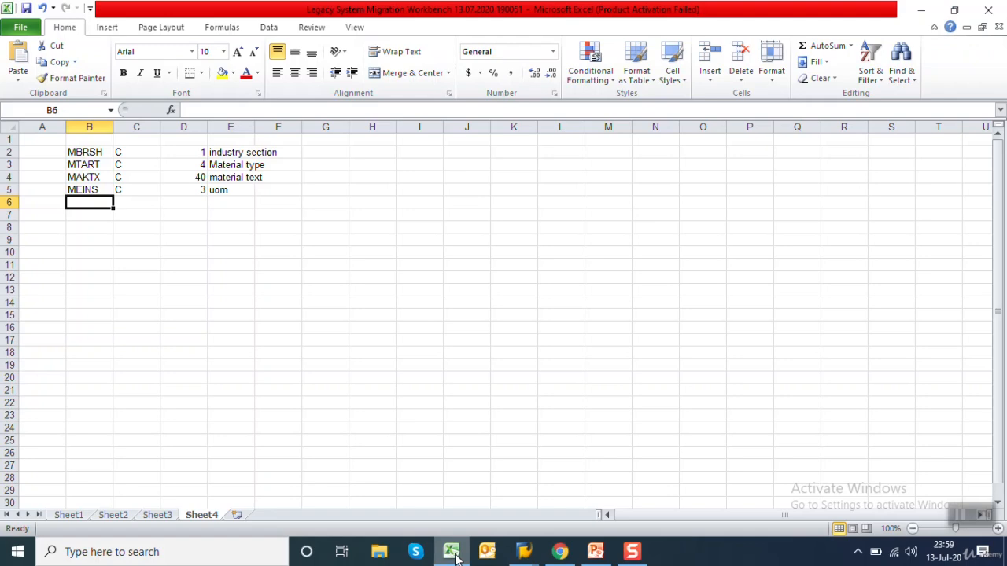
key(ctrl+v)
key(Tab)
text(C)
key(Tab)
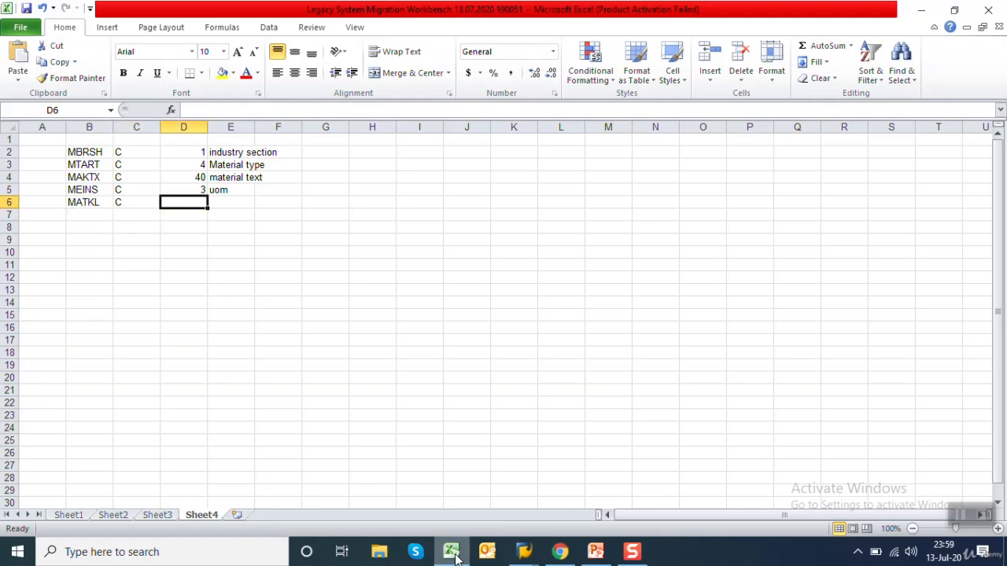
text(9)
key(Tab)
text(Mater)
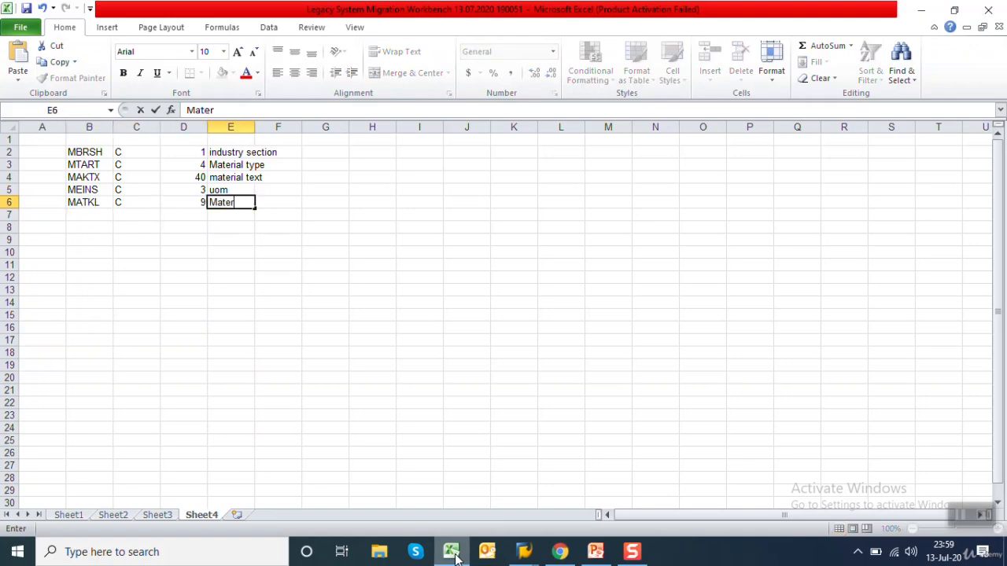
text(ial group)
key(Return)
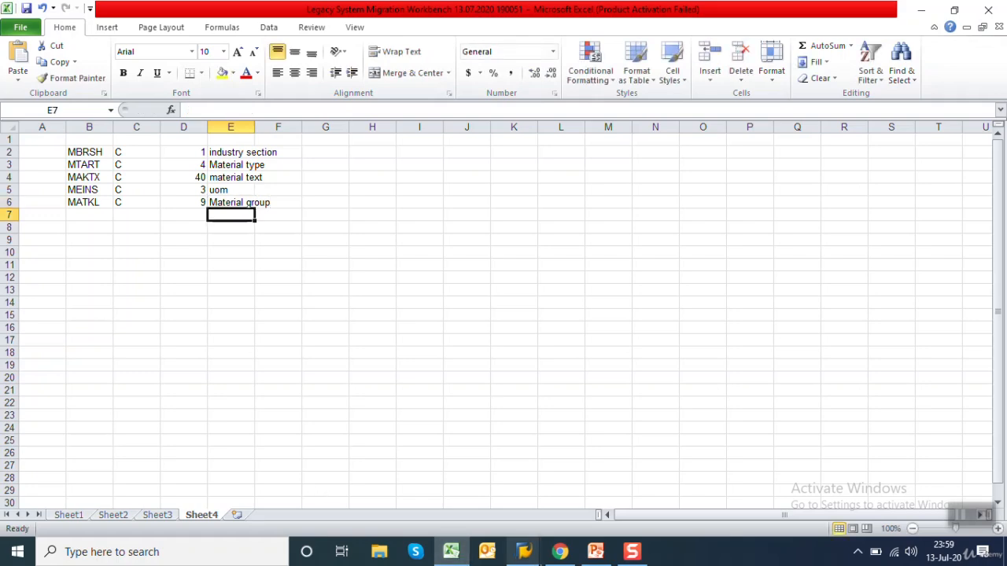
Switch to PowerPoint and review the slide listing the SAP data migration steps
click(596, 552)
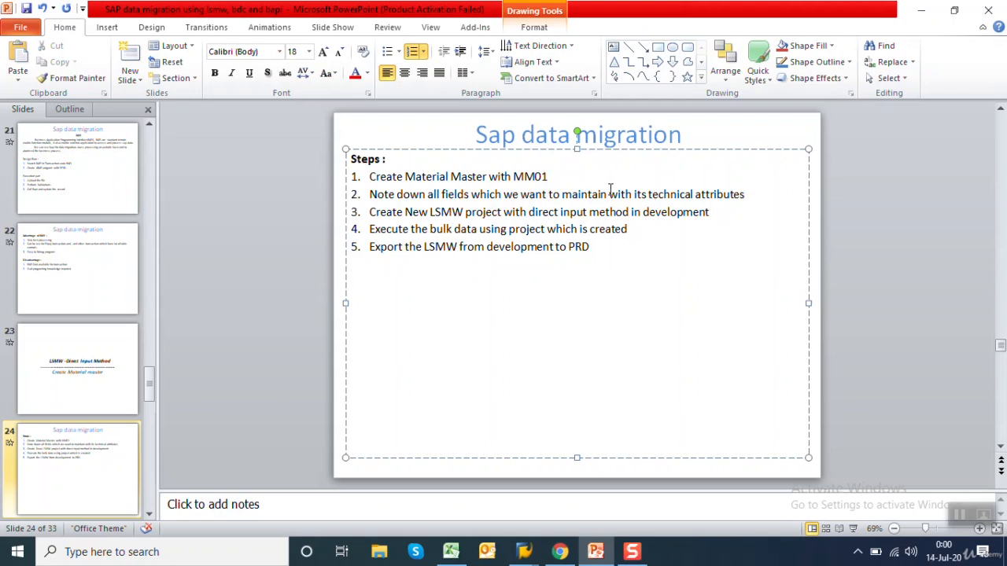
Switch from PowerPoint to SAP and start transaction lsmw
click(718, 212)
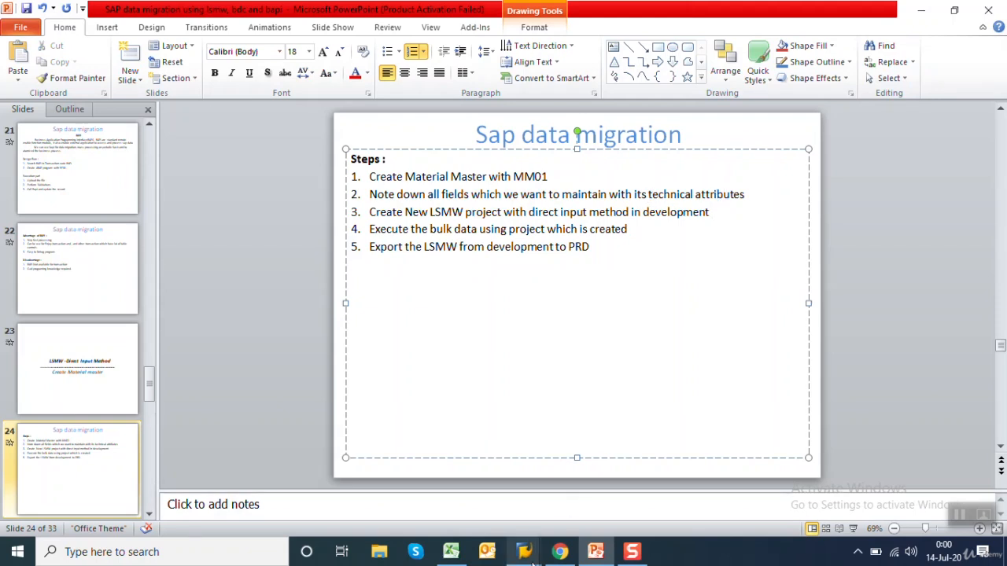
mouse_move(524, 552)
click(498, 519)
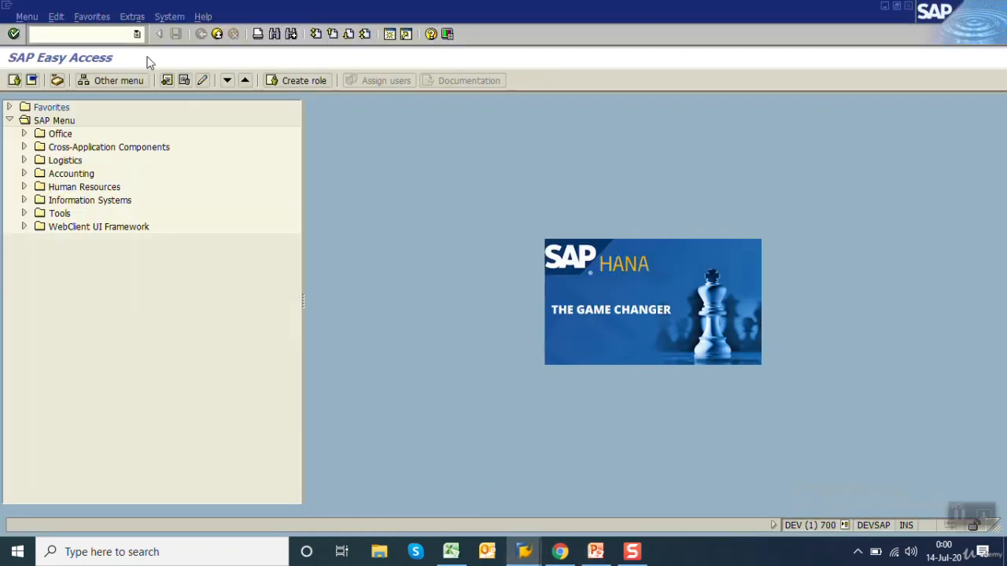
text(lsmw)
key(Return)
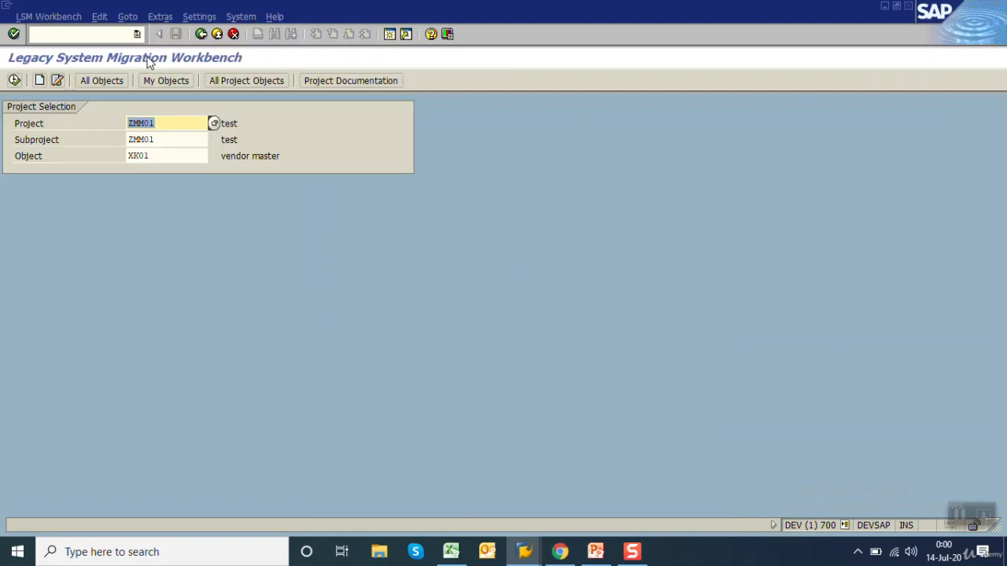
Enter project MM, subproject Master_Data and object MATERIAL_DI in the LSMW project selection
text(MM)
key(Tab)
text(M)
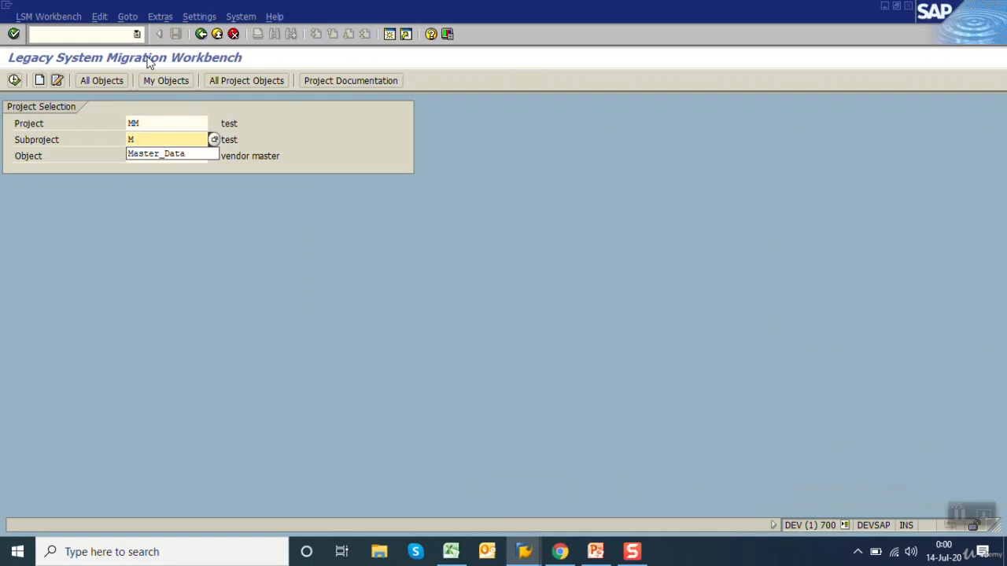
key(Down)
key(Return)
key(Tab)
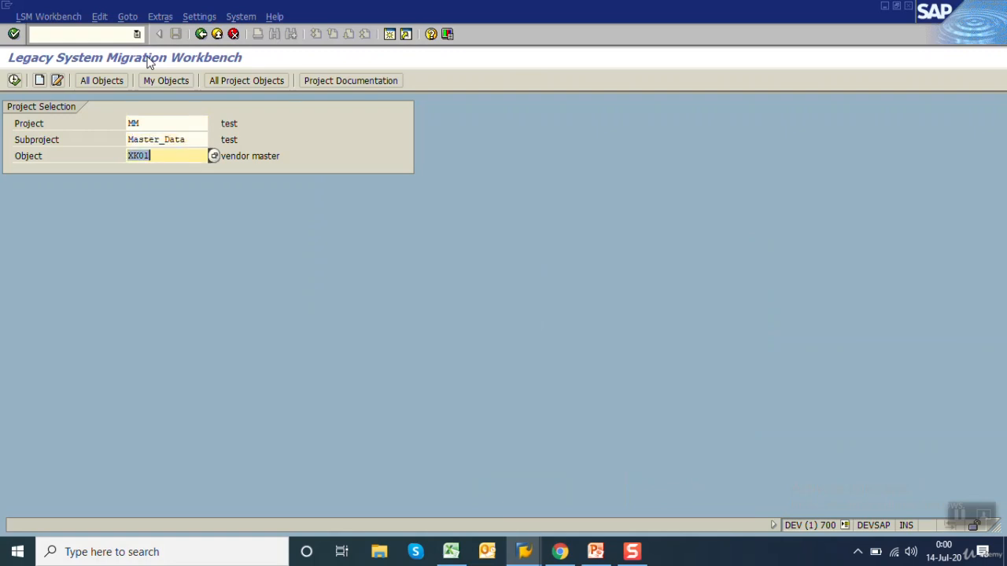
text(MATERI)
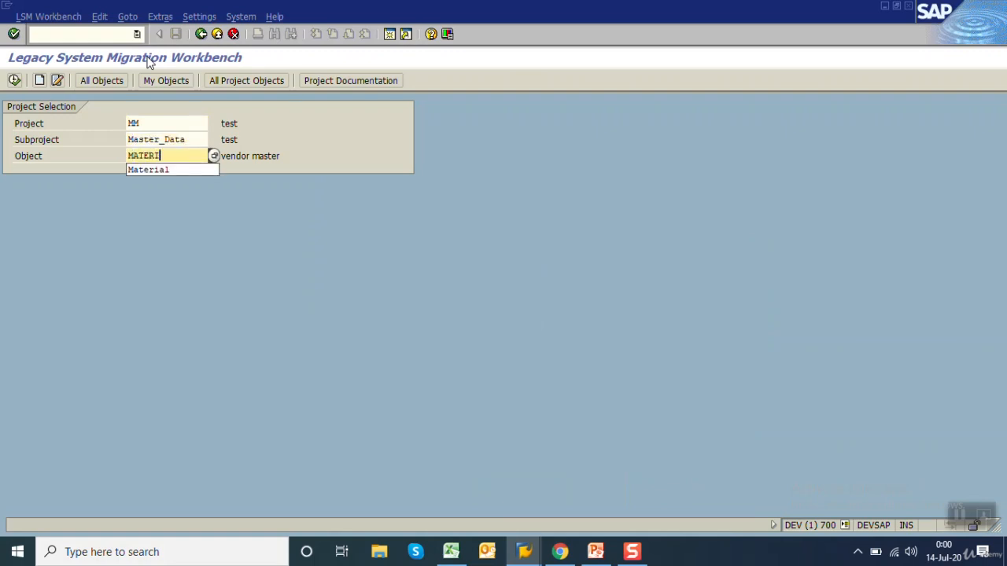
text(AL_)
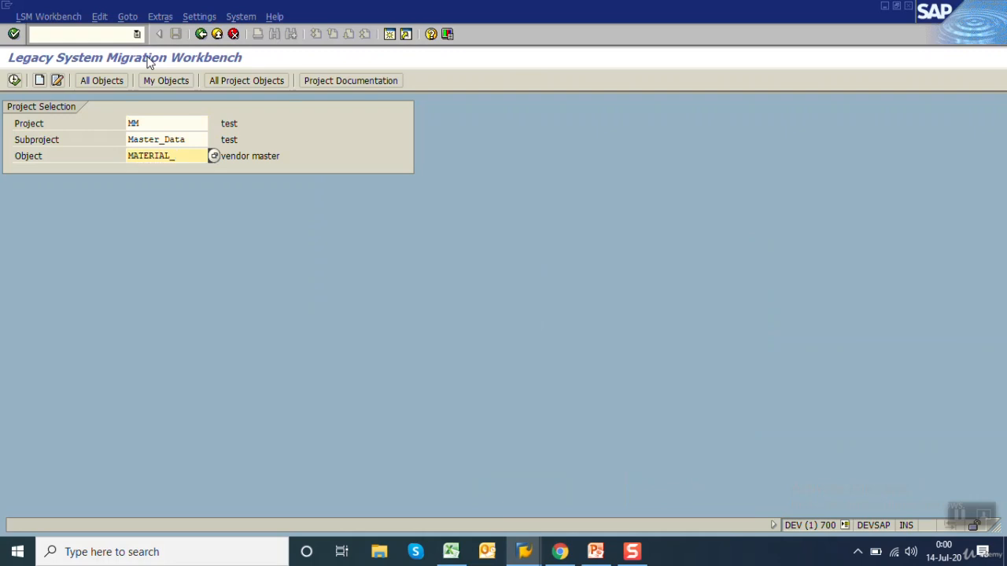
text(DI)
key(Return)
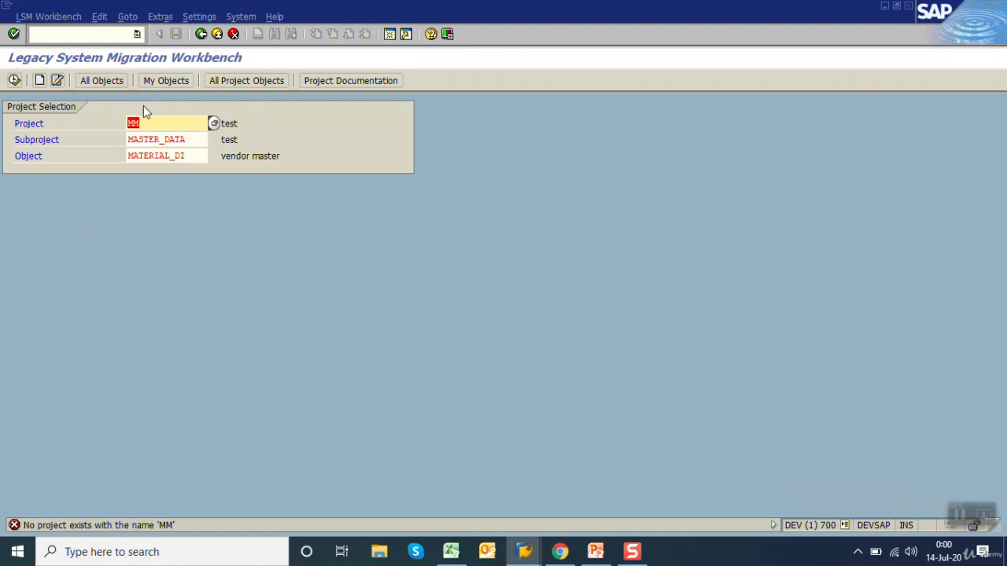
Create project MM with the description "material management"
click(39, 80)
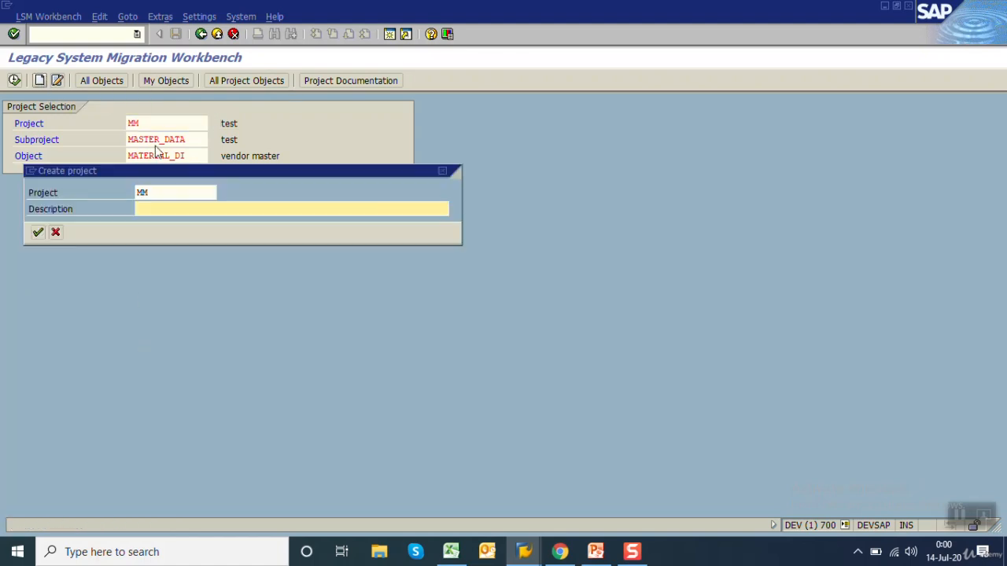
text(ma)
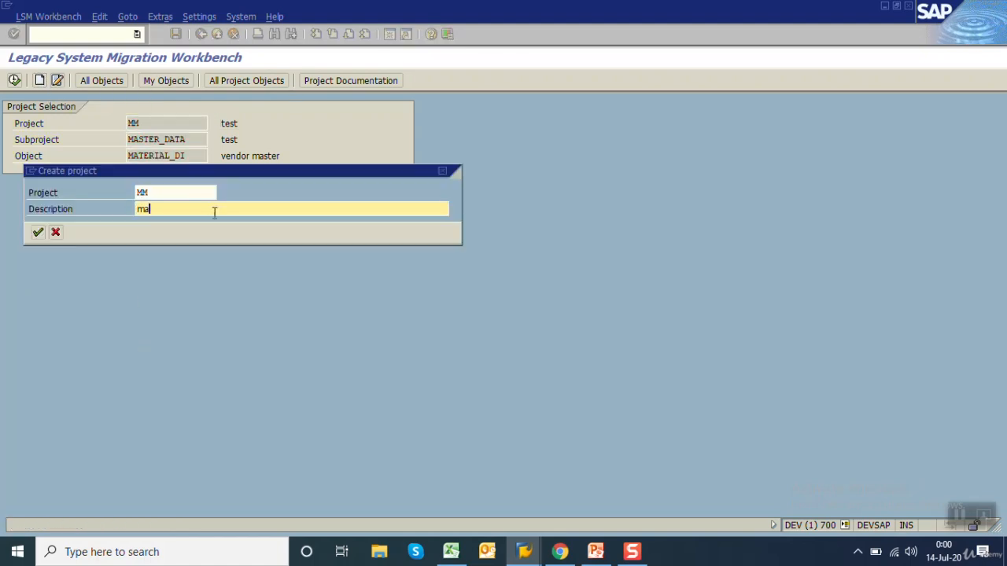
text(terial management)
key(Return)
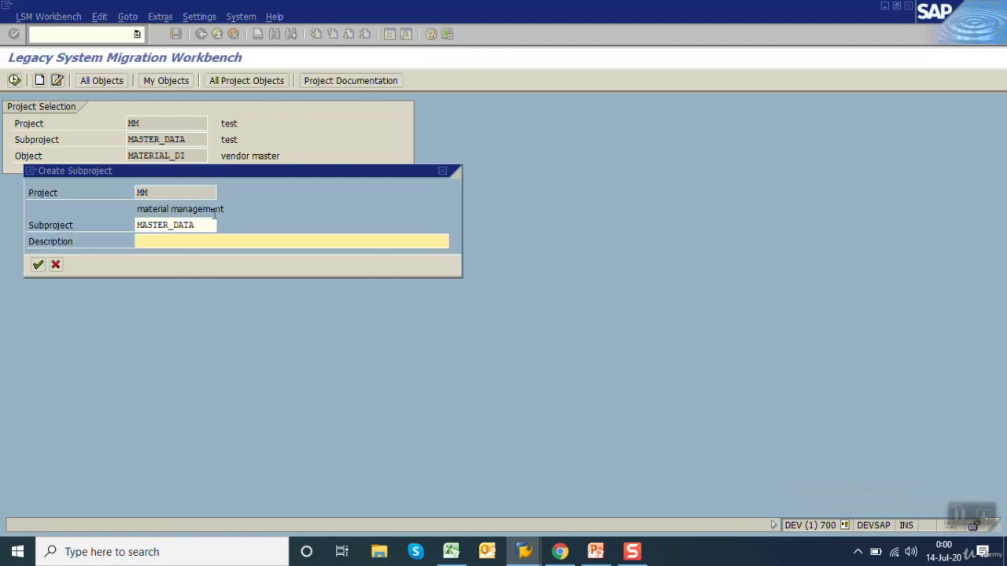
Create subproject MASTER_DATA with the description "master data"
text(master )
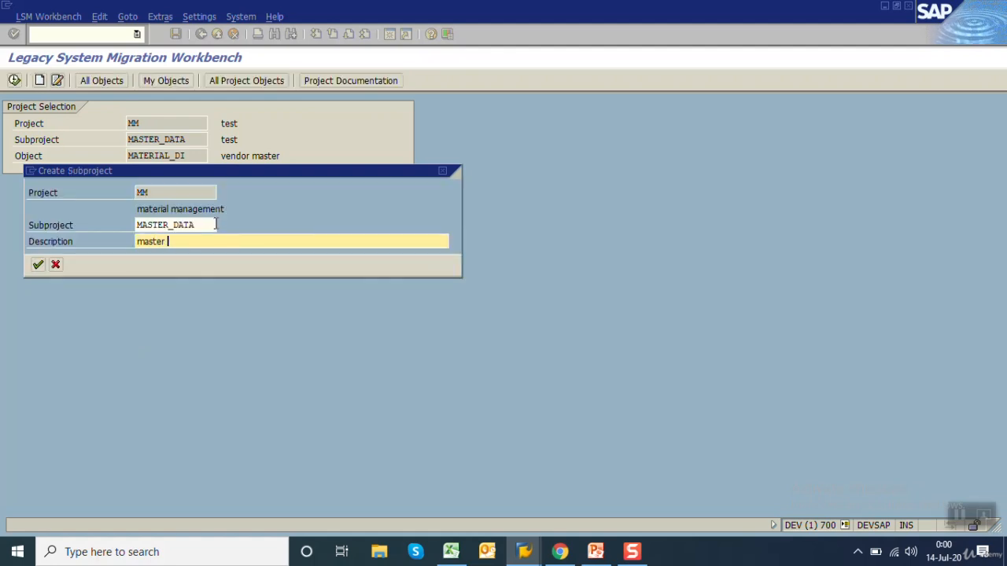
text(data)
key(Return)
Create object MATERIAL_DI with the name "material using direct input method"
text(ma)
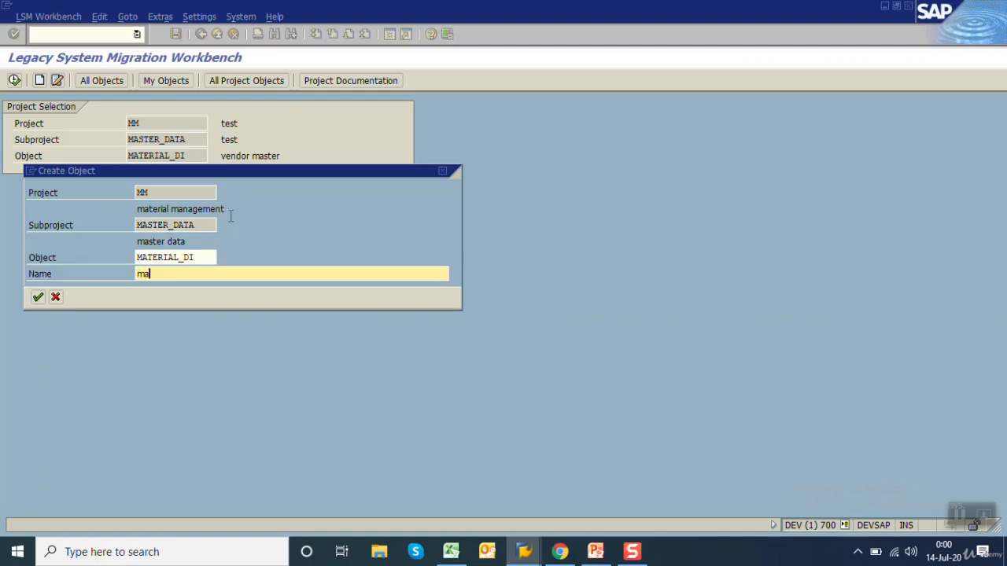
text(terial using direct input method)
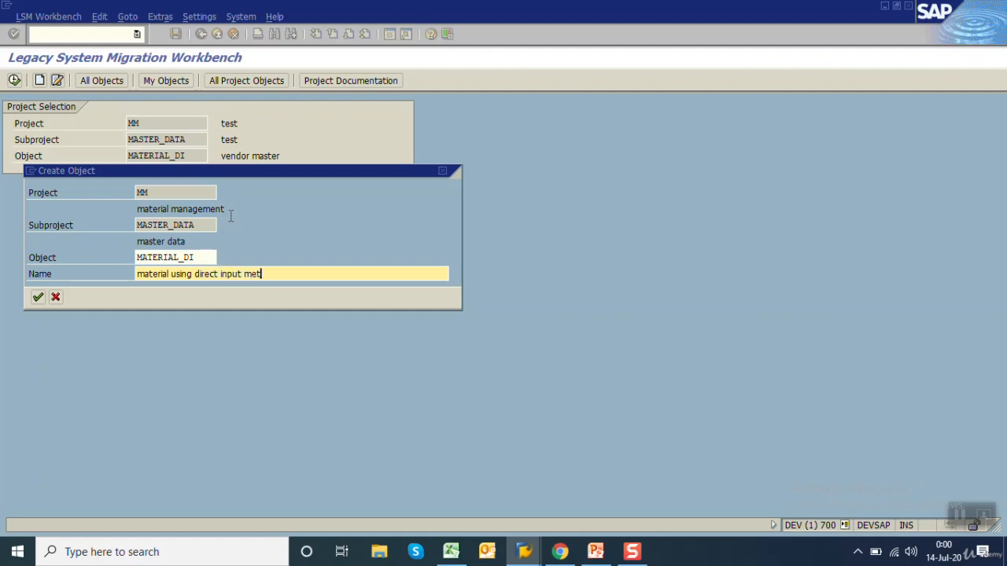
click(38, 297)
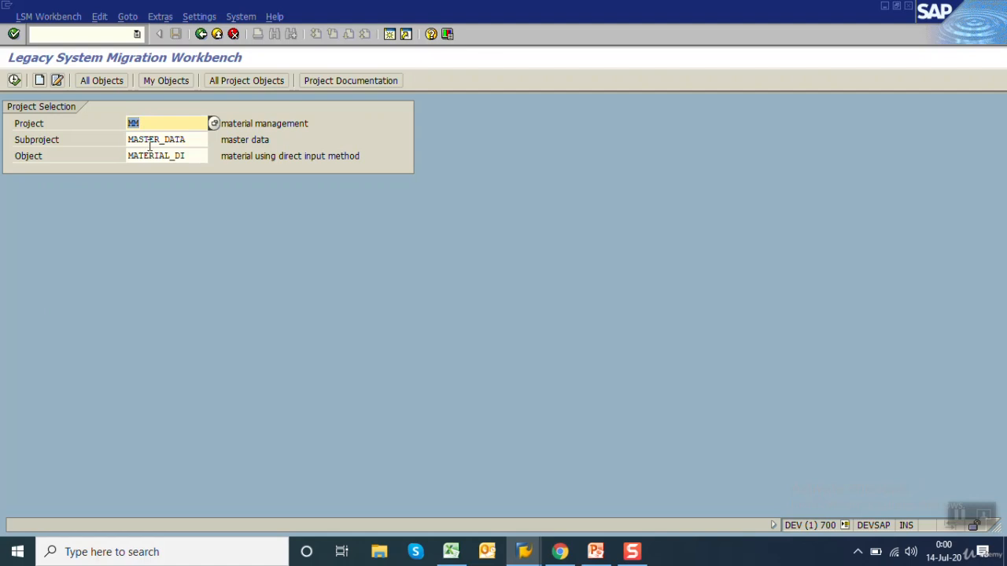
Open the new object's Maintain Object Attributes process step and choose object 0020, Material master, for Standard Batch/Direct Input
click(14, 81)
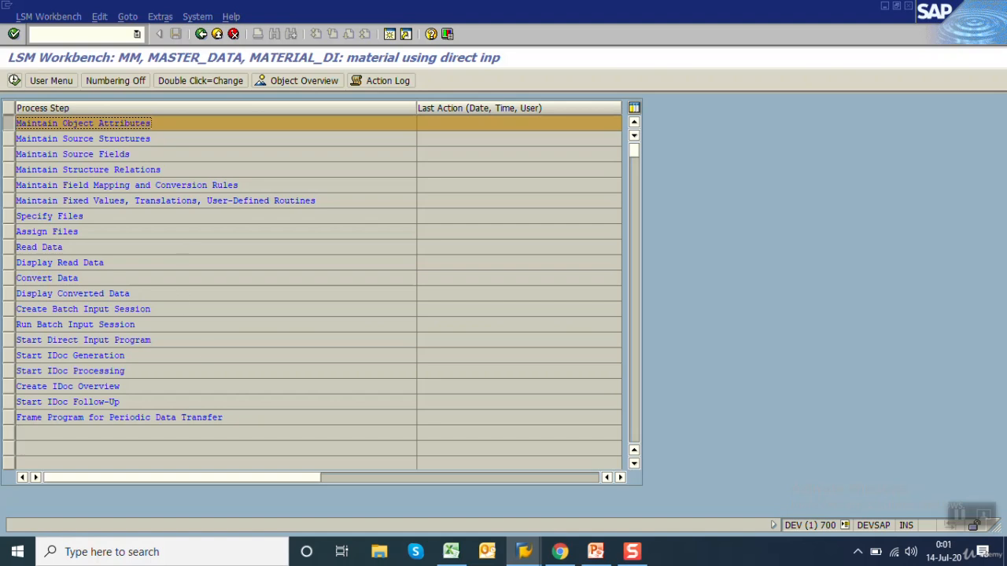
click(7, 126)
click(6, 126)
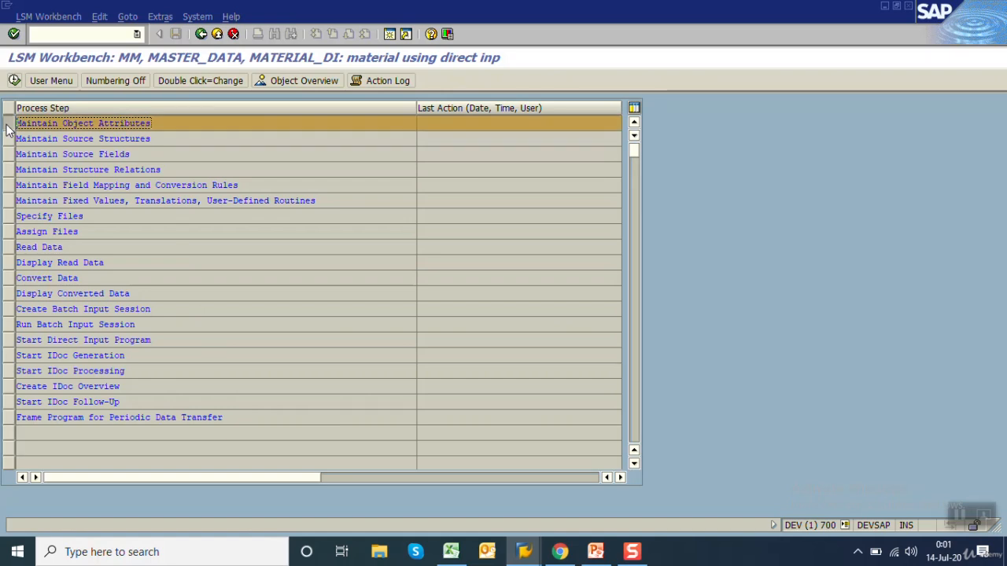
click(14, 81)
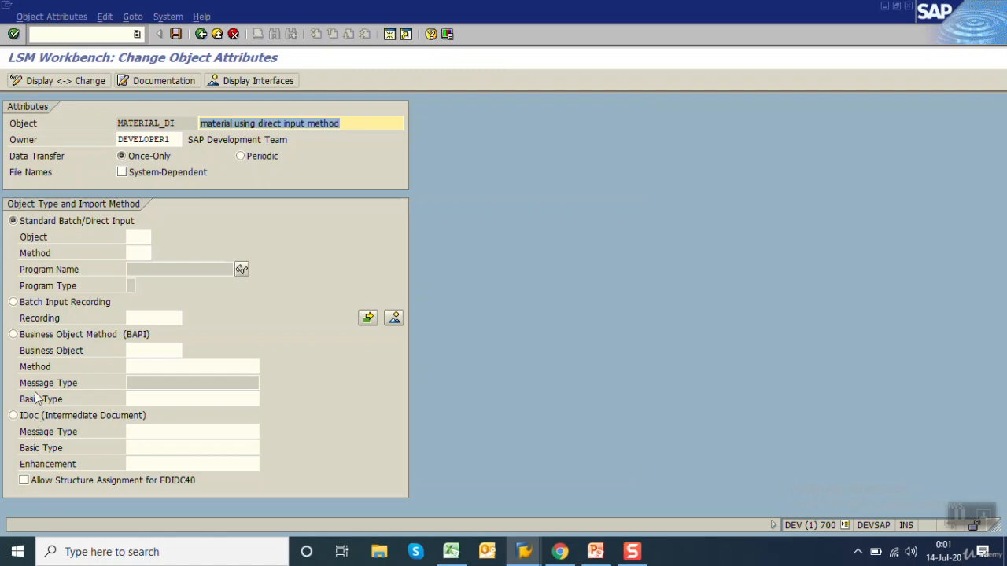
click(135, 239)
click(157, 238)
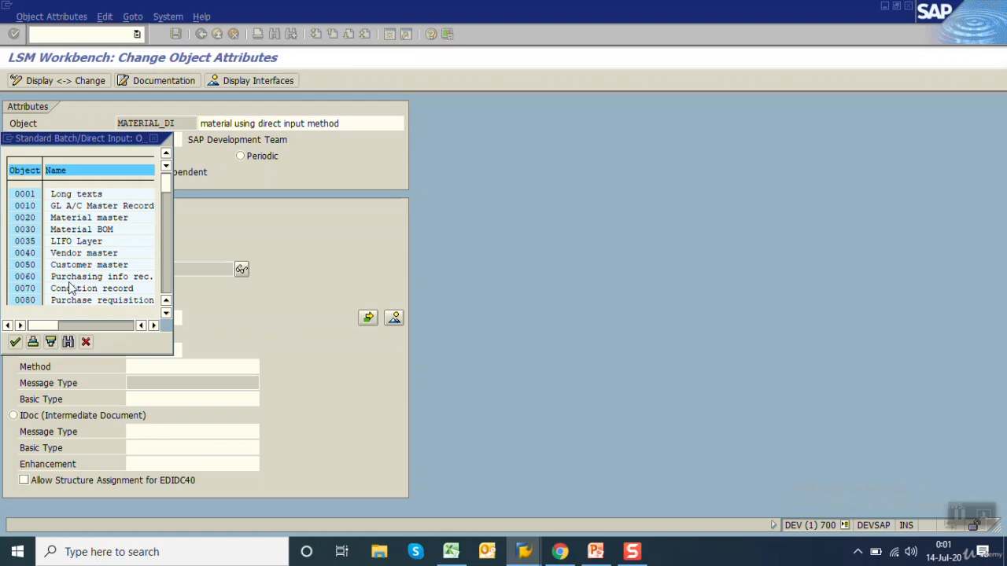
double_click(76, 219)
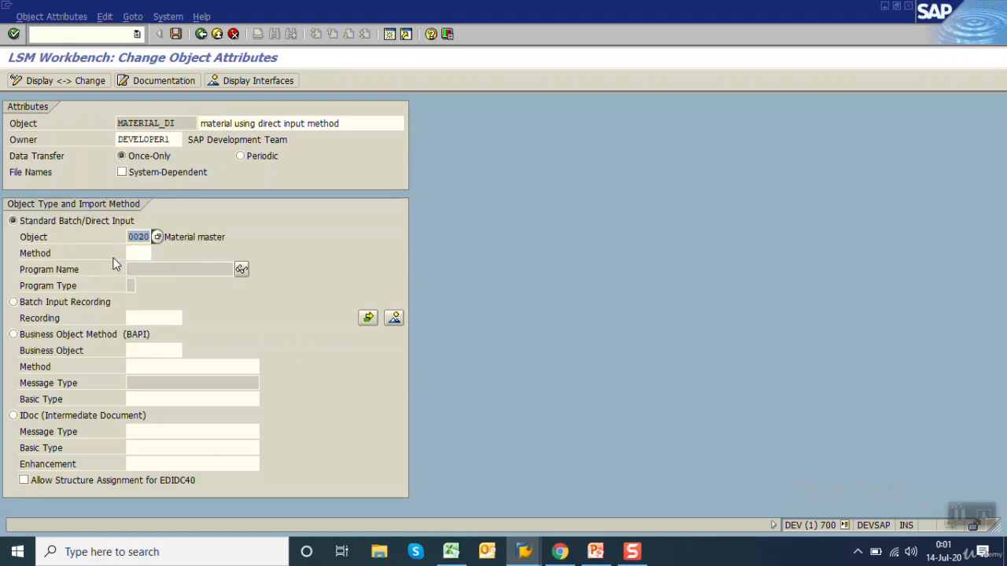
Set the import method to 0000, save the object attributes and return to the process steps
click(145, 254)
click(157, 253)
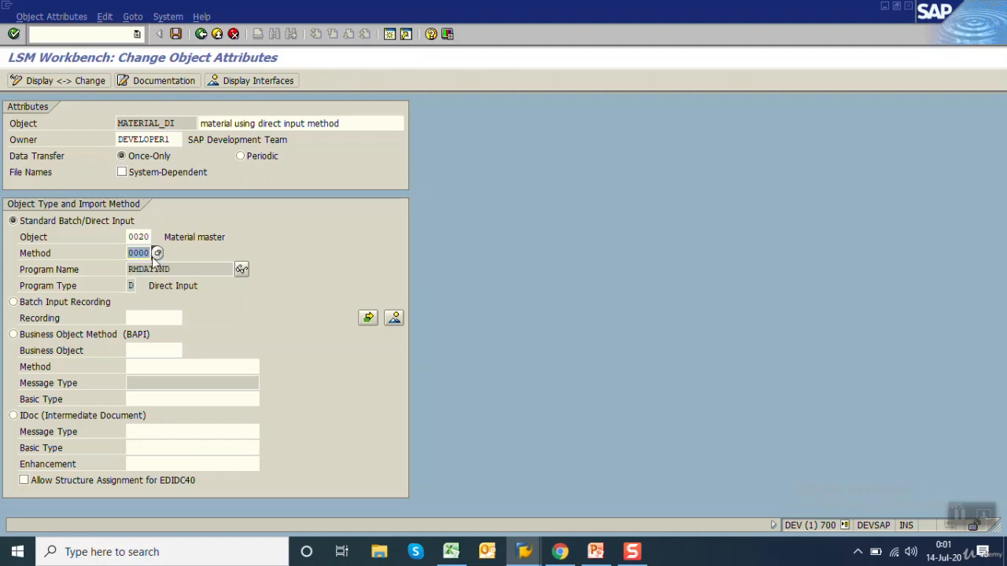
double_click(200, 269)
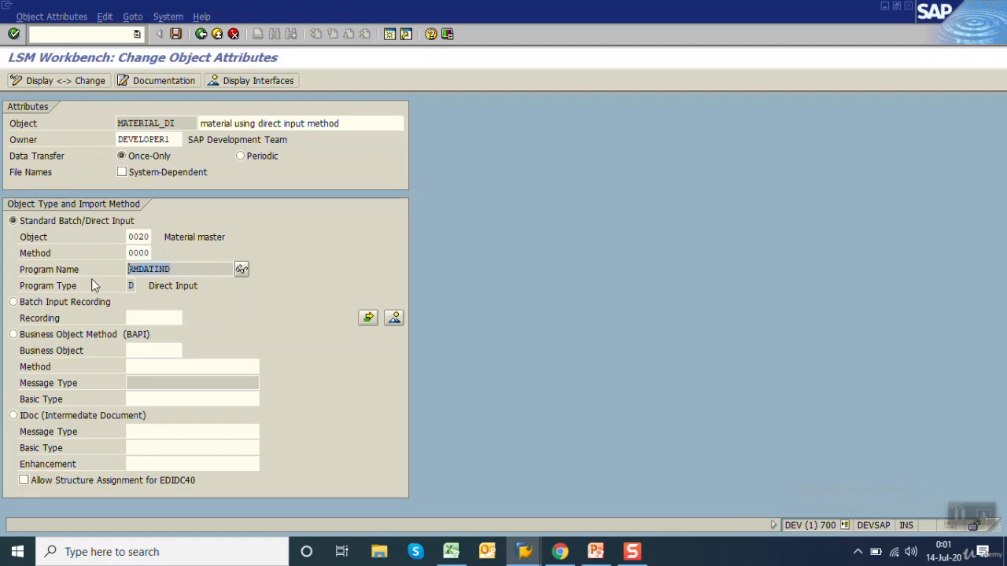
click(175, 33)
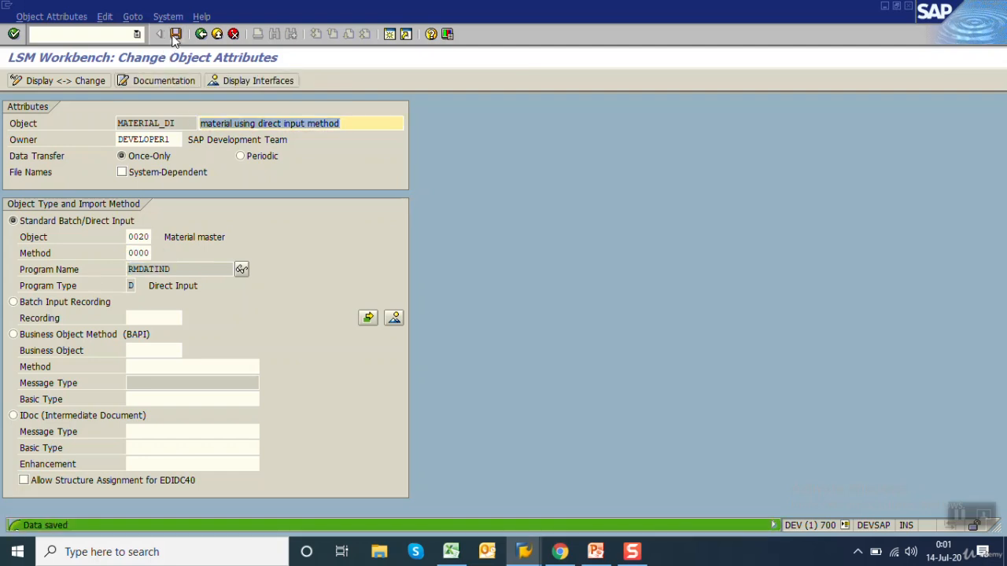
click(201, 34)
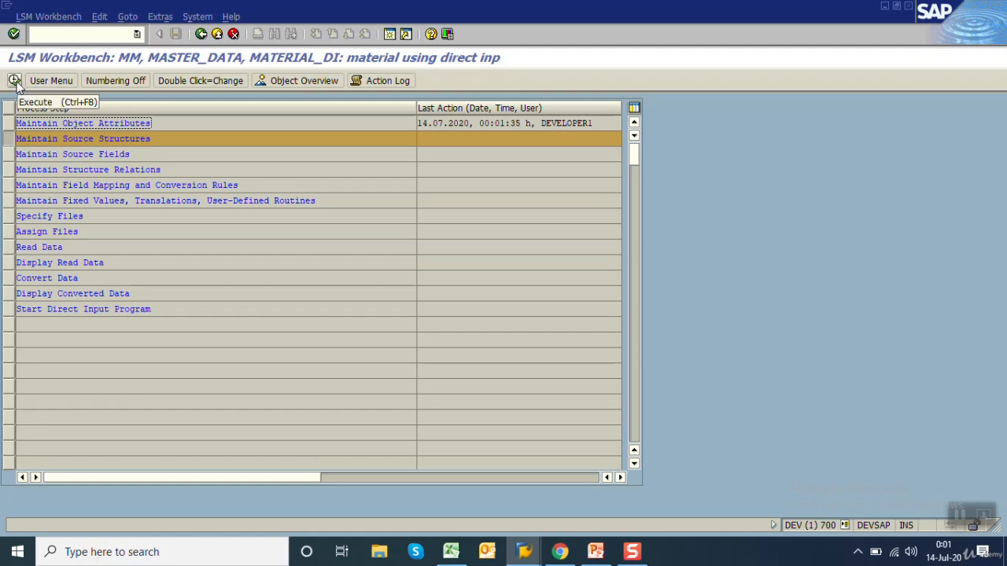
click(15, 81)
click(201, 34)
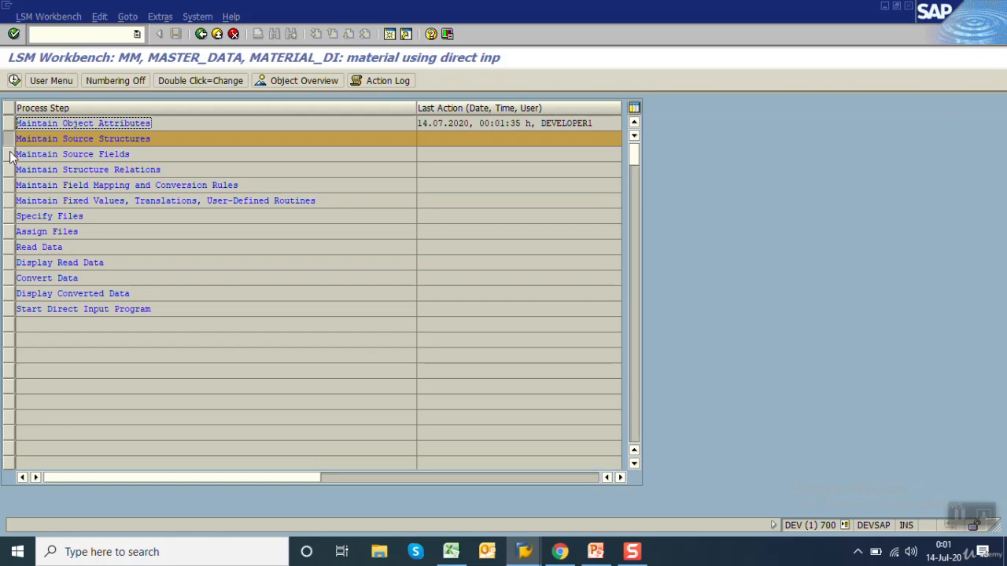
click(154, 138)
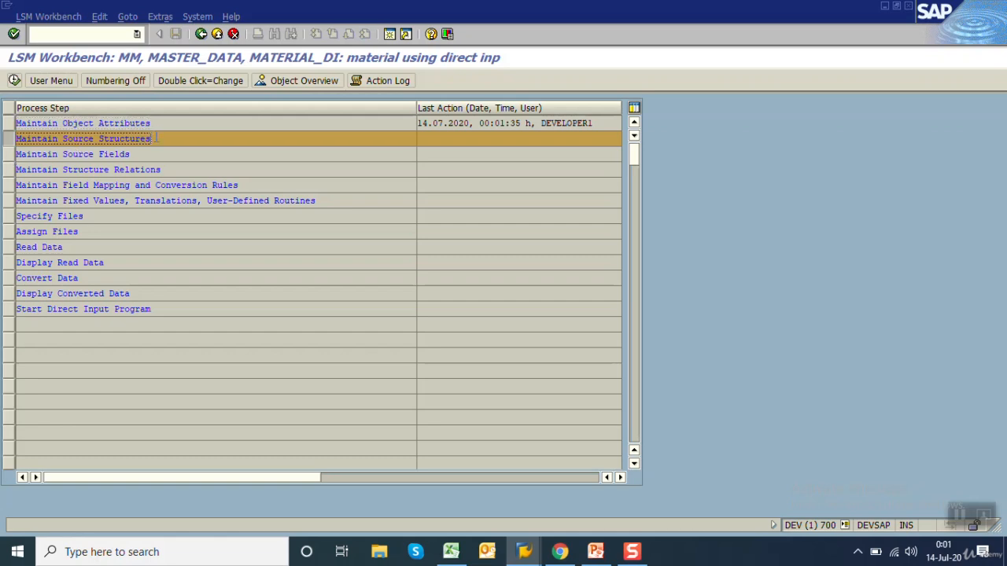
click(142, 155)
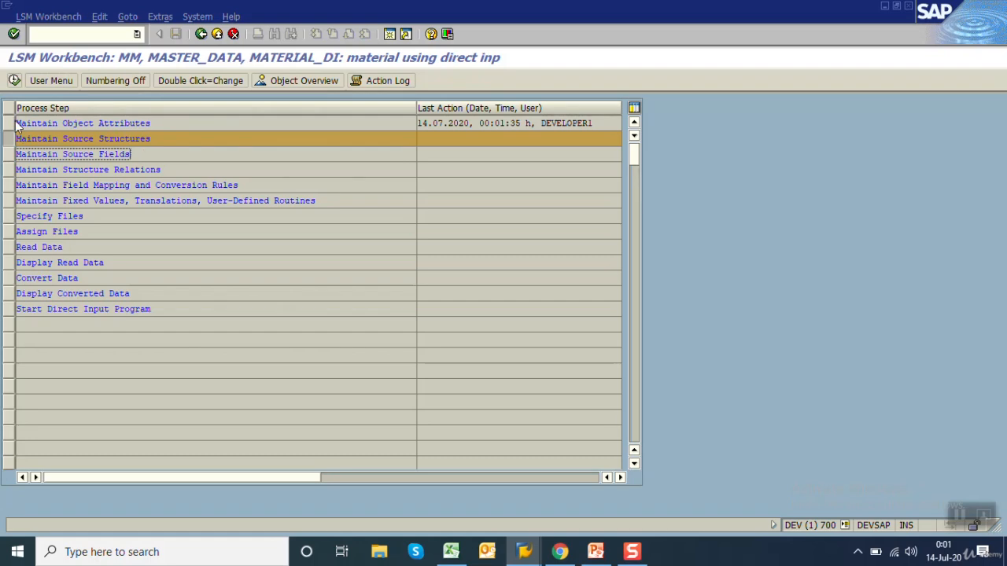
Open Maintain Source Structures and start a new source structure named ZMM01STR
click(15, 80)
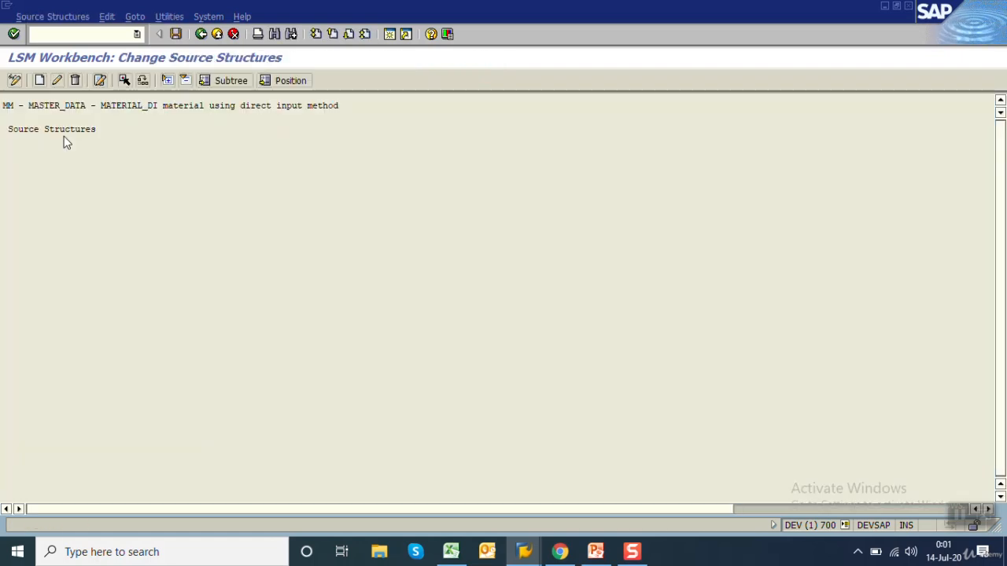
click(39, 80)
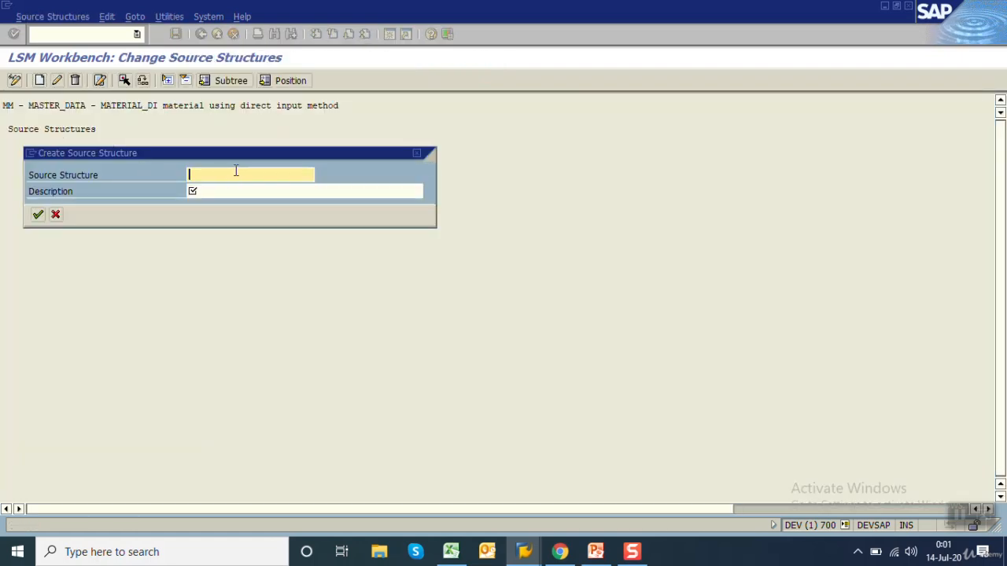
text(Z)
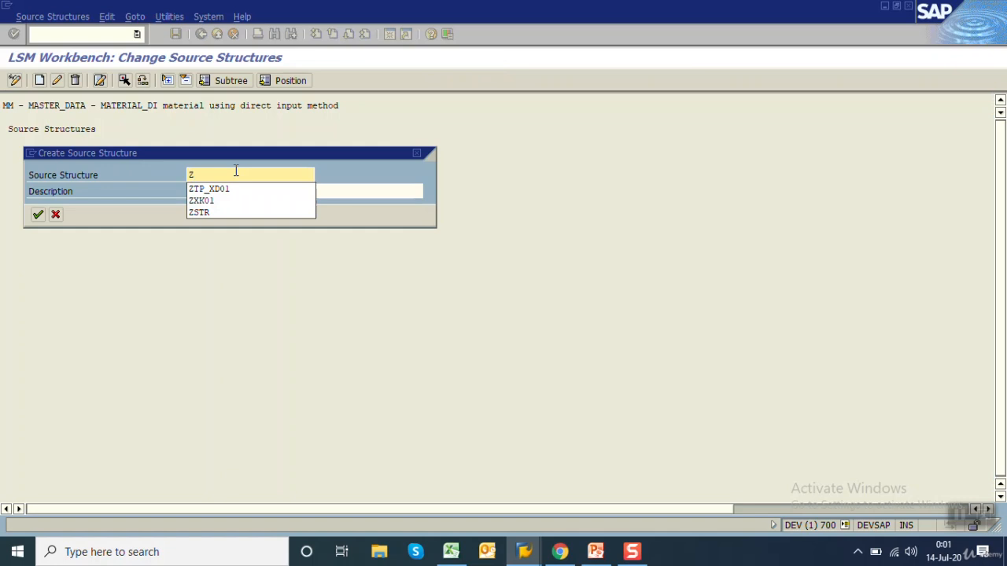
text(M)
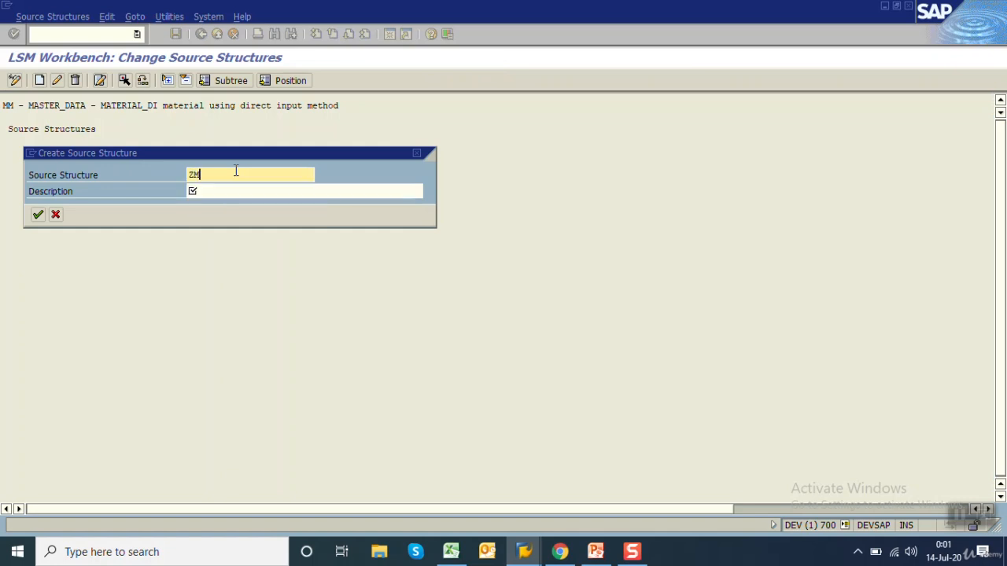
text(M01STR)
Describe the source structure as "material master", create and save it, and return to the process steps
click(237, 193)
text(materi)
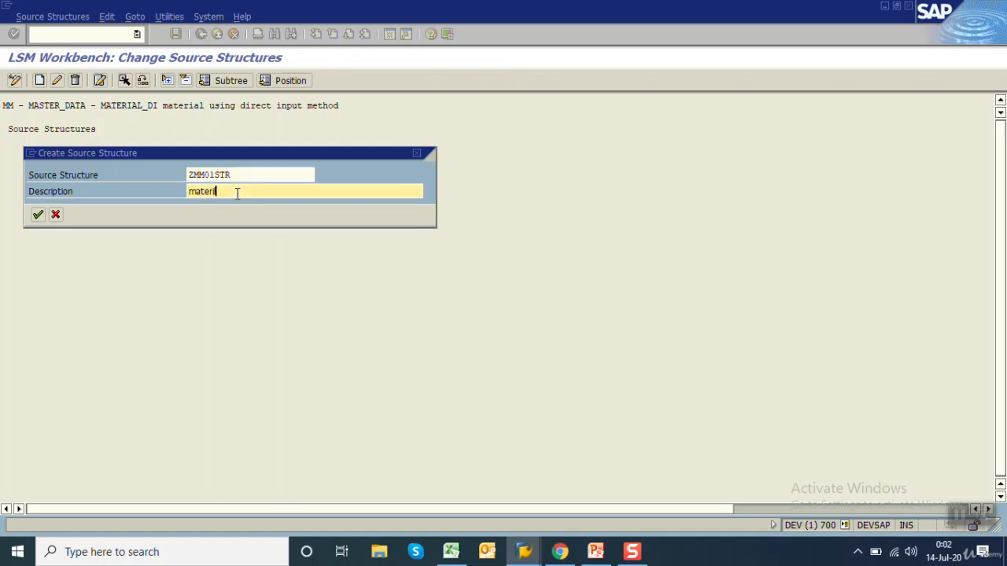
text(l)
key(BackSpace)
key(BackSpace)
key(BackSpace)
key(BackSpace)
key(BackSpace)
key(BackSpace)
key(BackSpace)
text(material master)
key(Return)
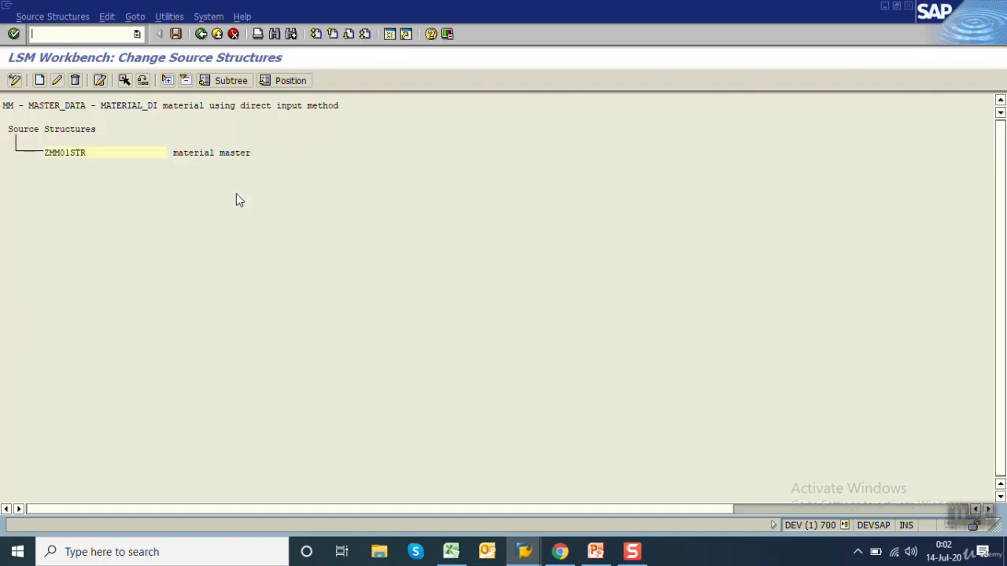
click(176, 35)
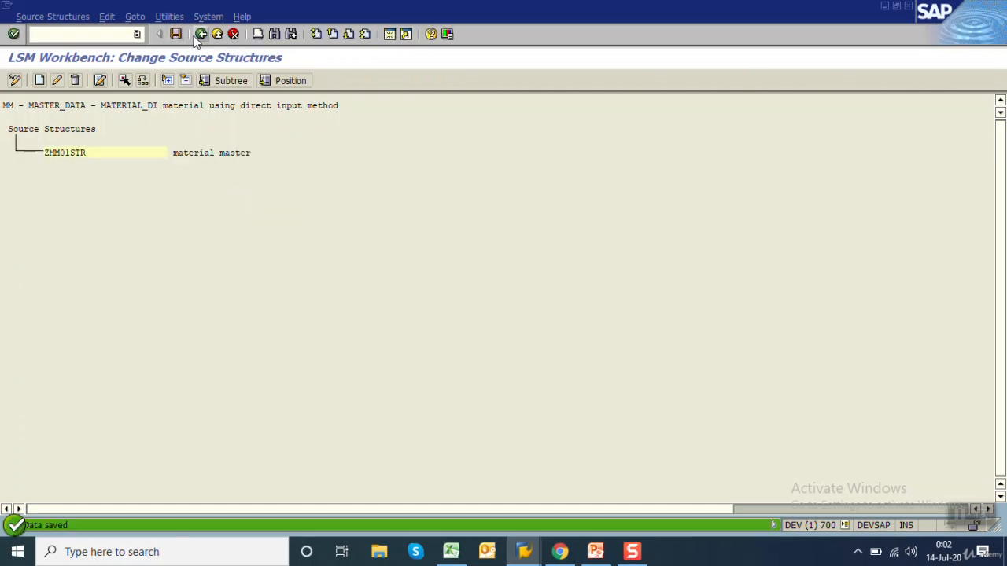
click(201, 34)
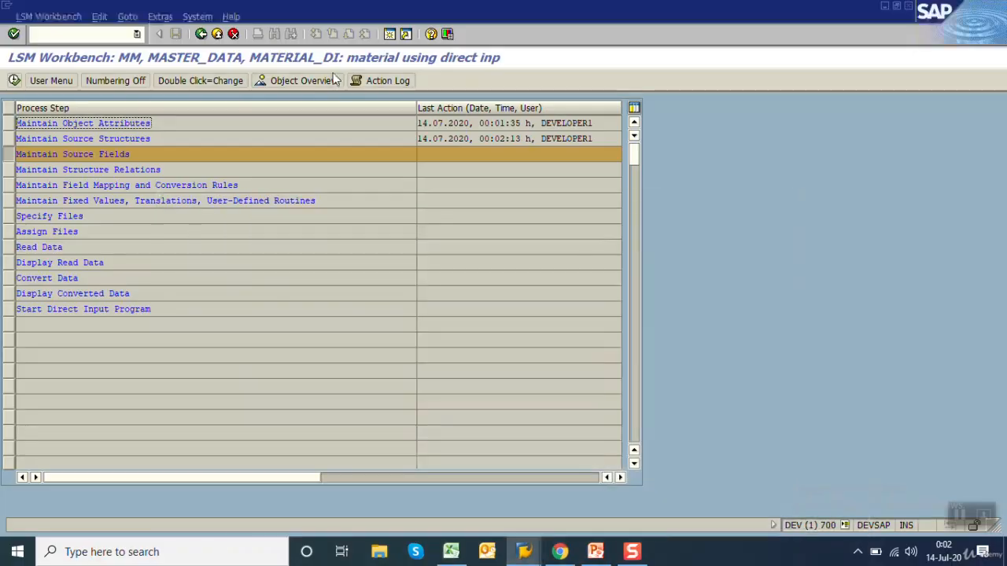
Try copying the source fields for ZMM01STR from data repository table MARA, and leave the source fields without saving
click(14, 81)
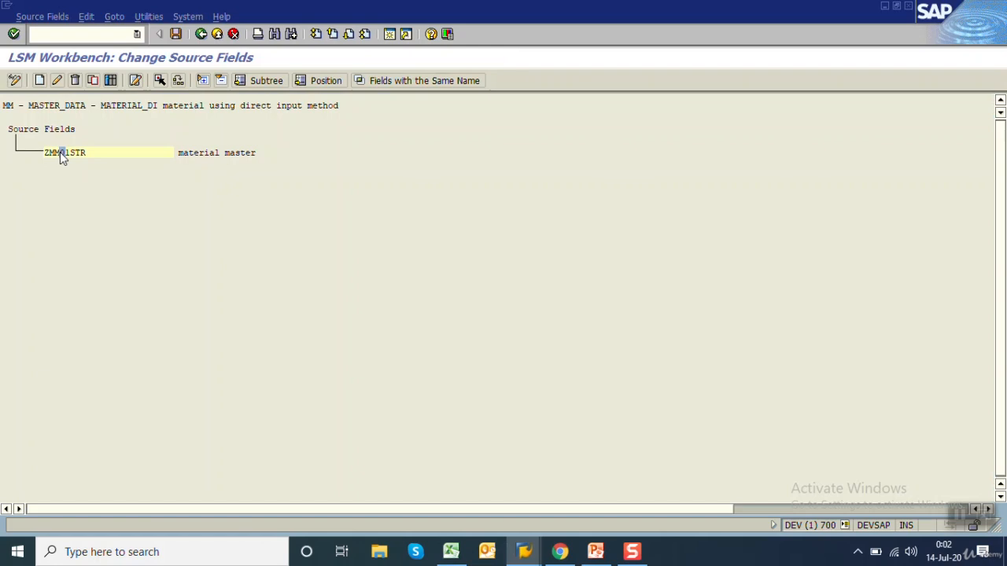
click(92, 80)
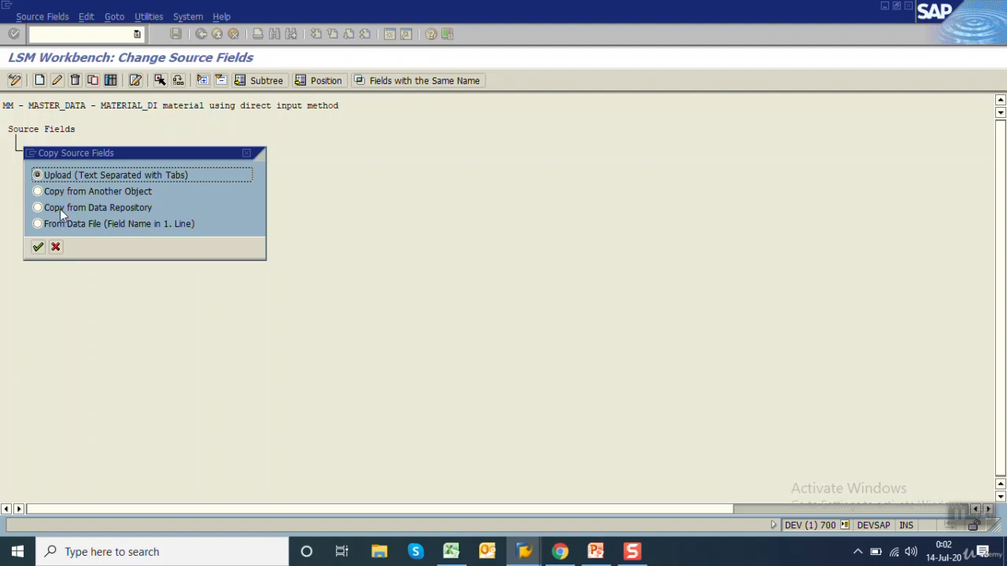
click(60, 208)
click(37, 247)
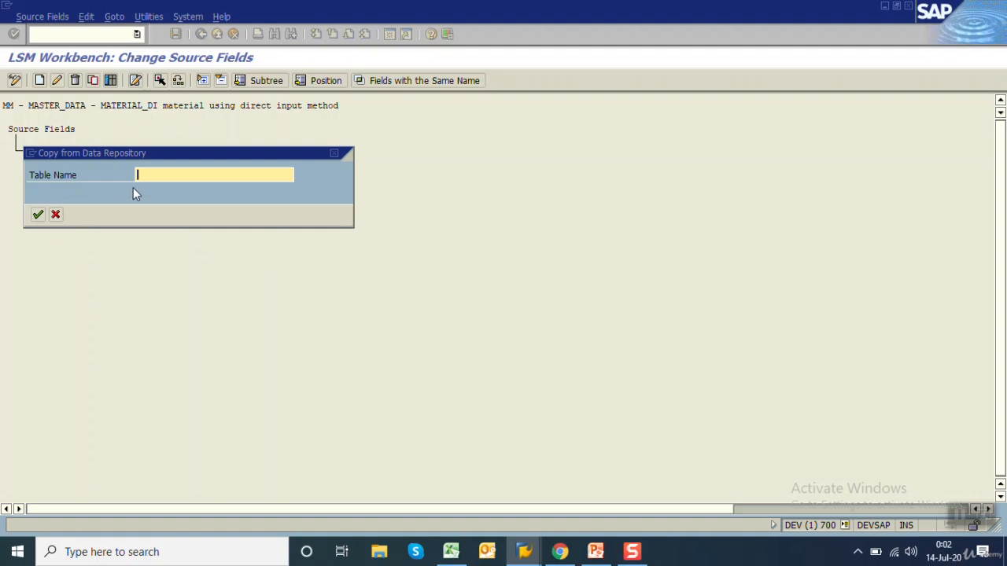
text(MARA)
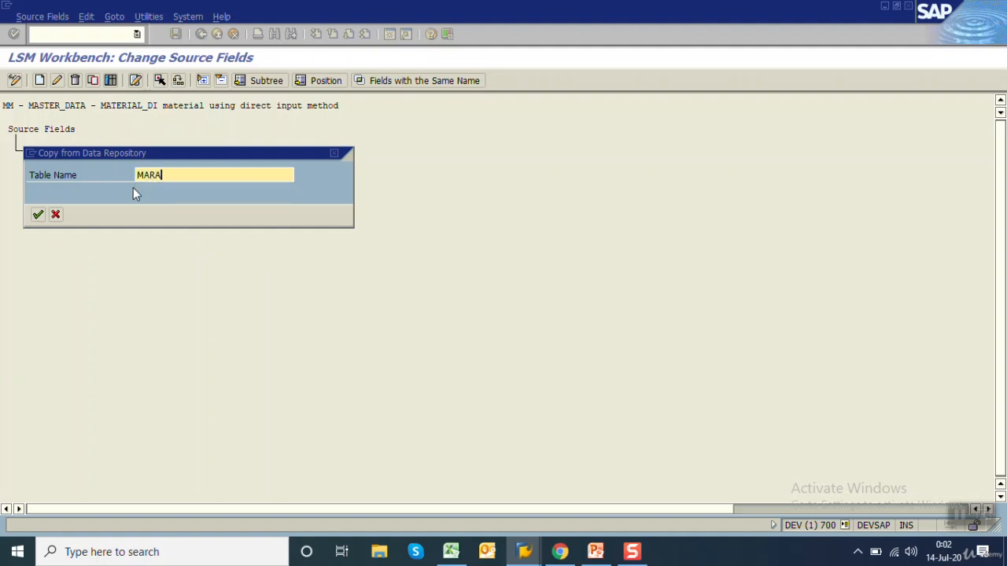
key(Return)
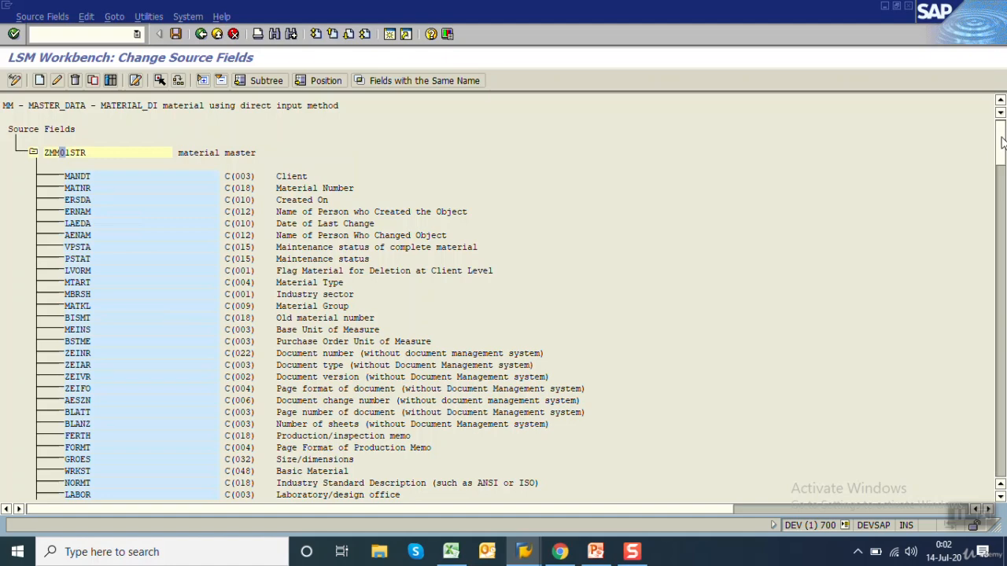
mouse_move(1003, 138)
mouse_down()
mouse_move(1003, 279)
mouse_move(1003, 141)
mouse_up()
click(201, 34)
click(253, 236)
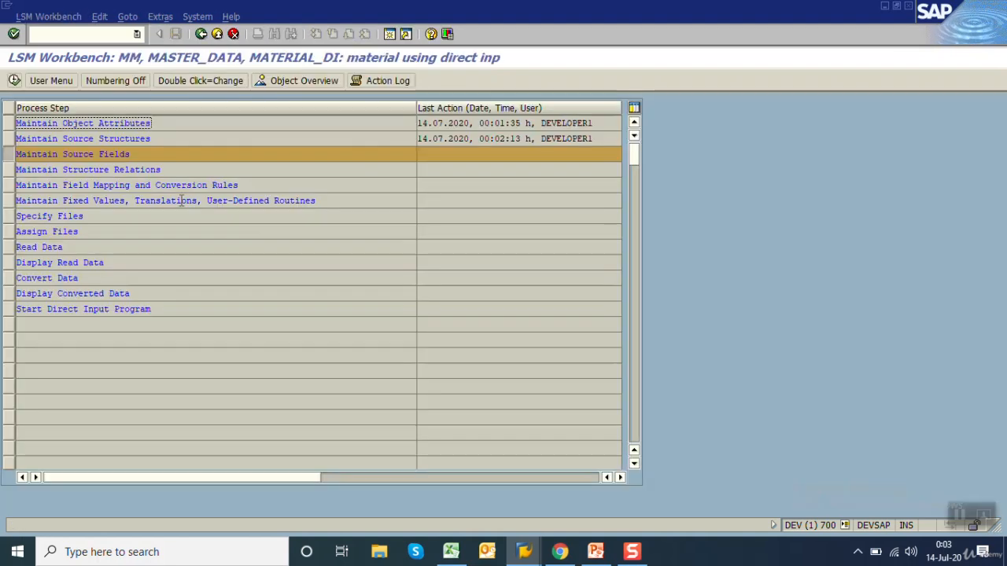
Reopen Maintain Source Fields and select source structure ZMM01STR, leaving the single-field creation form without adding a field
click(14, 81)
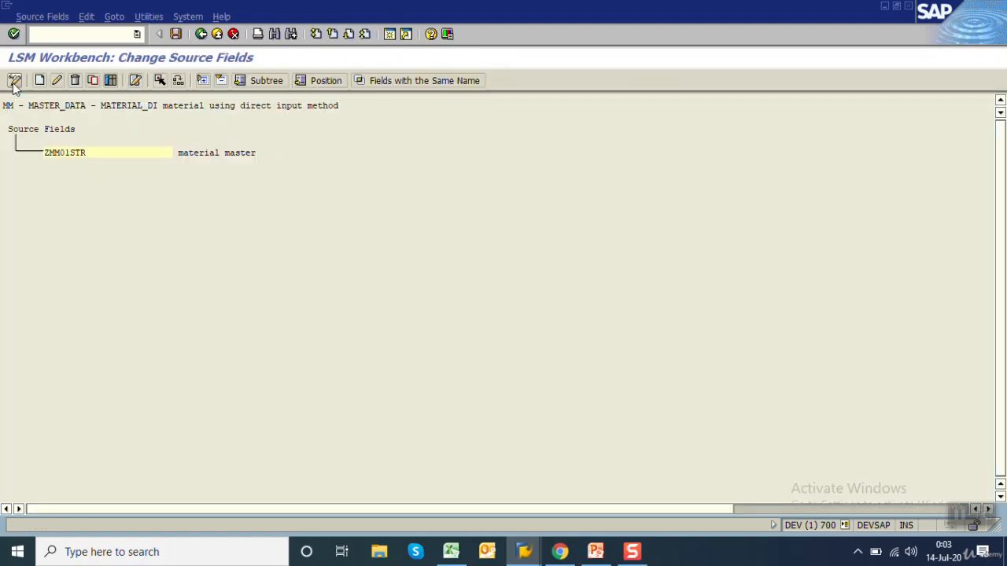
click(64, 153)
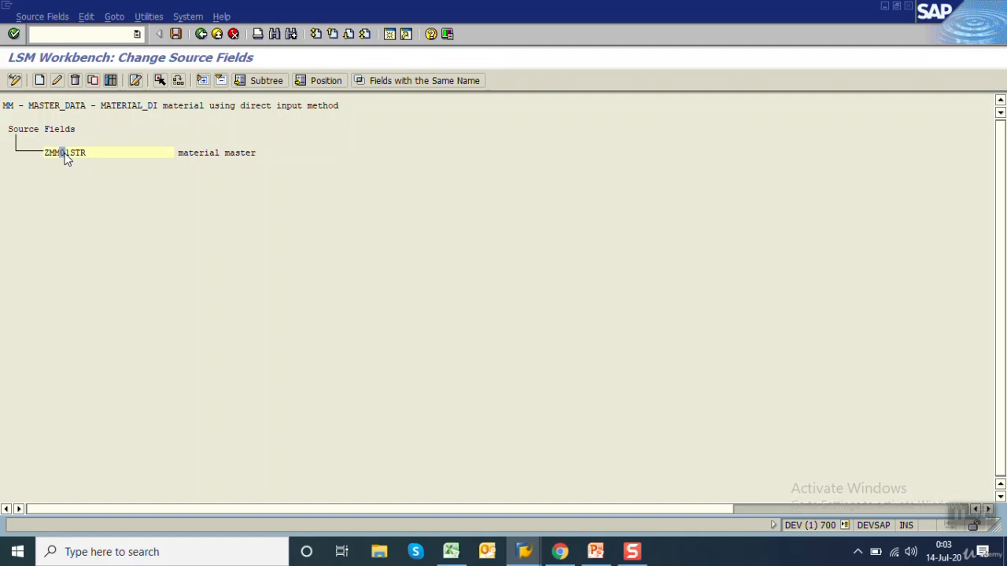
click(40, 81)
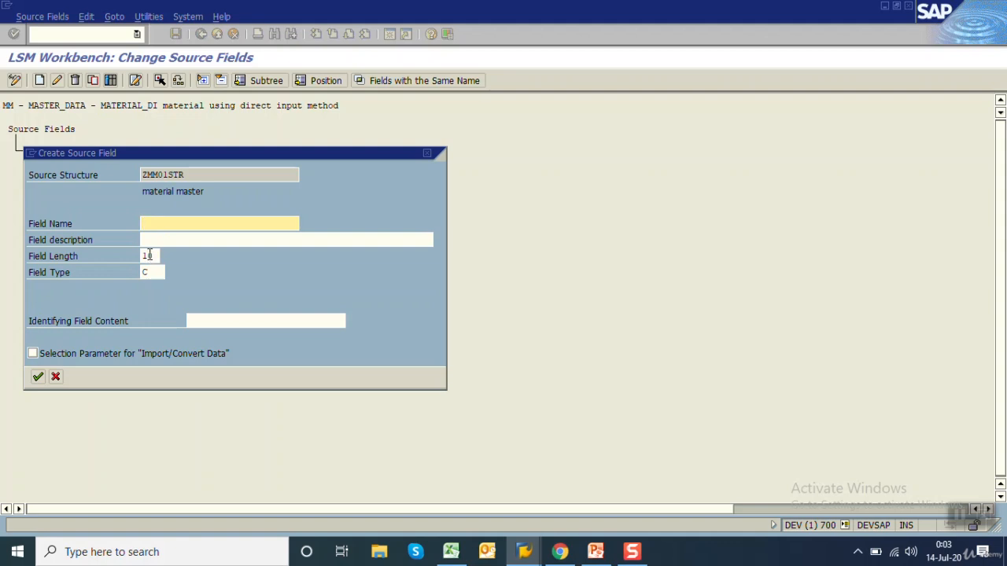
click(56, 378)
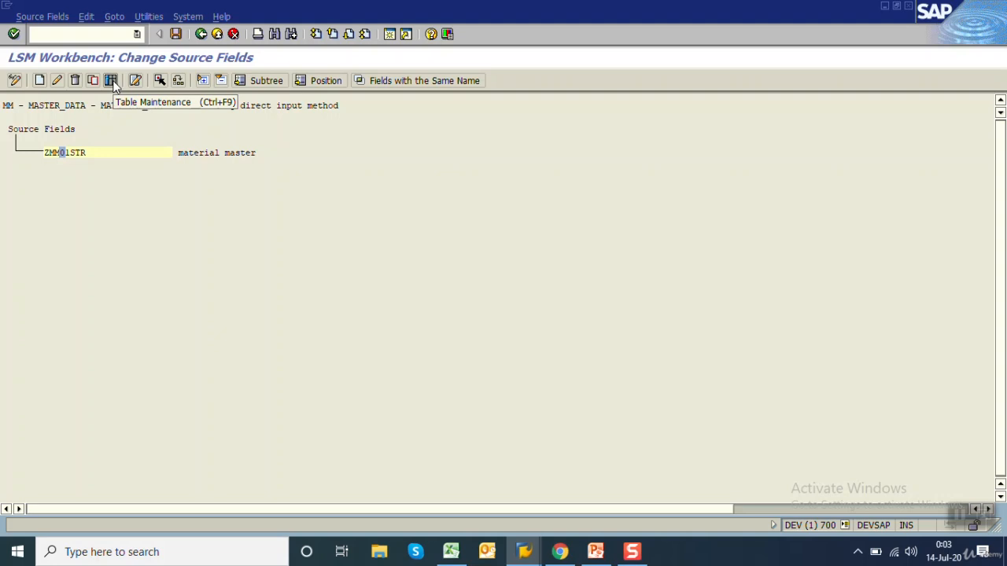
Copy the five field definitions in B2:E6 from the Excel sheet into the table maintenance of SAP source structure ZMM01STR
key(alt+Tab)
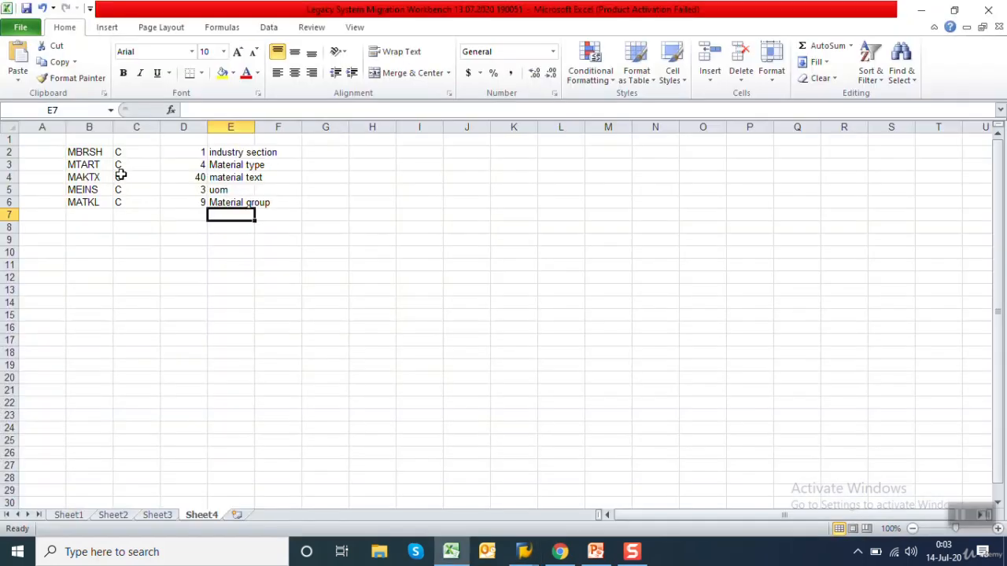
drag(87, 152, 247, 197)
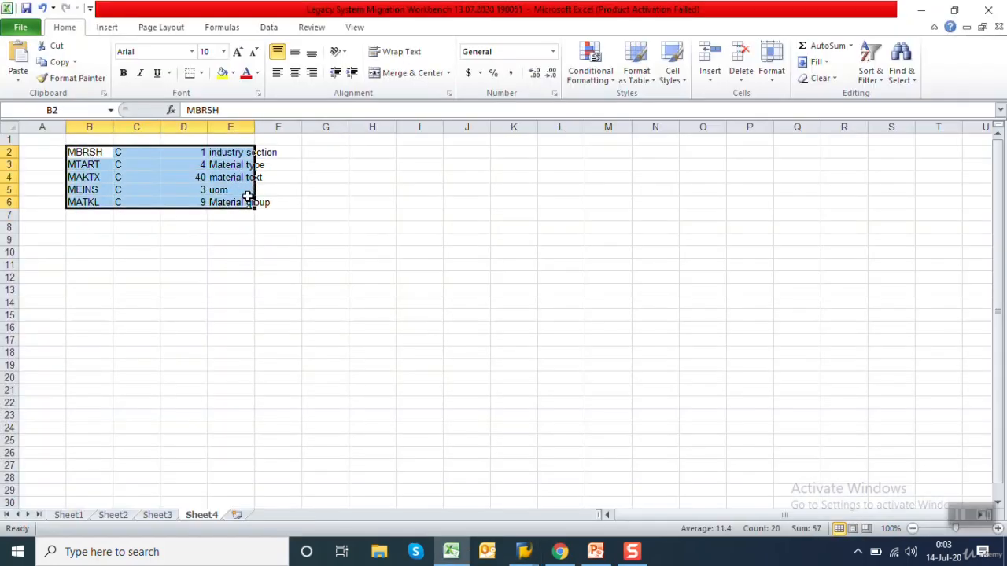
key(ctrl+c)
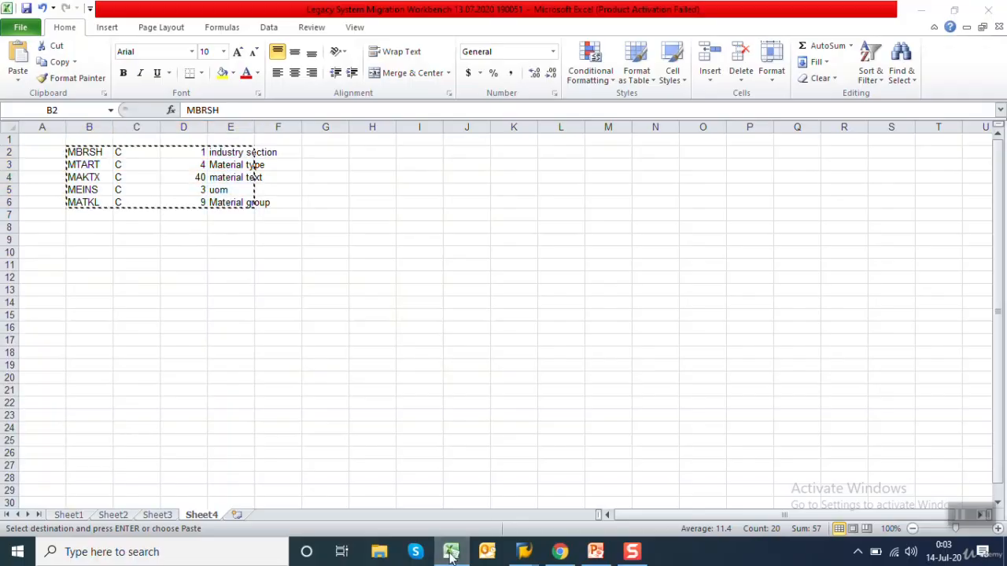
key(alt+Tab)
key(ctrl+v)
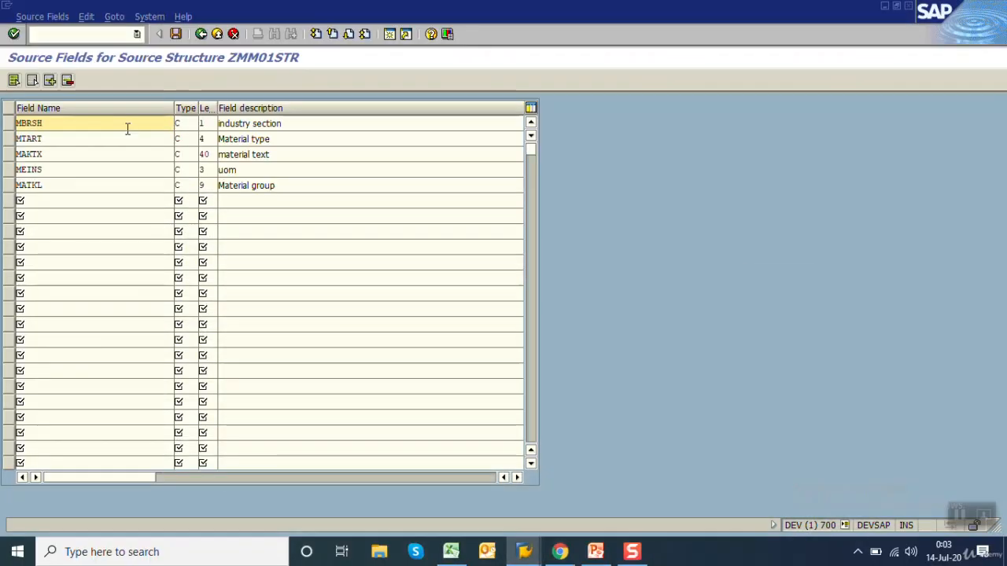
Change the description of field MBRSH to "industry sector"
double_click(127, 129)
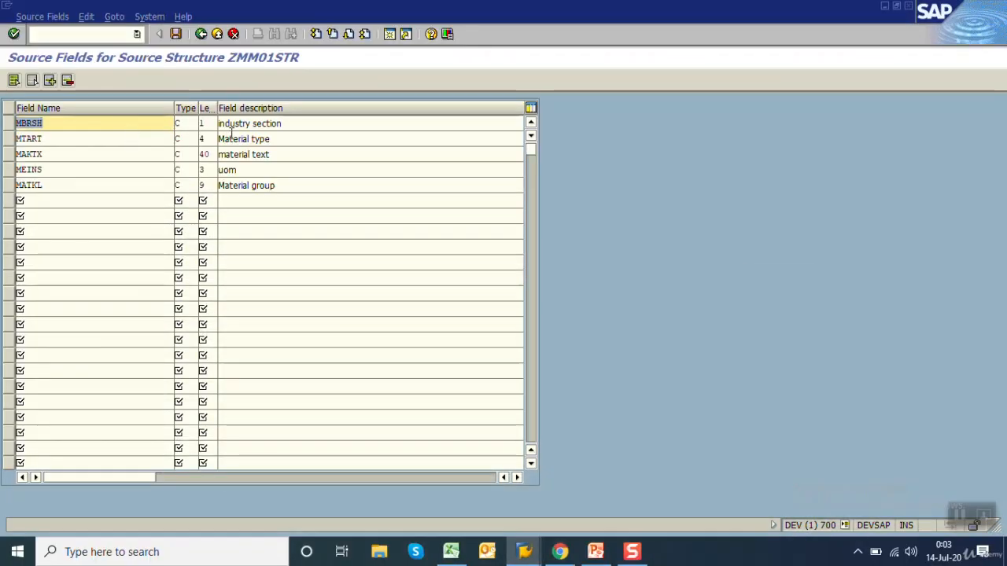
click(294, 124)
key(BackSpace)
key(BackSpace)
key(BackSpace)
key(BackSpace)
key(BackSpace)
key(BackSpace)
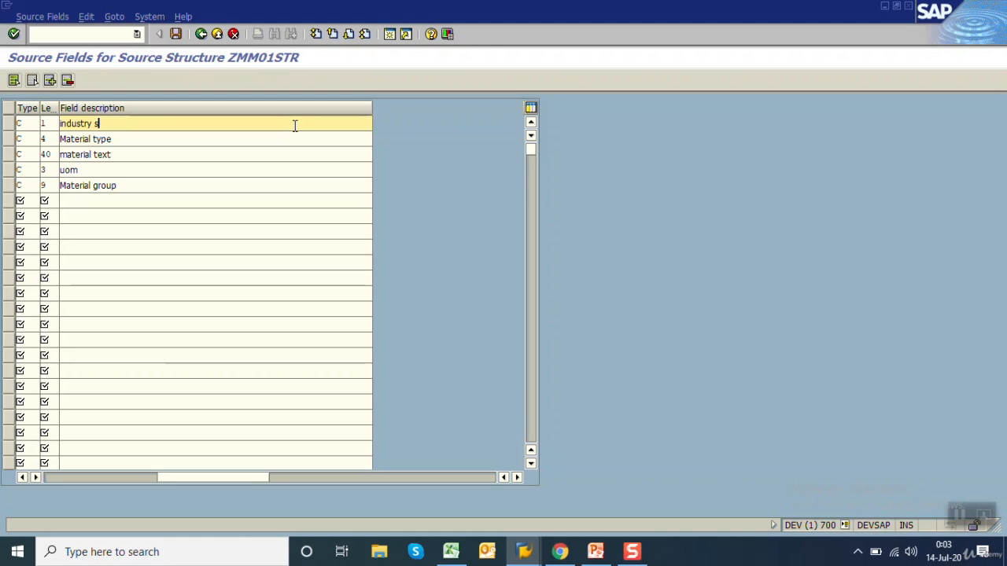
text(sector)
key(Return)
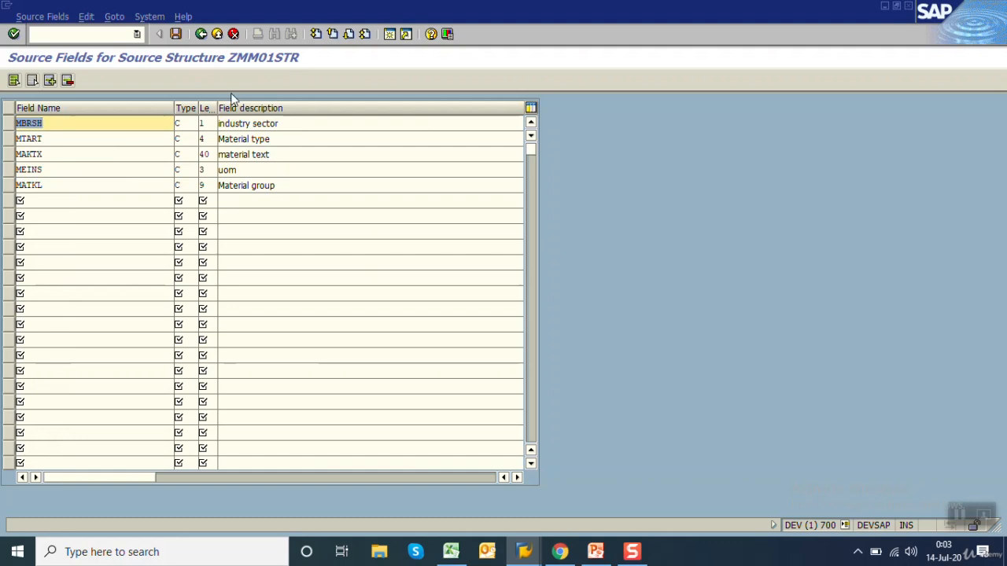
Leave the field table, save the source fields and return to the process steps
click(200, 35)
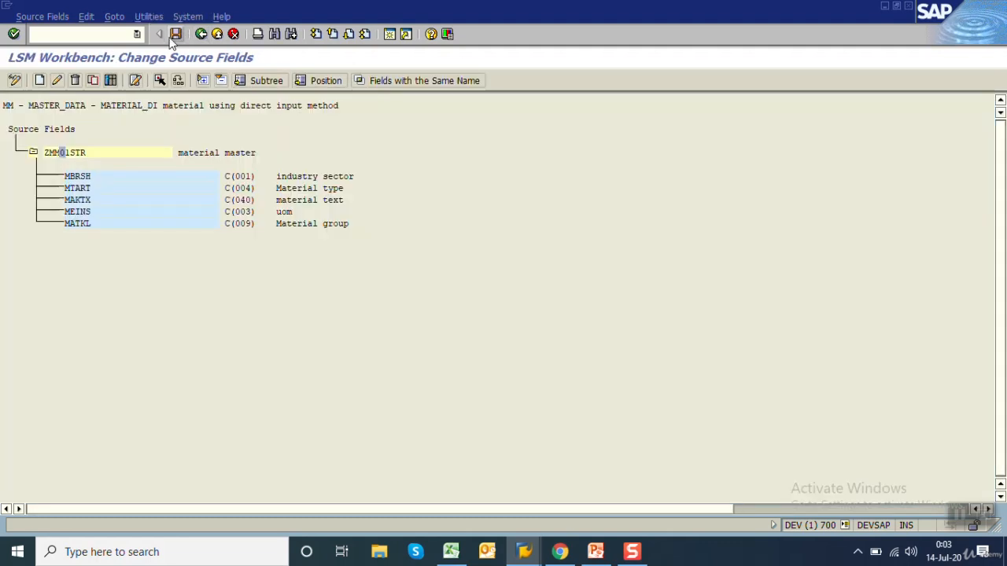
click(175, 35)
click(201, 34)
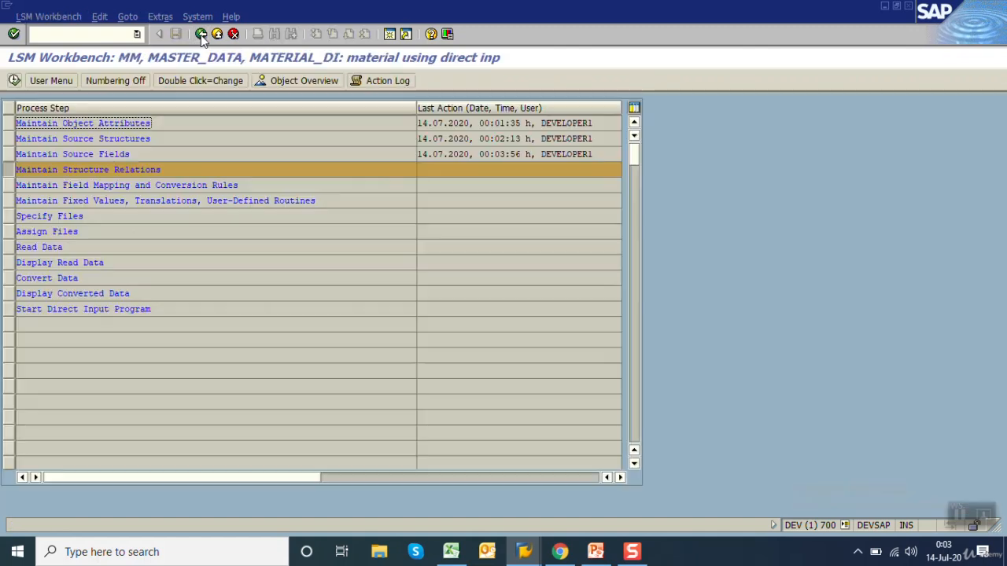
Open Maintain Structure Relations and assign source structure ZMM01STR to target structures BGR00 and BMM00
click(175, 169)
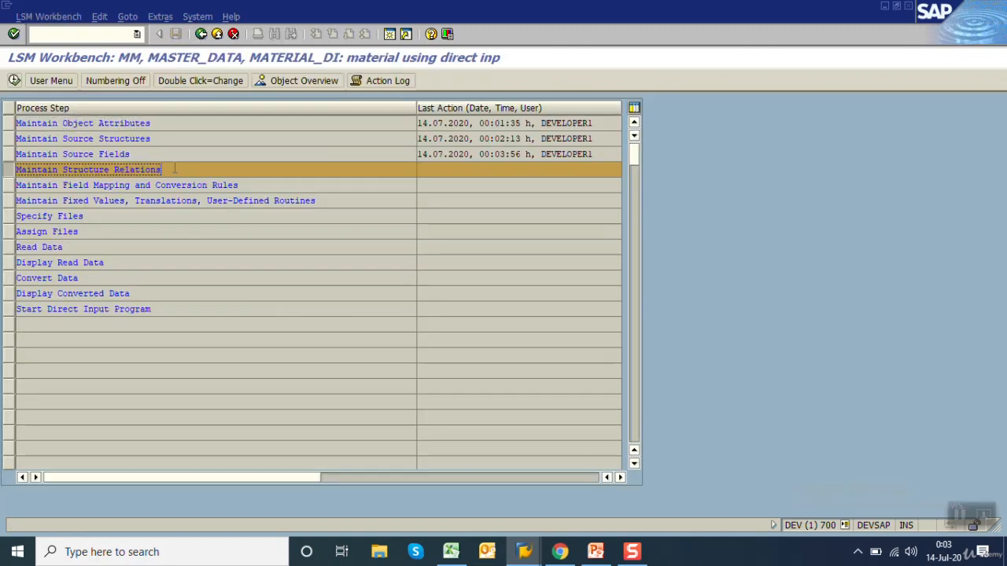
click(15, 81)
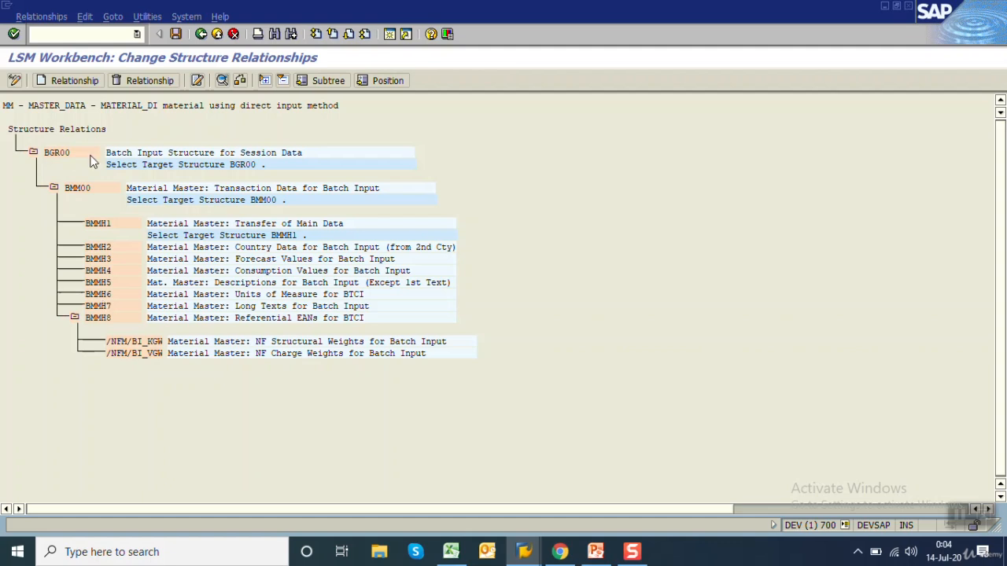
double_click(65, 157)
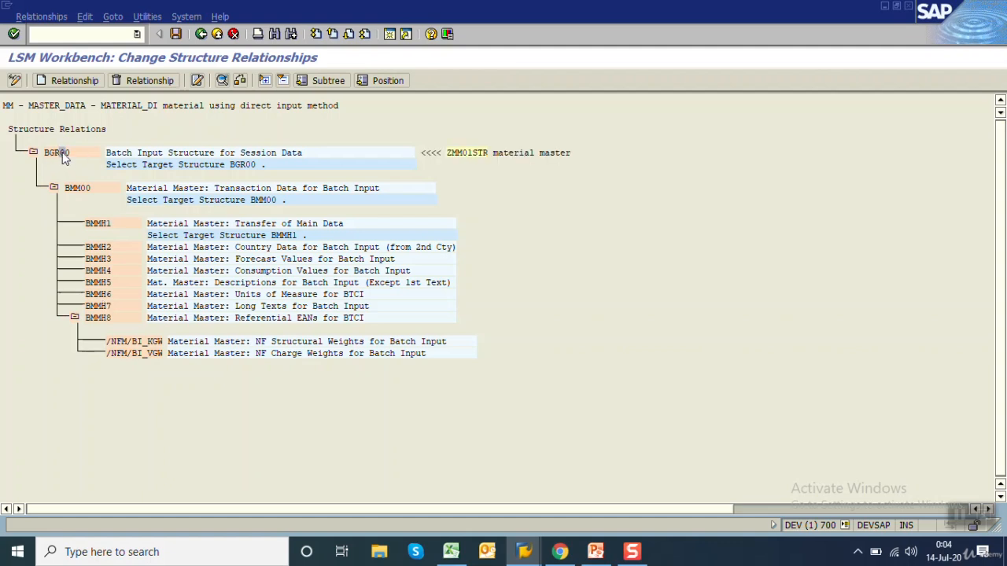
double_click(78, 189)
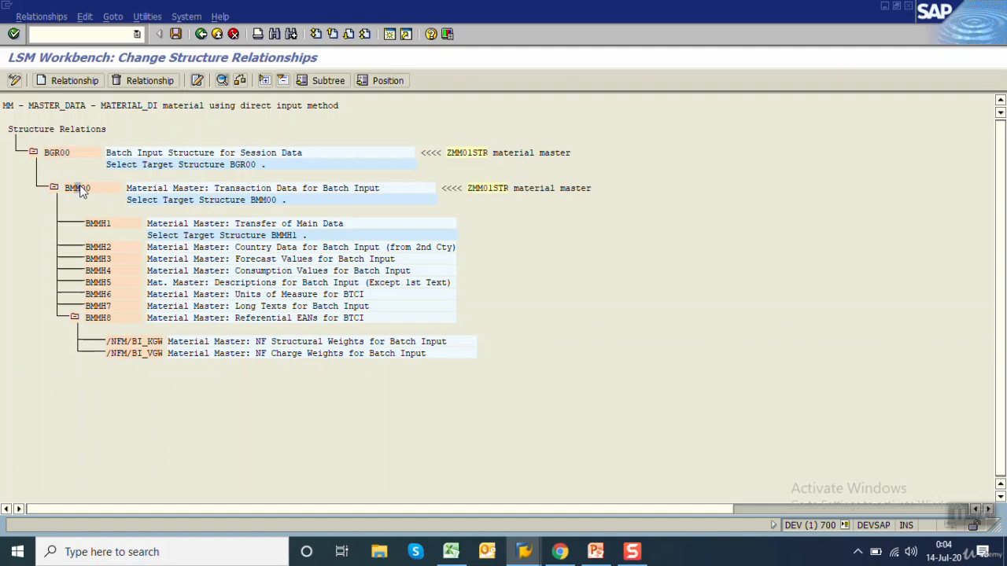
View the dictionary definition of target structure BMM00 and return to the structure relationships
double_click(157, 197)
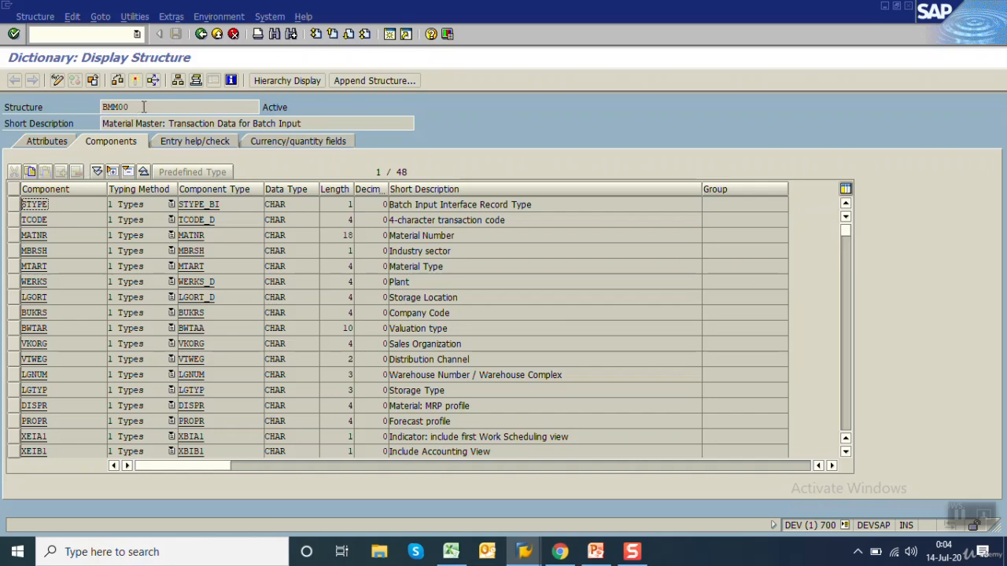
drag(144, 106, 65, 104)
click(200, 36)
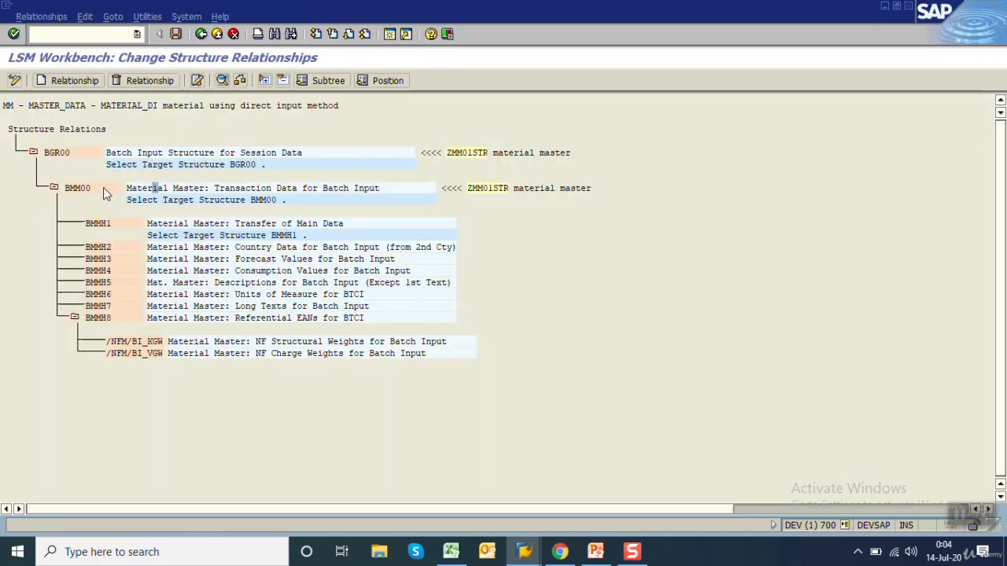
Delete the relationships linking ZMM01STR to BMM00 and BGR00
click(72, 151)
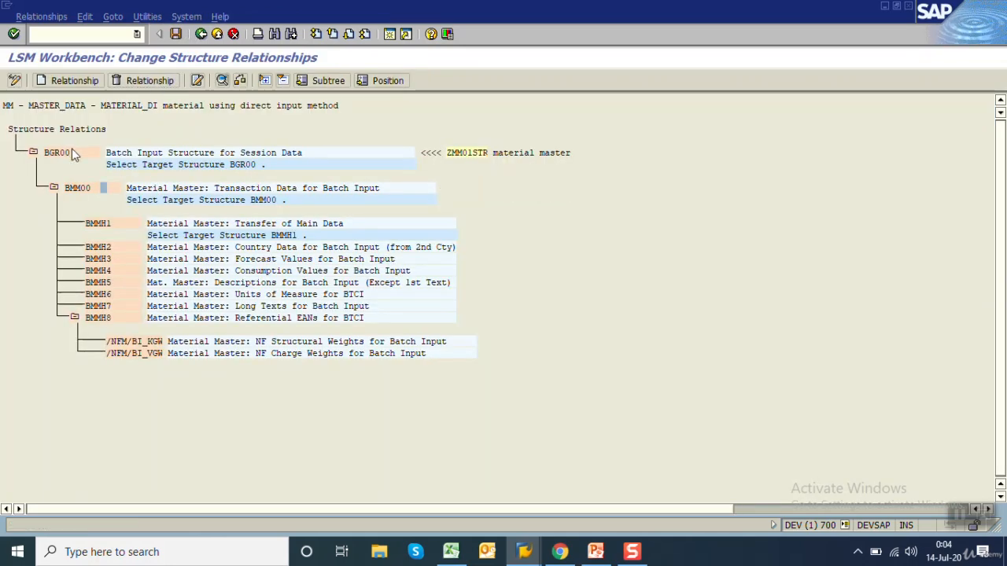
click(140, 81)
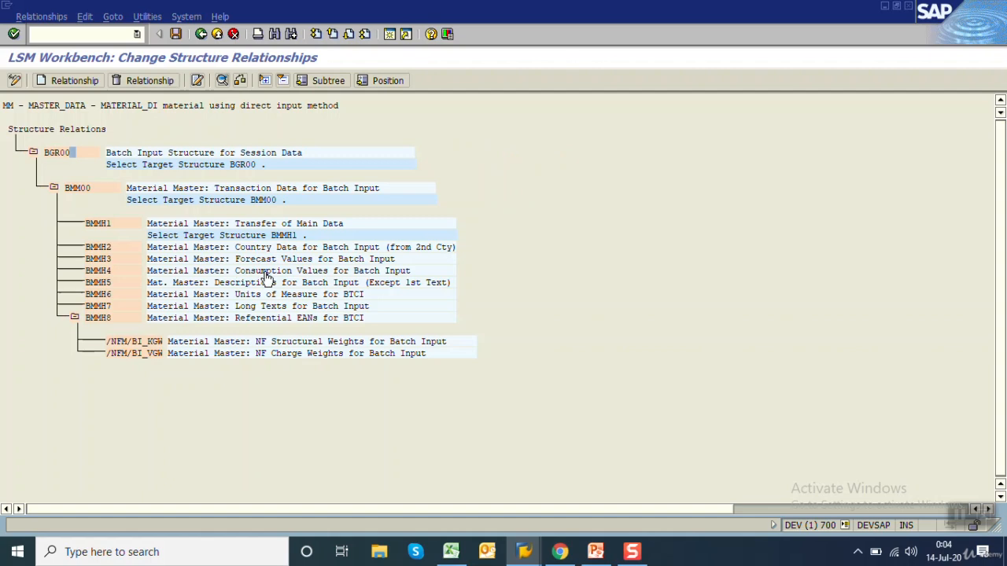
Run transaction mm03 in the other SAP session, check the material's available views, cancel, and return to the LSM Workbench session
mouse_move(525, 548)
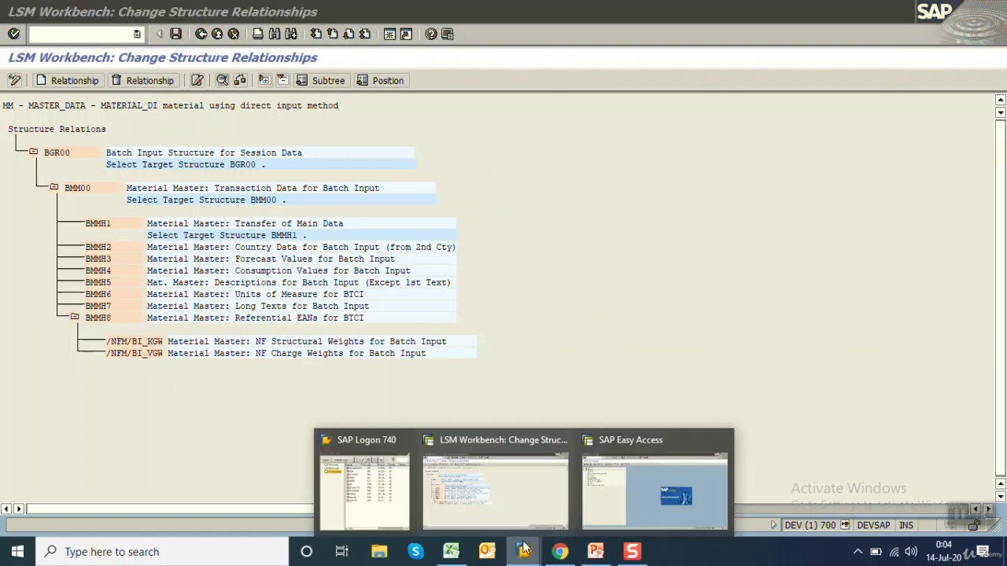
click(631, 498)
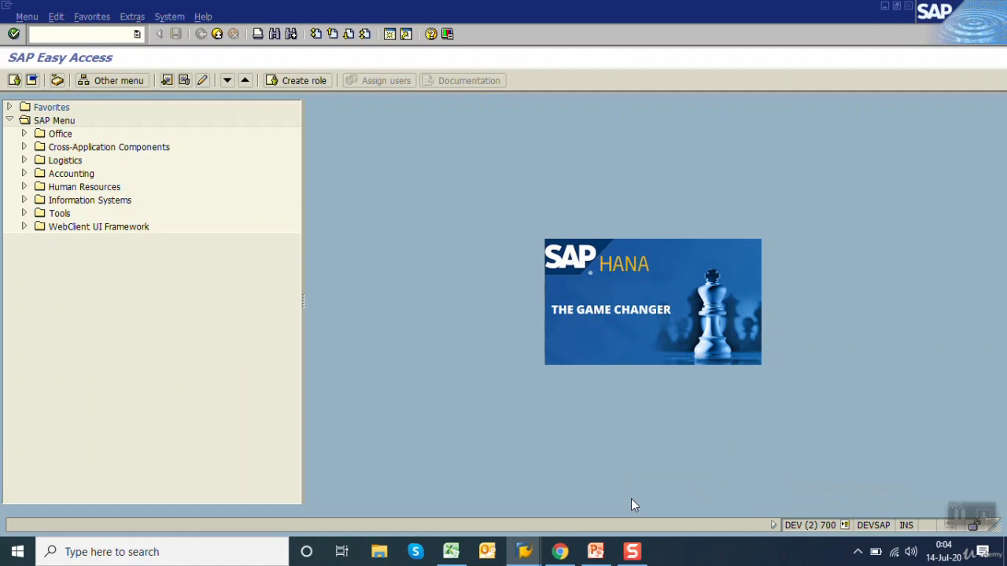
text(mm03)
key(Return)
key(Return)
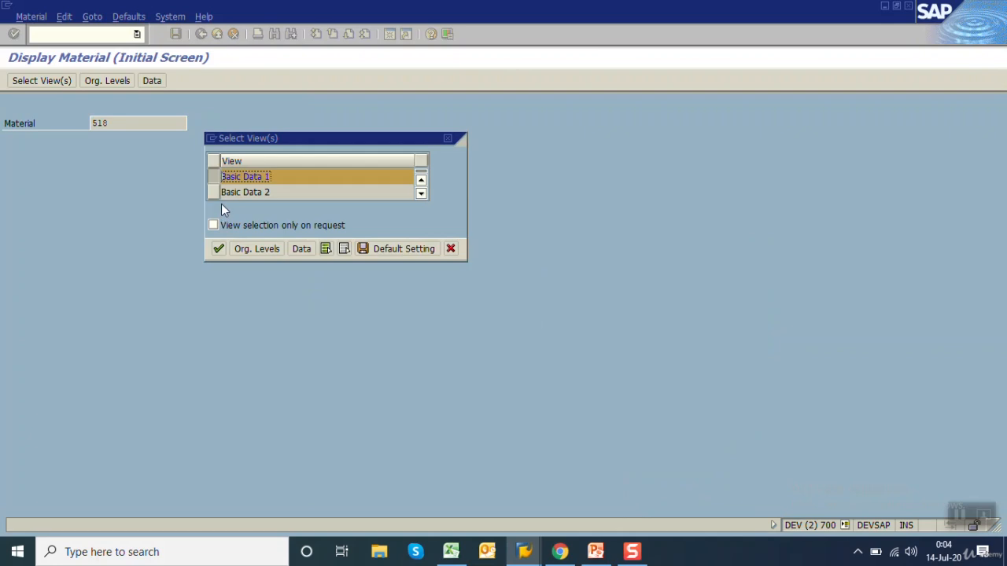
click(449, 249)
mouse_move(534, 561)
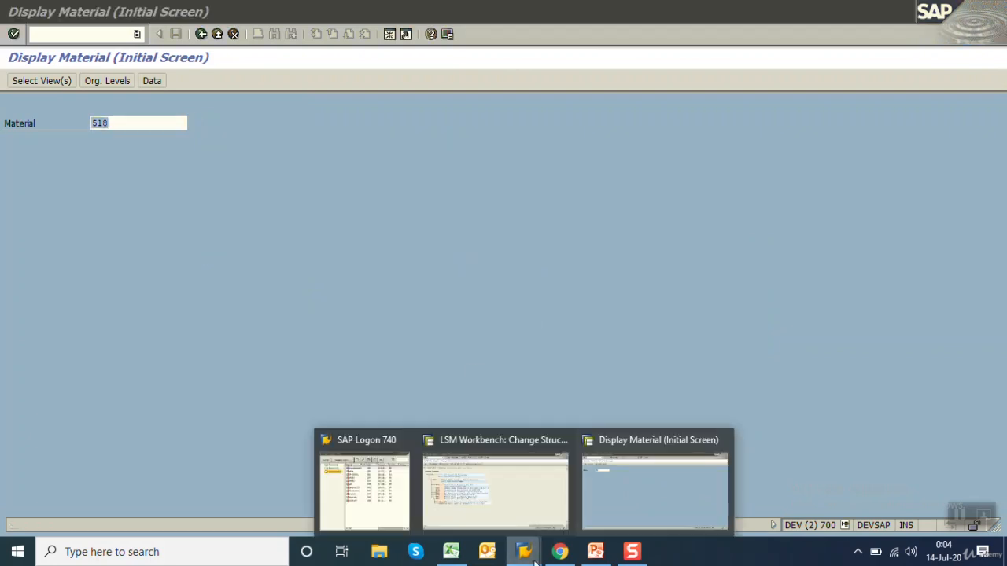
click(490, 443)
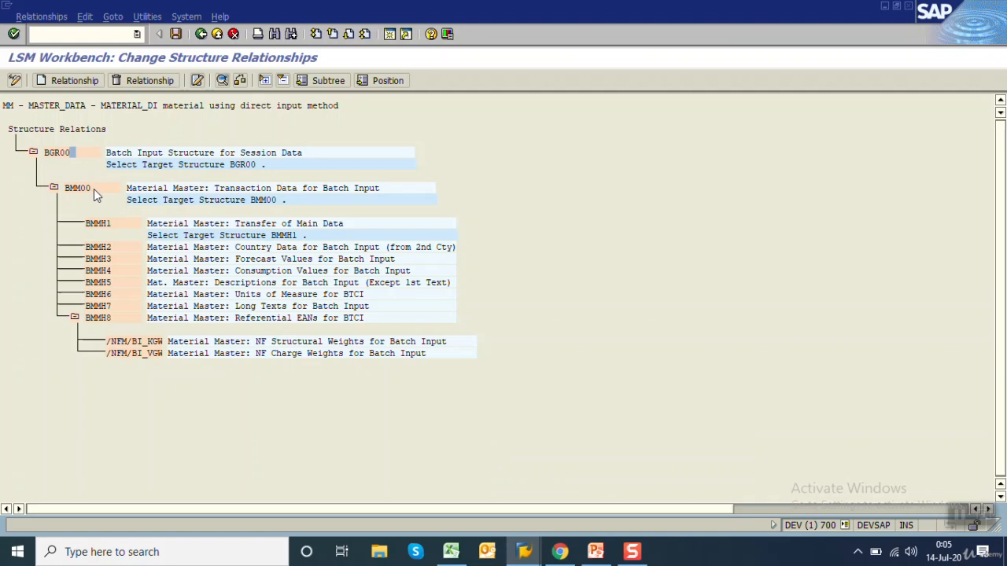
Relate source structure ZMM01STR to target structures BGR00, BMM00 and BMMH1, save, and return to the process step list
click(70, 78)
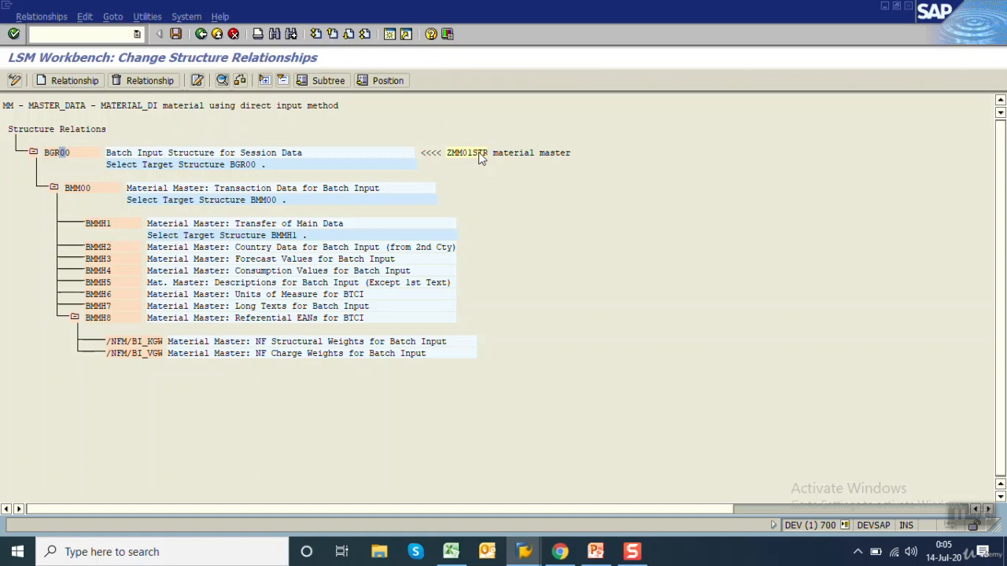
double_click(87, 190)
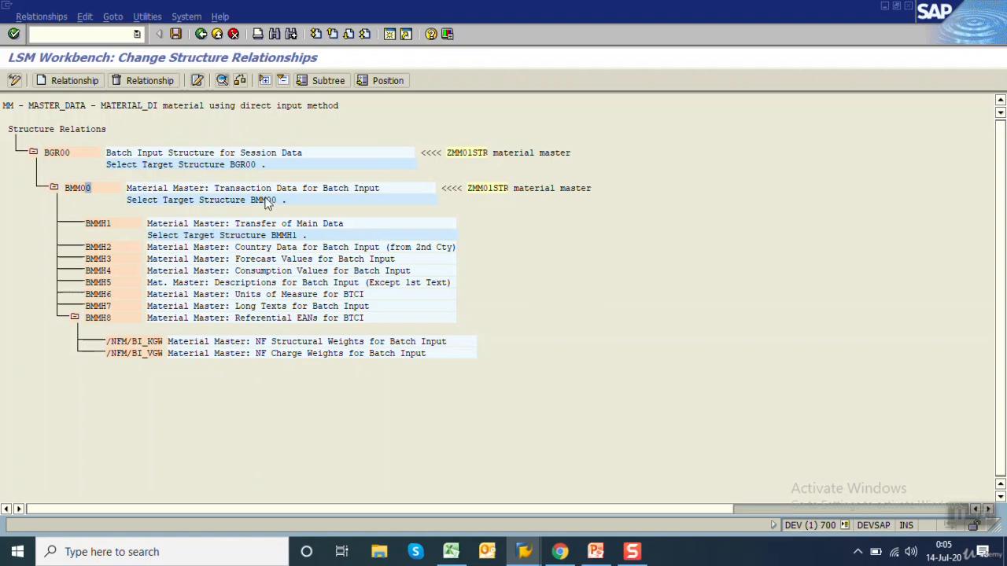
click(176, 34)
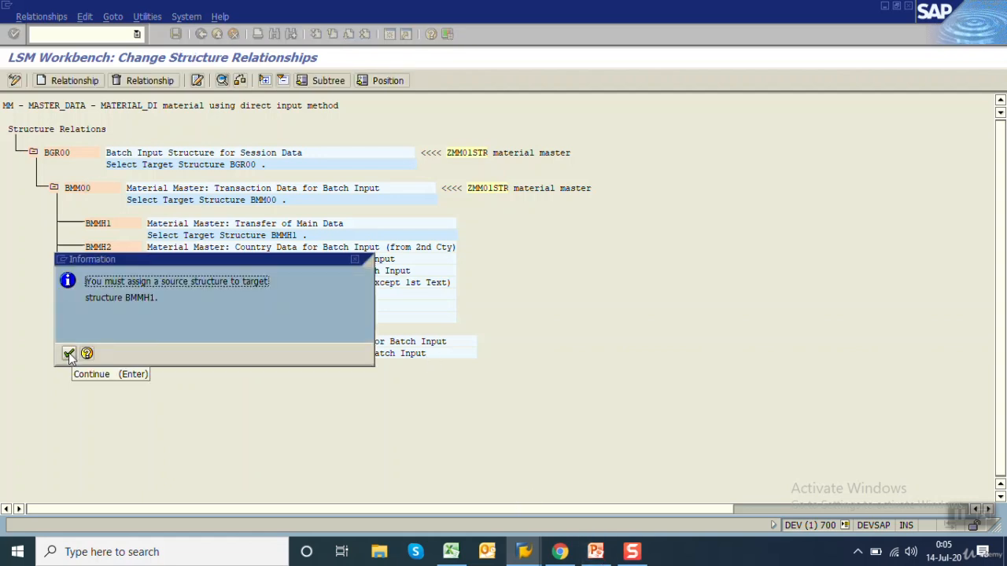
click(68, 354)
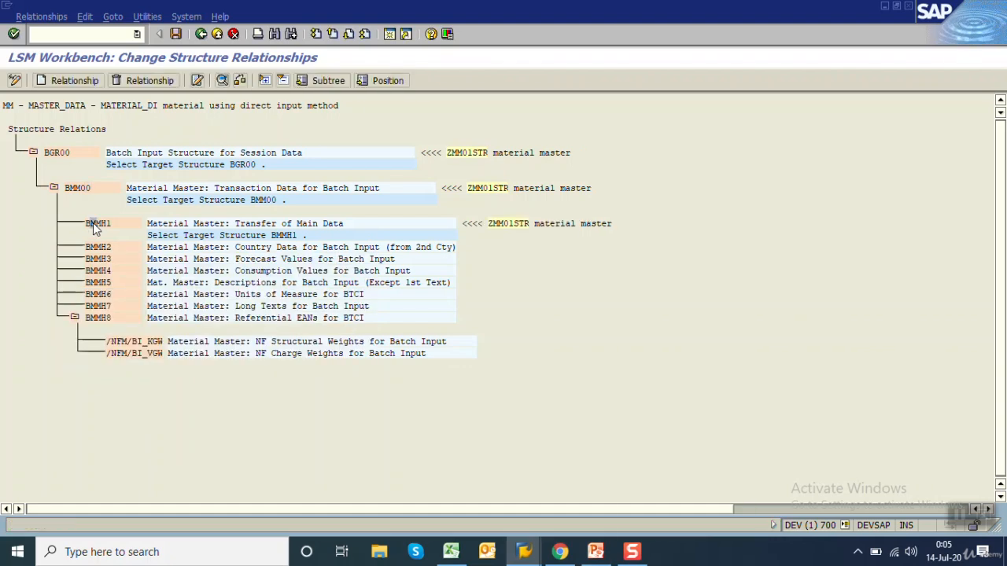
click(176, 33)
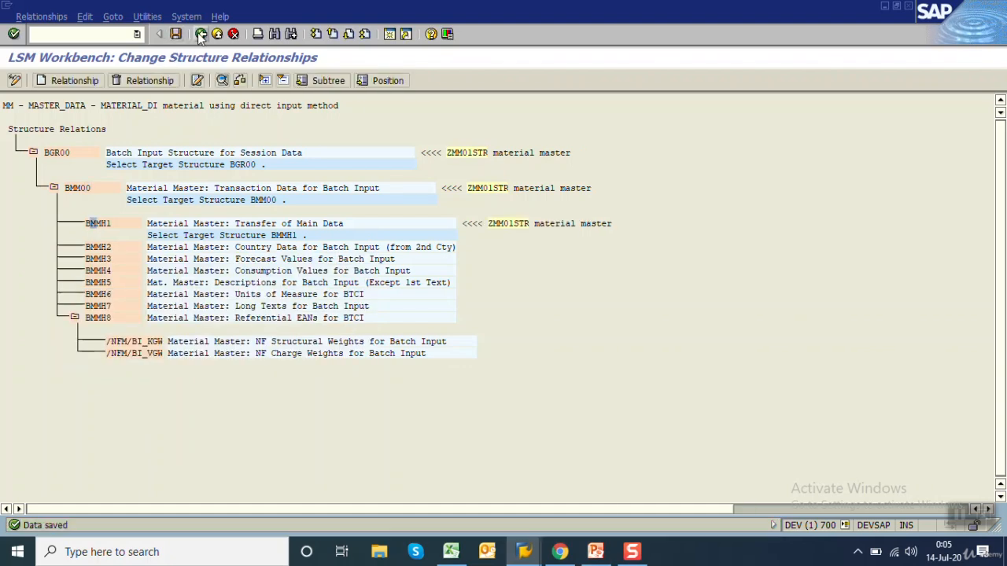
click(201, 35)
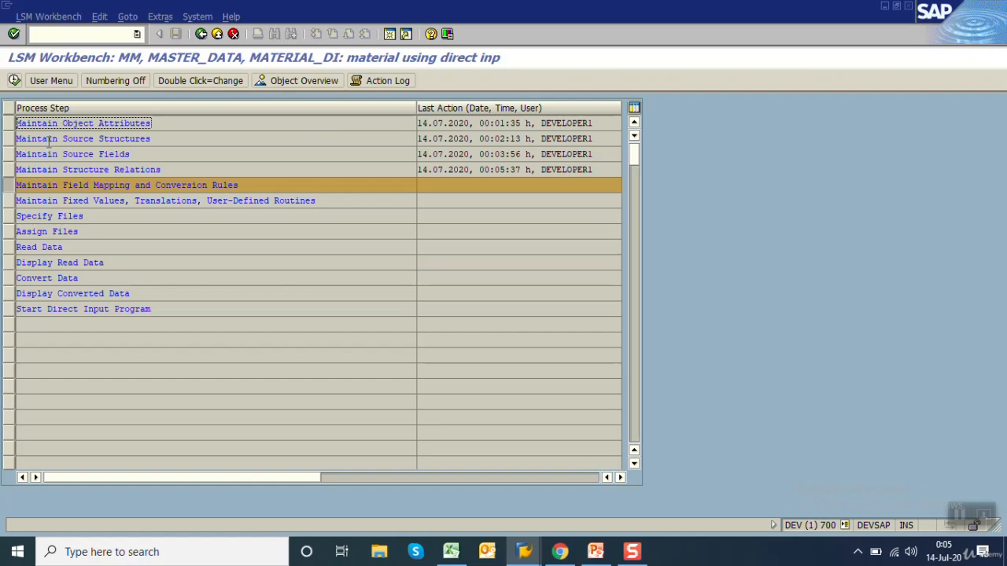
Open Maintain Field Mapping and Conversion Rules and give BMM00 field TCODE a Constant rule with value MM01
click(14, 81)
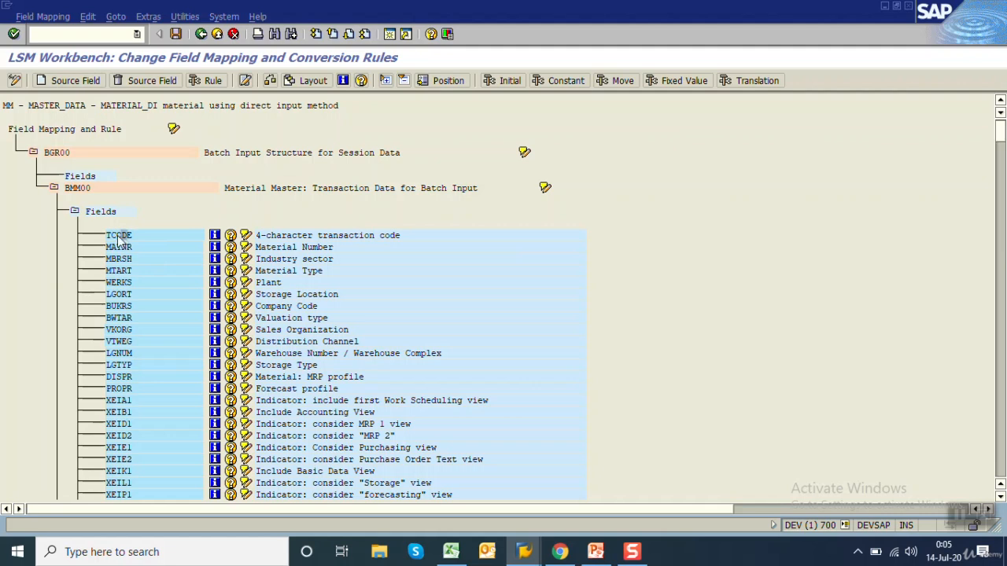
click(203, 80)
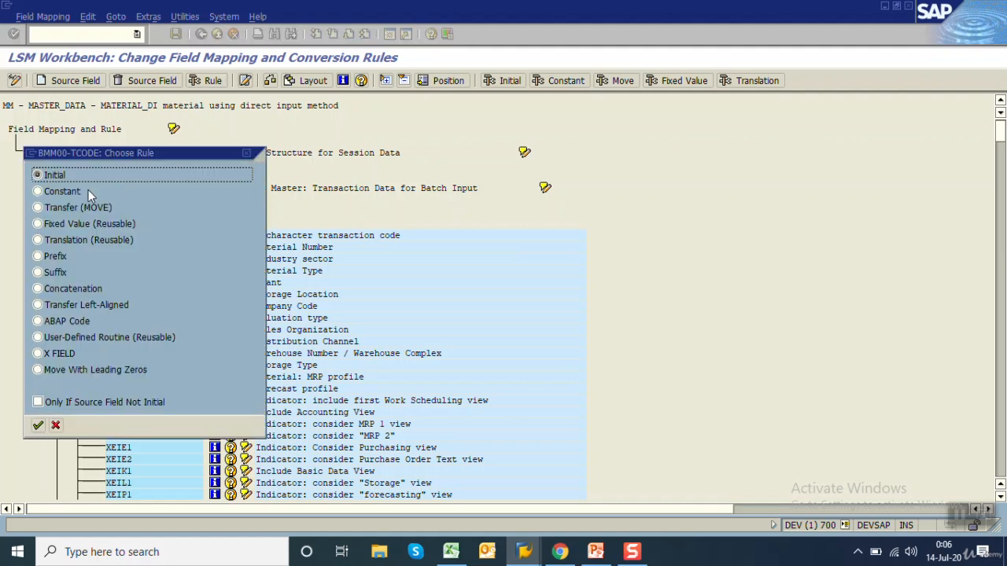
click(58, 193)
click(37, 425)
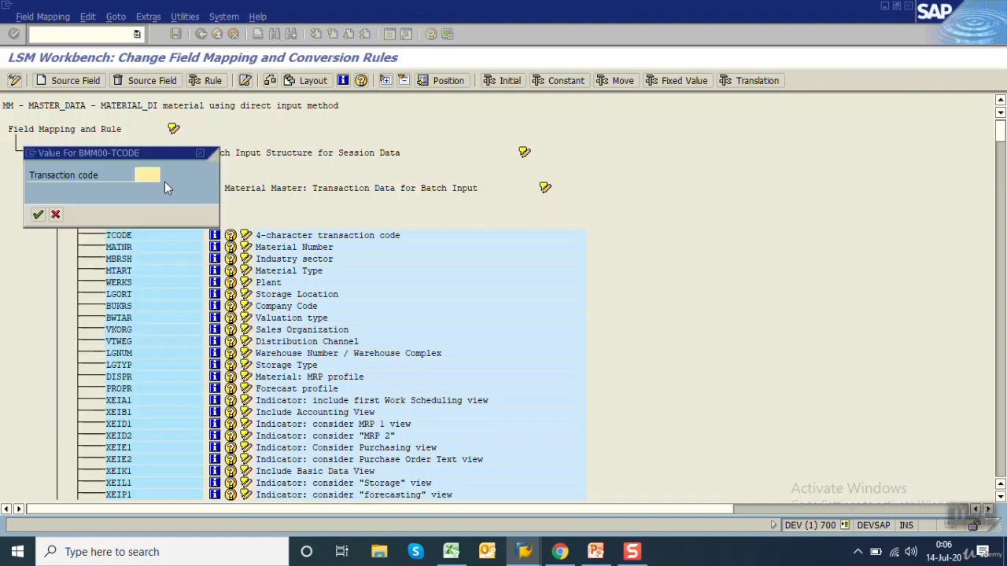
text(MM01)
click(38, 213)
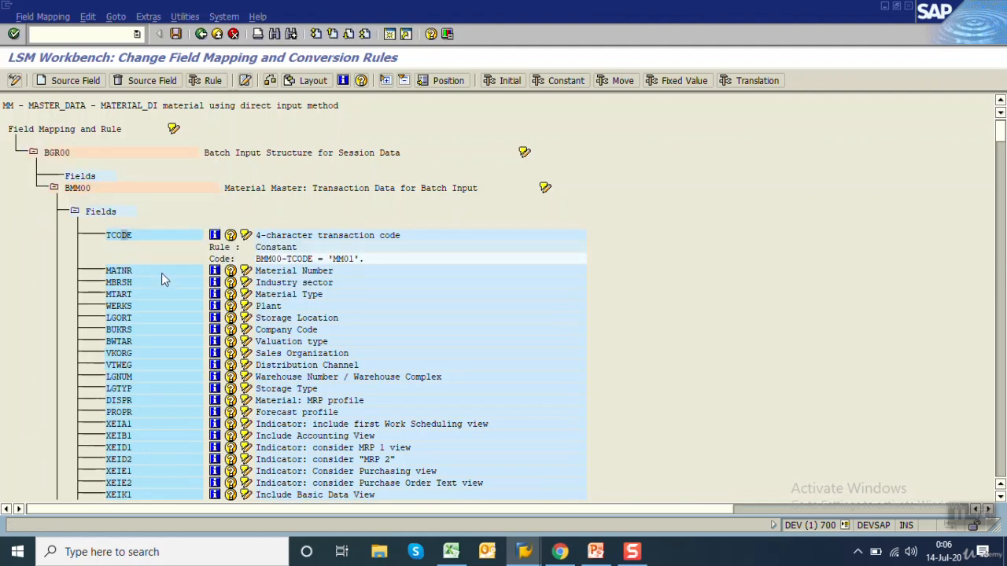
Assign source field ZMM01STR-MBRSH to the industry sector target field MBRSH in BMM00
click(161, 269)
click(67, 81)
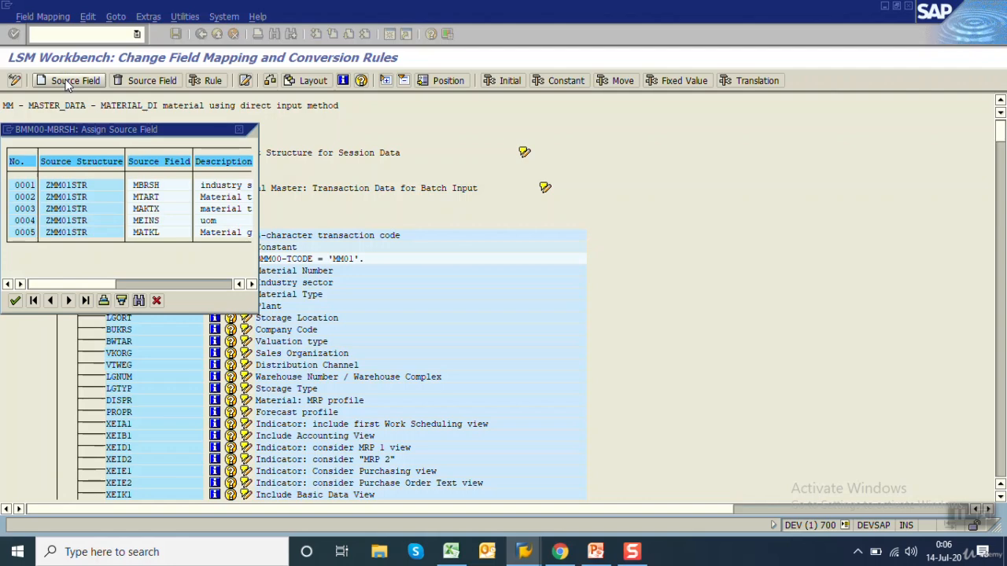
double_click(142, 187)
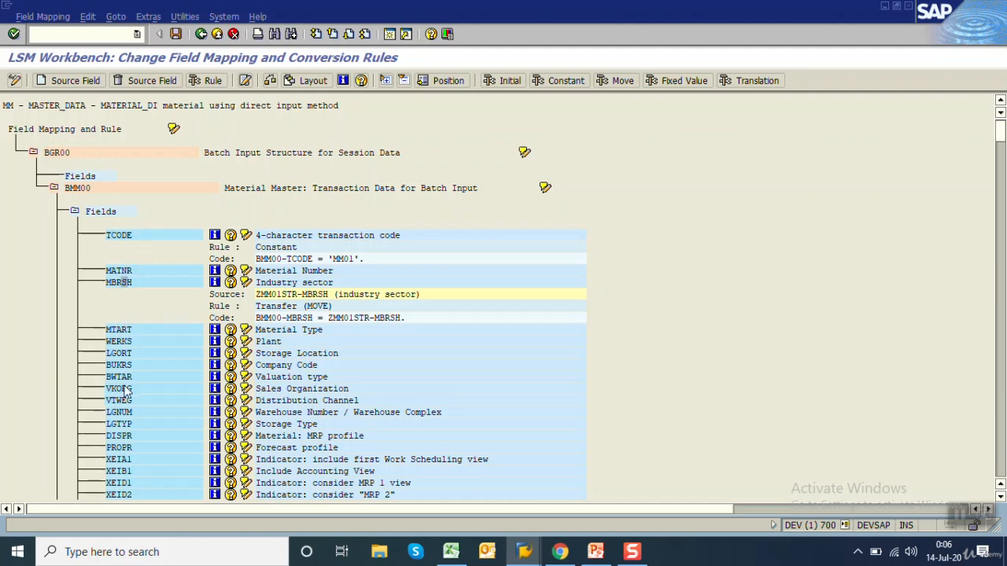
Run auto-field mapping from the cursor position with same-name matching and confirmation, accepting the MTART, MEINS, MAKTX and MATKL proposals
click(162, 17)
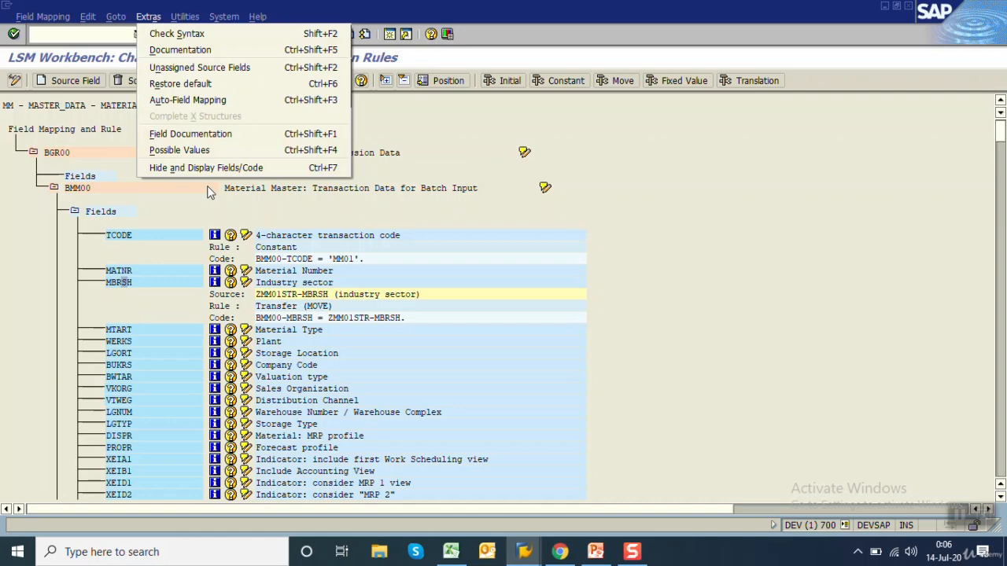
click(187, 100)
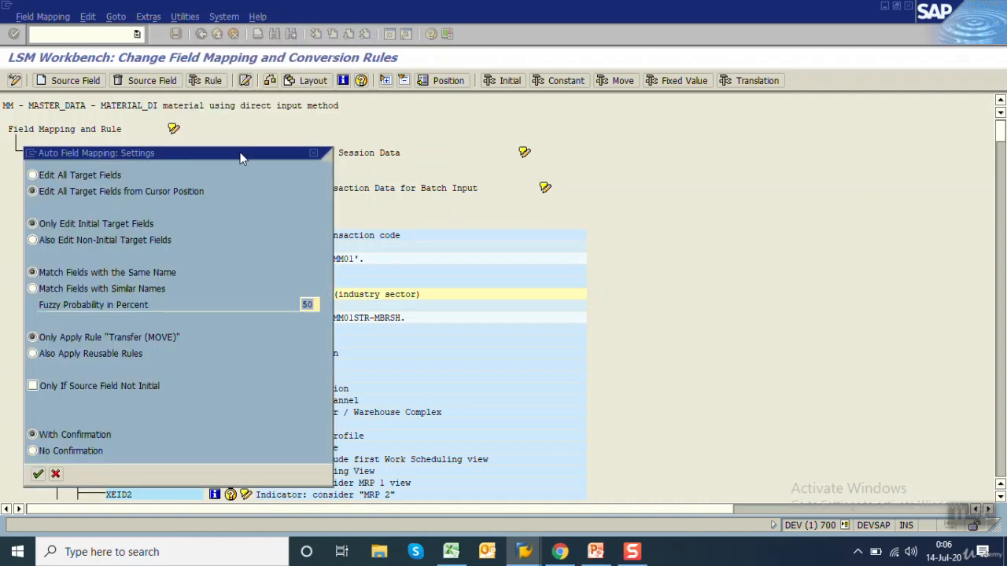
drag(241, 153, 562, 69)
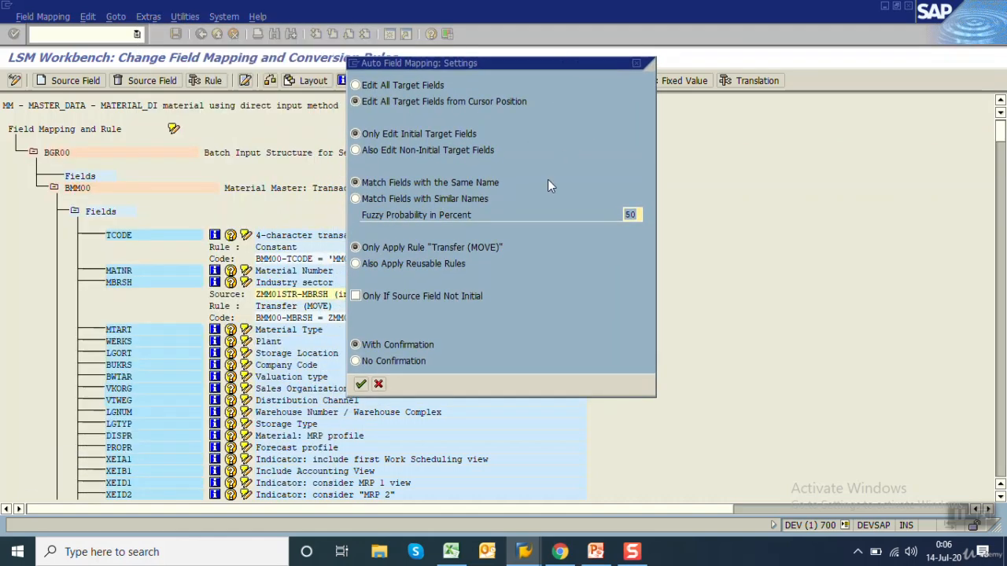
key(Return)
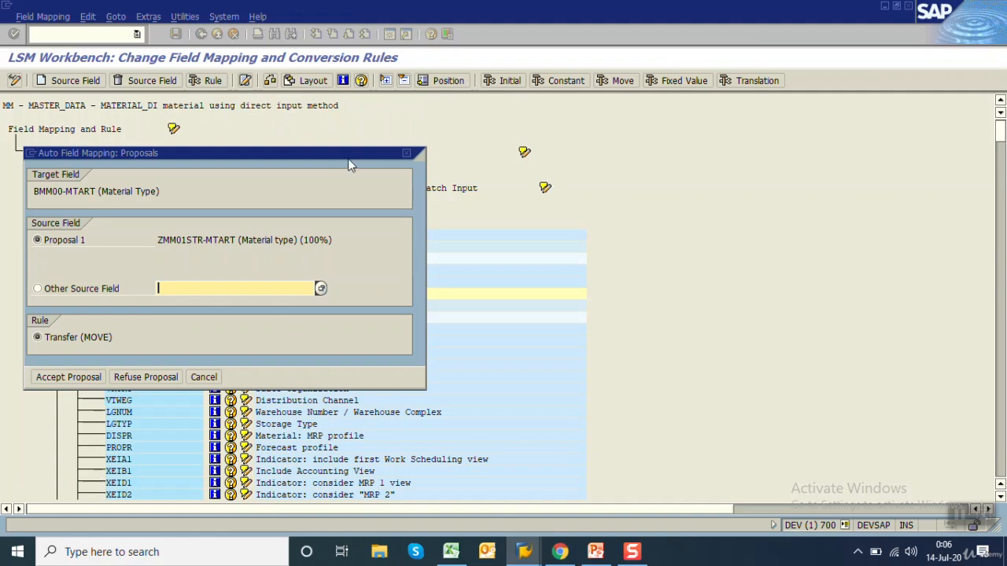
drag(326, 152, 746, 75)
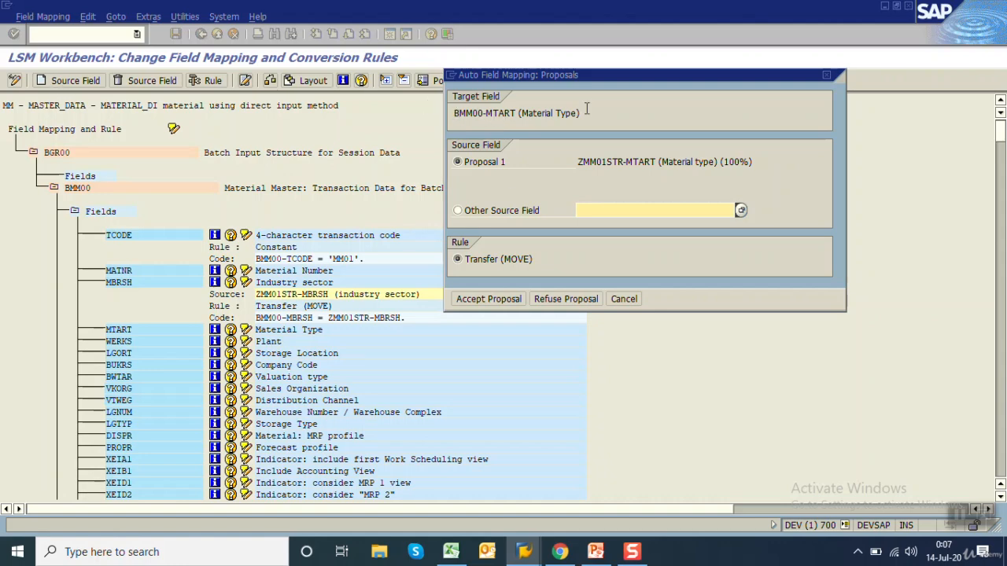
click(477, 306)
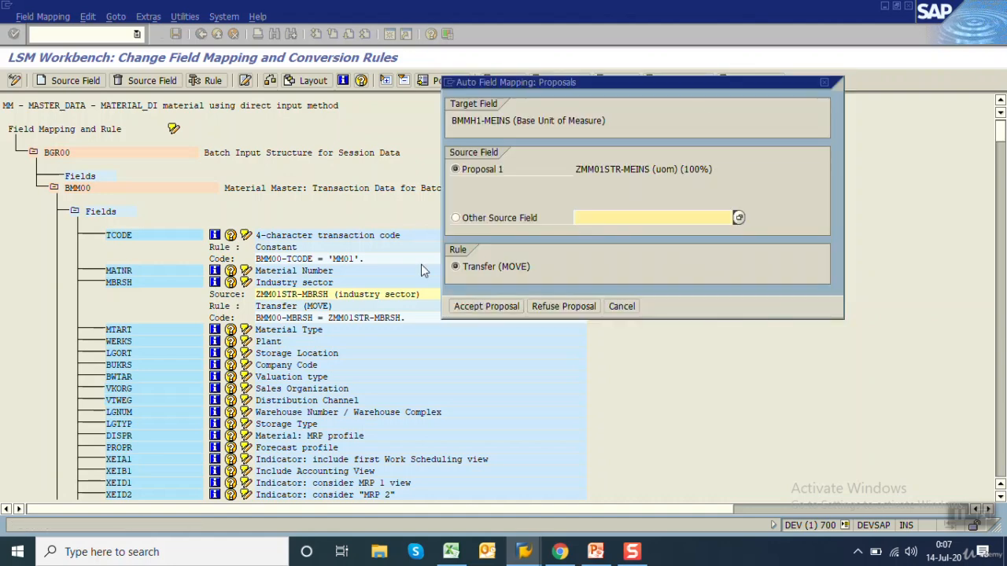
click(478, 308)
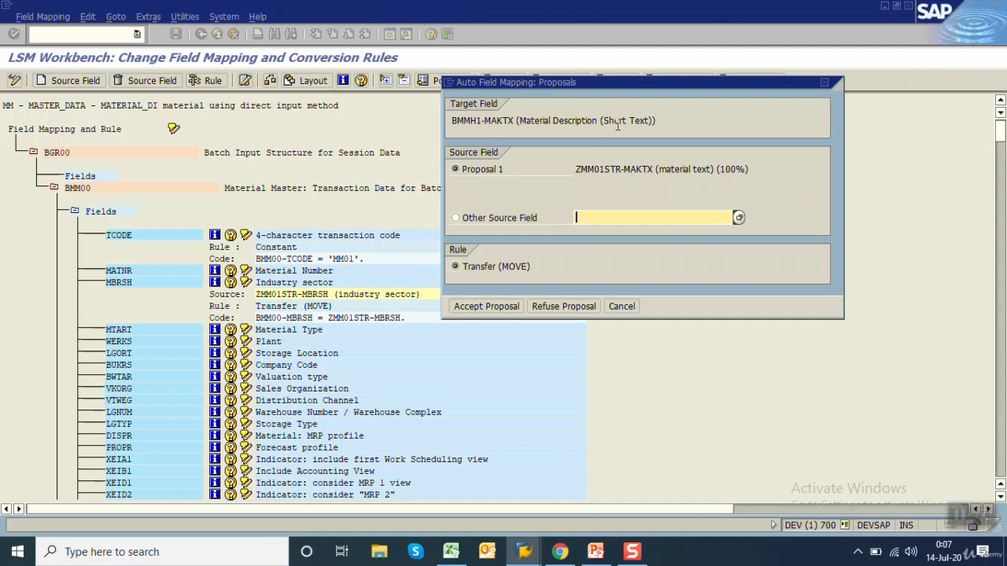
click(483, 307)
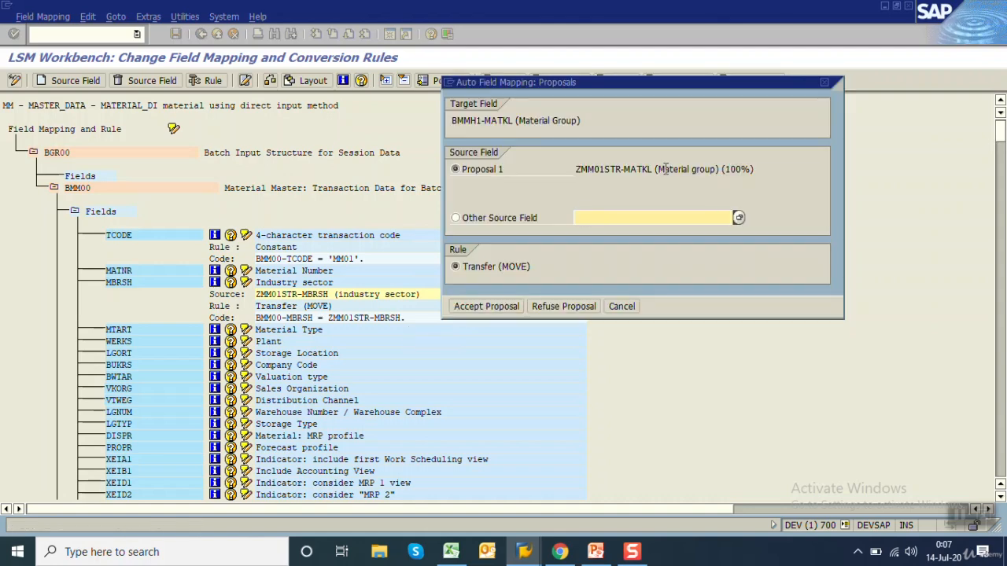
click(487, 306)
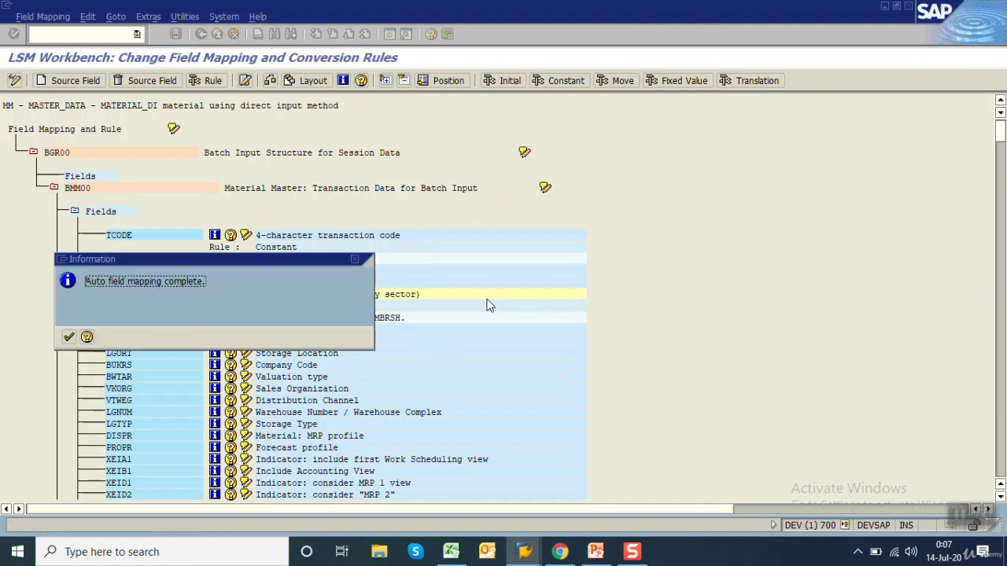
click(69, 337)
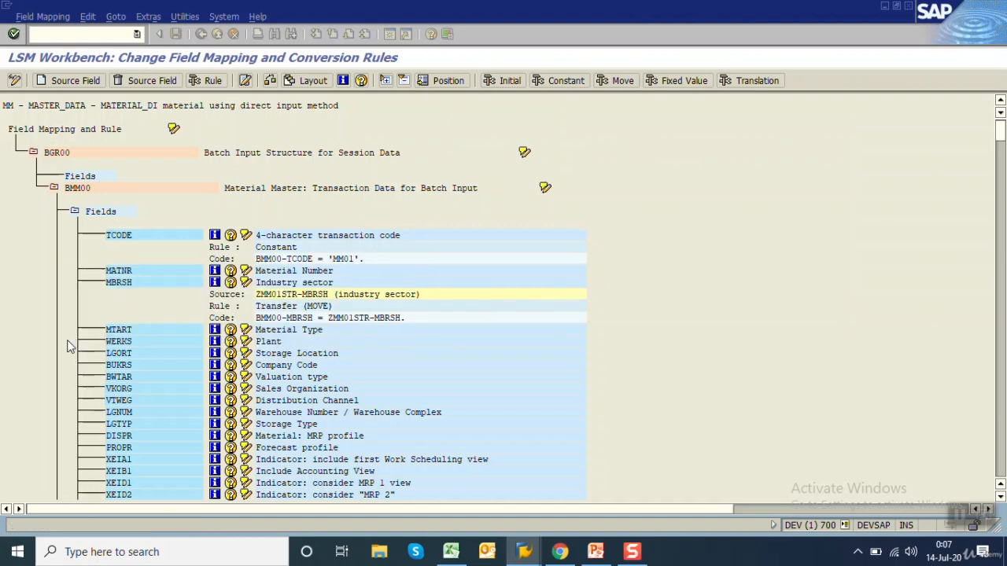
Save the field mapping and conversion rules and return to the process step list
click(130, 271)
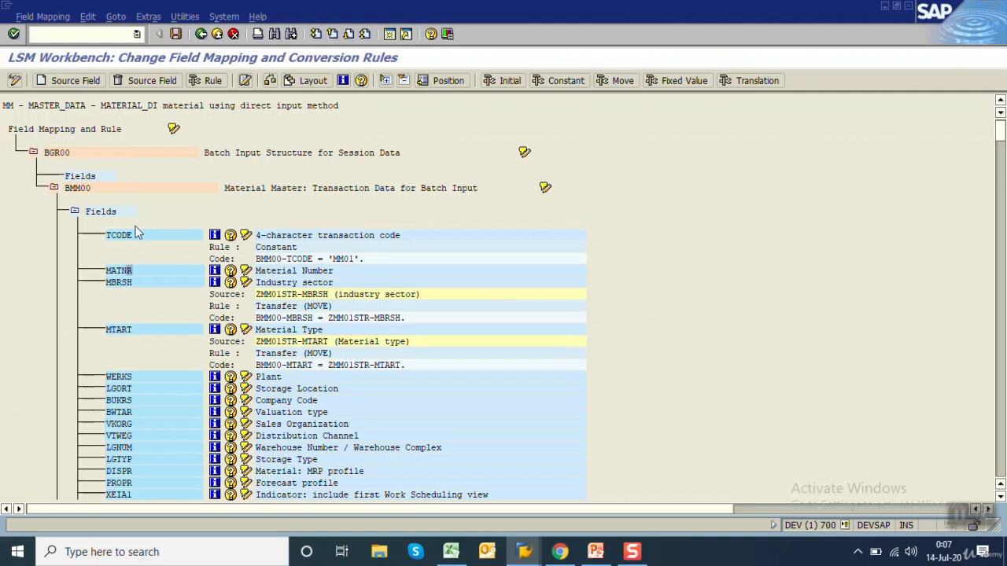
click(147, 17)
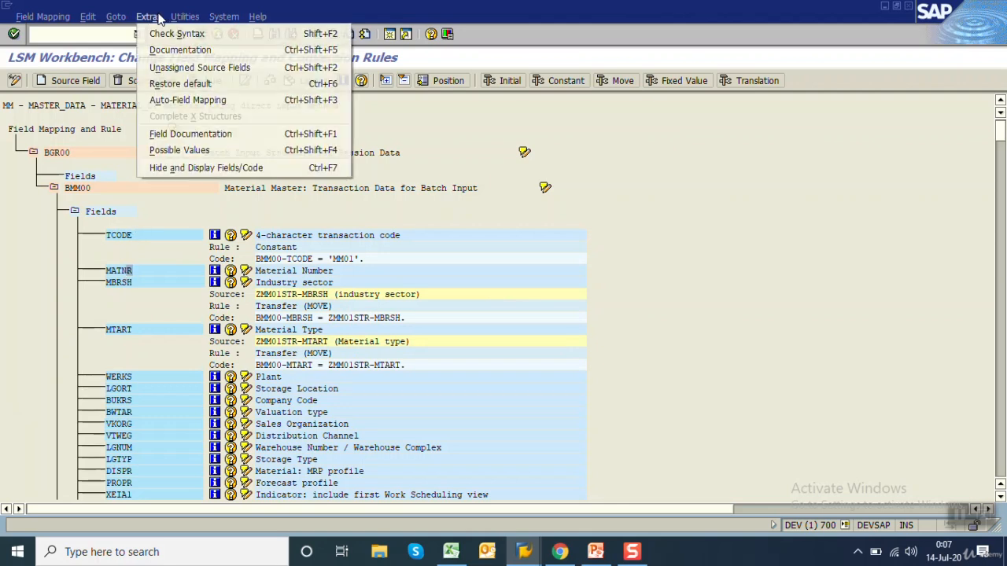
click(429, 210)
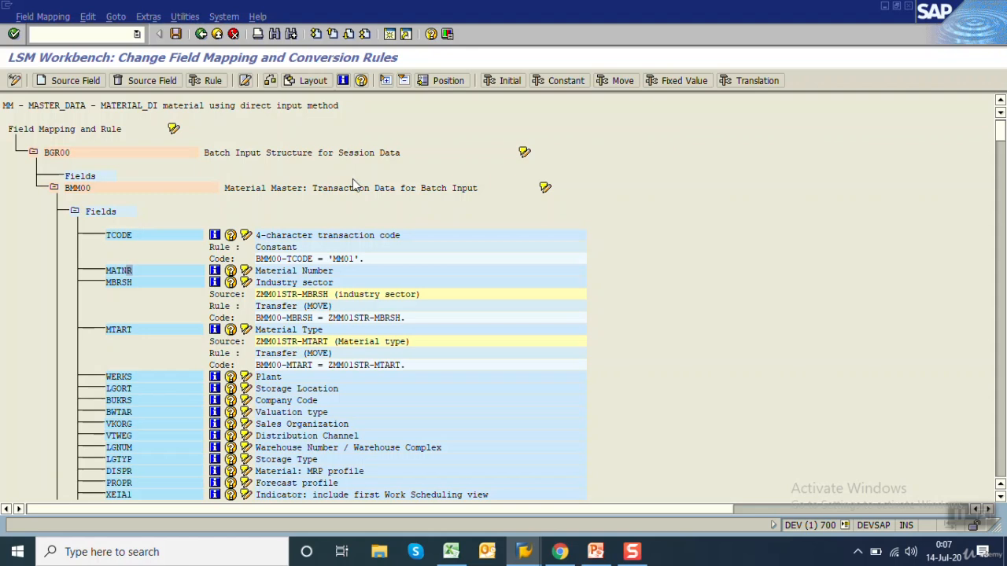
click(177, 34)
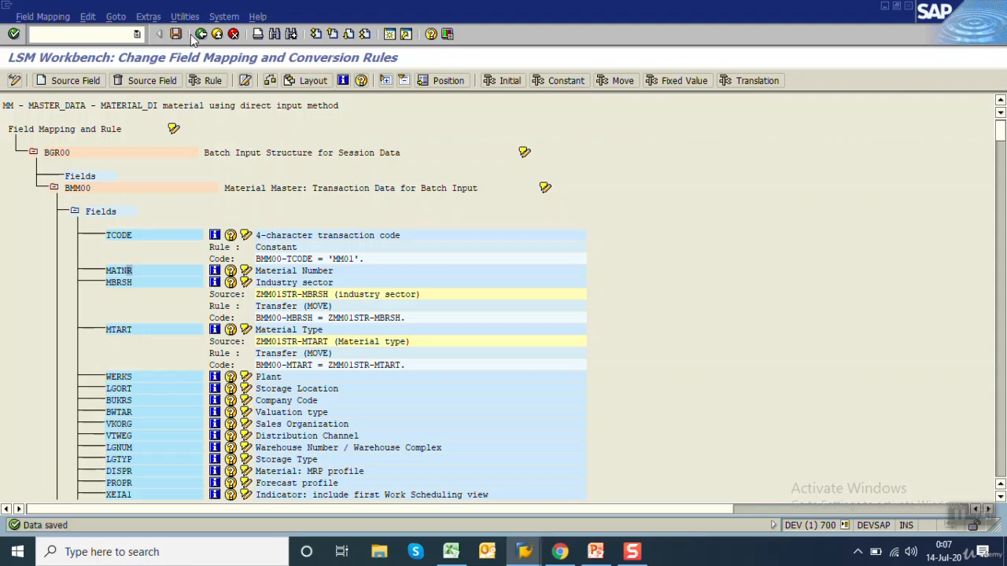
click(200, 35)
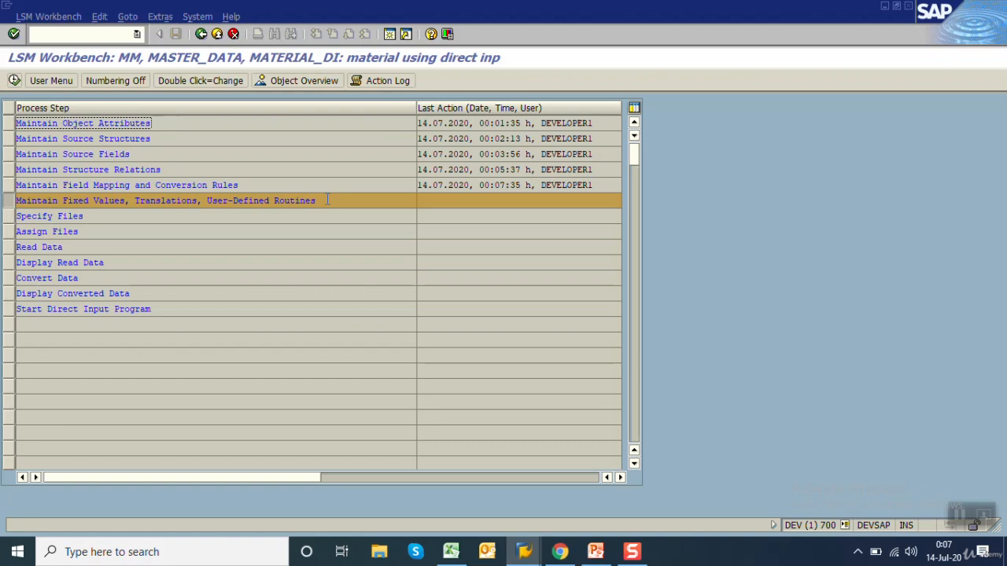
Skip the fixed values, translations and user-defined routines step and select Specify Files
drag(327, 200, 17, 200)
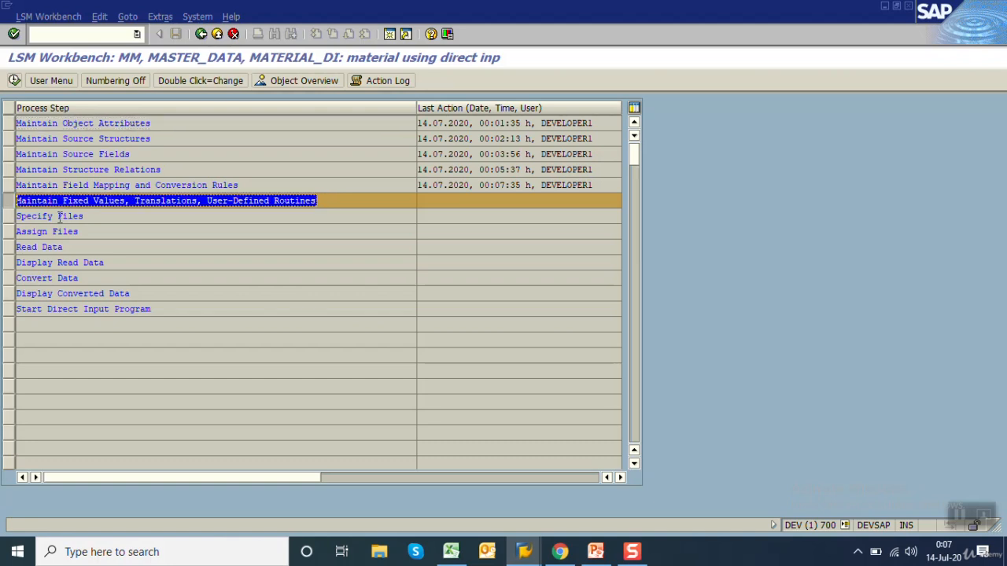
key(ctrl+c)
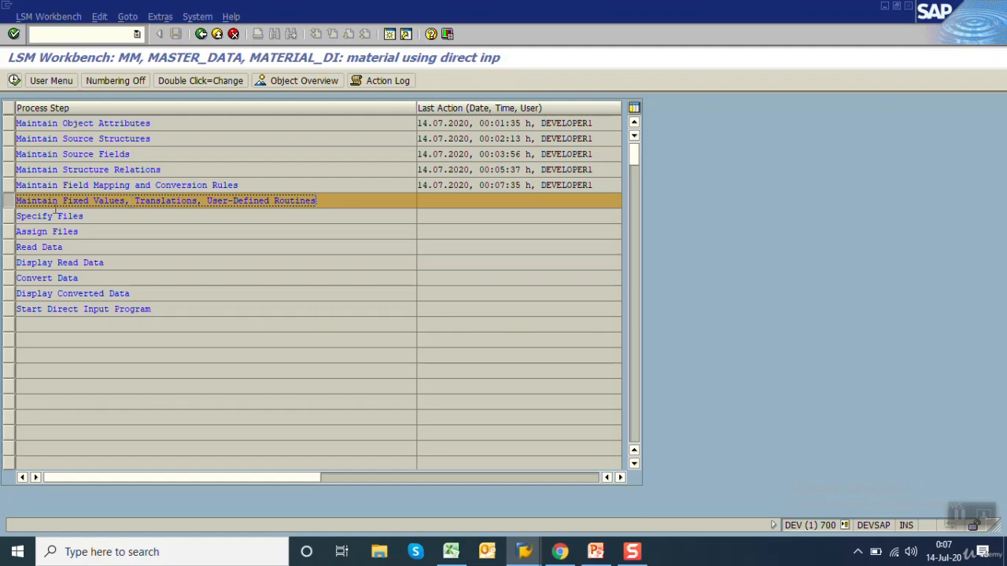
click(8, 220)
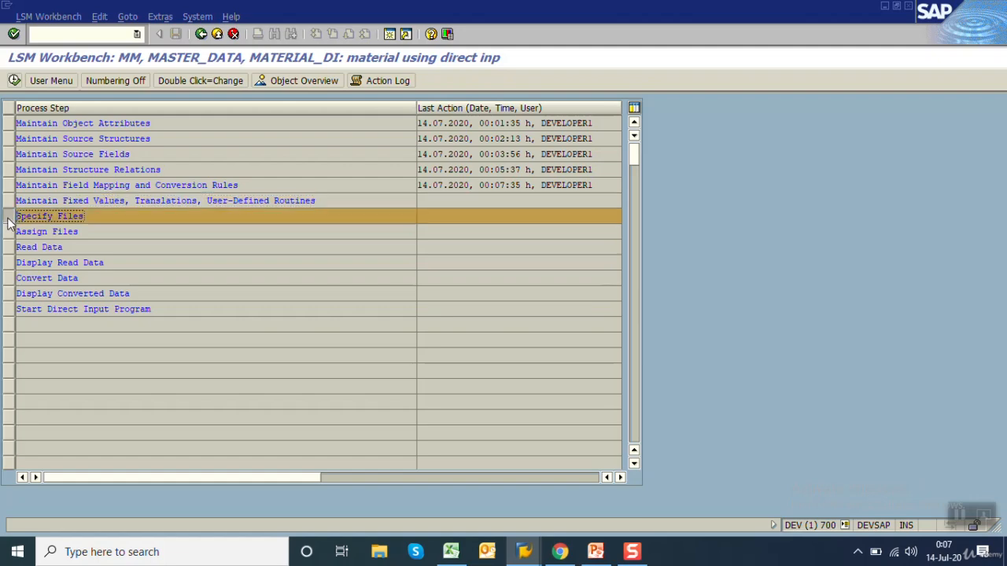
Switch to Excel and copy the field names in B2:B6 of Sheet4, transposed into a header row starting at H2
click(450, 551)
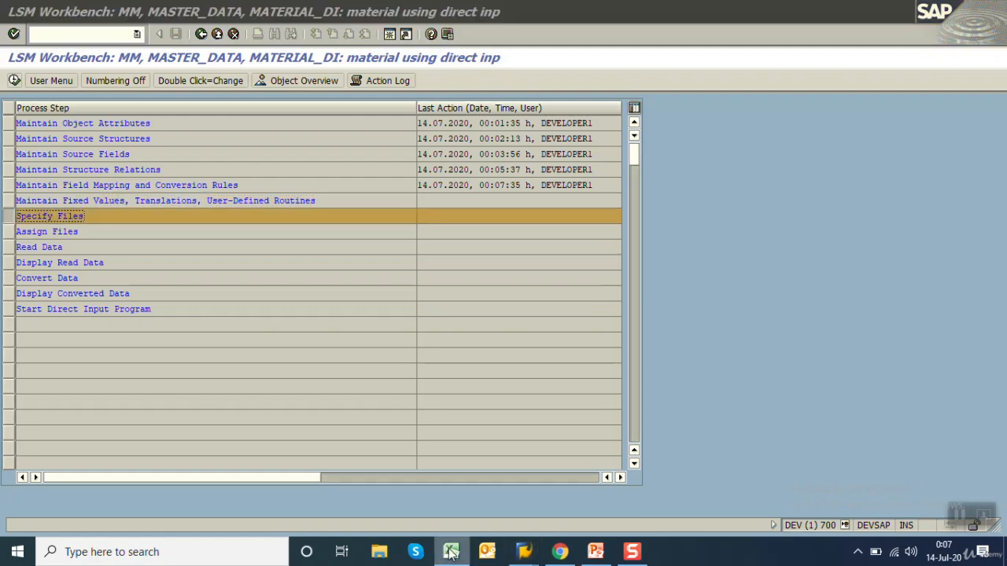
click(264, 328)
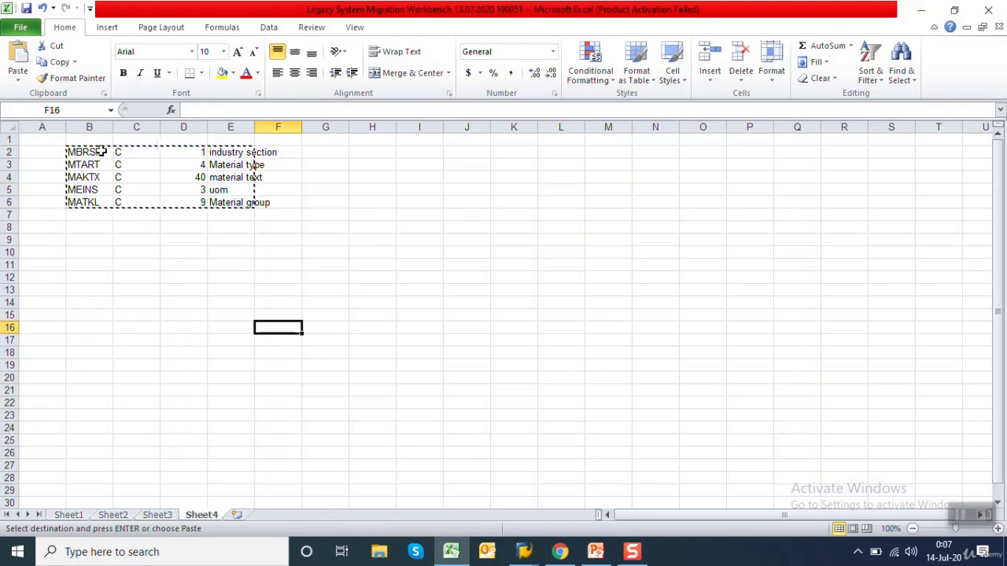
drag(98, 151, 104, 198)
key(ctrl+c)
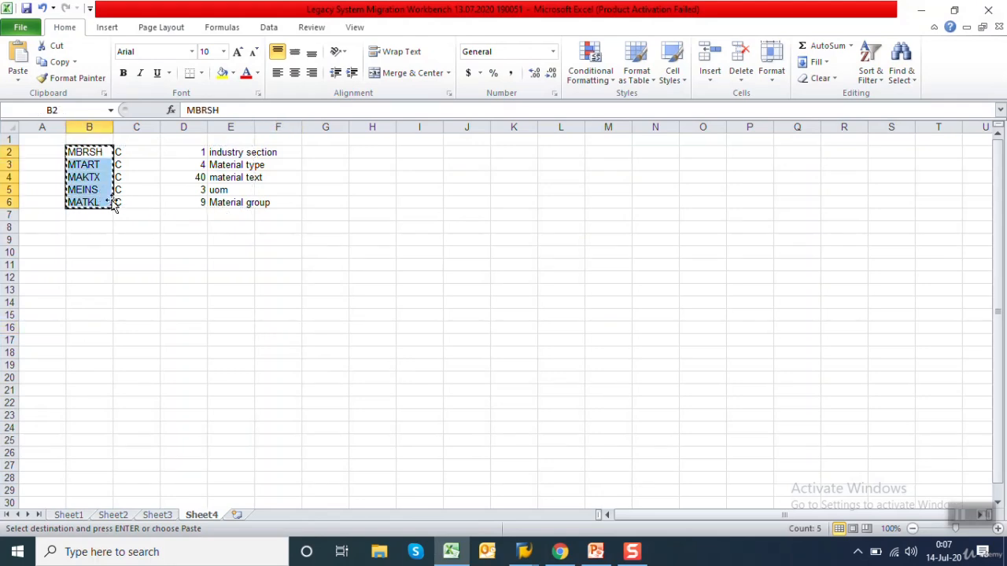
right_click(361, 154)
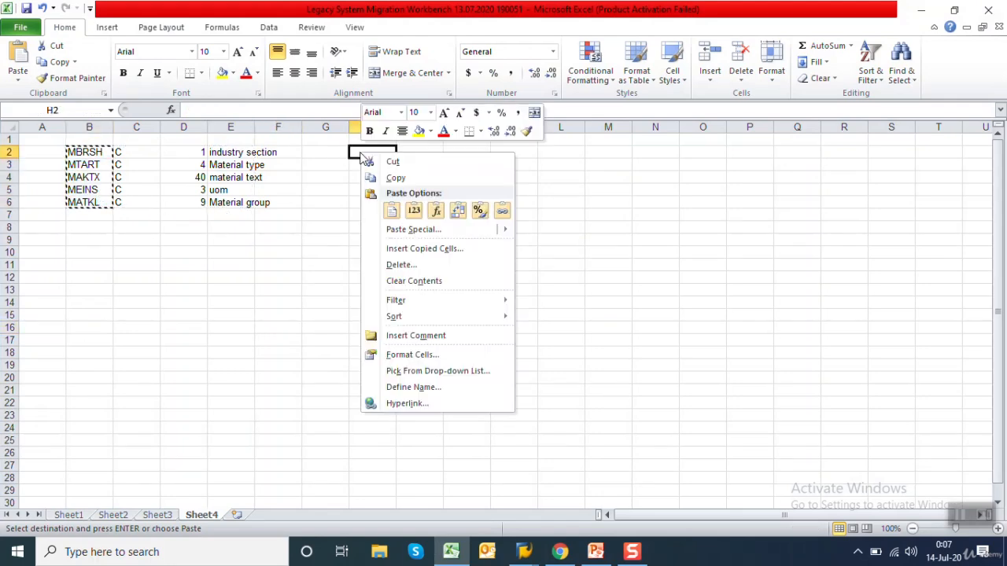
click(457, 211)
click(368, 177)
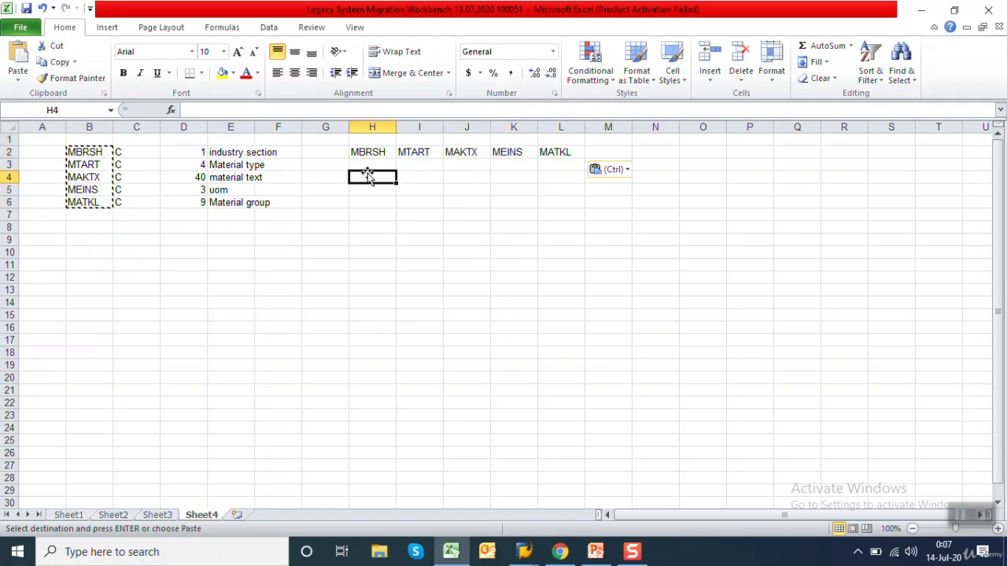
click(381, 163)
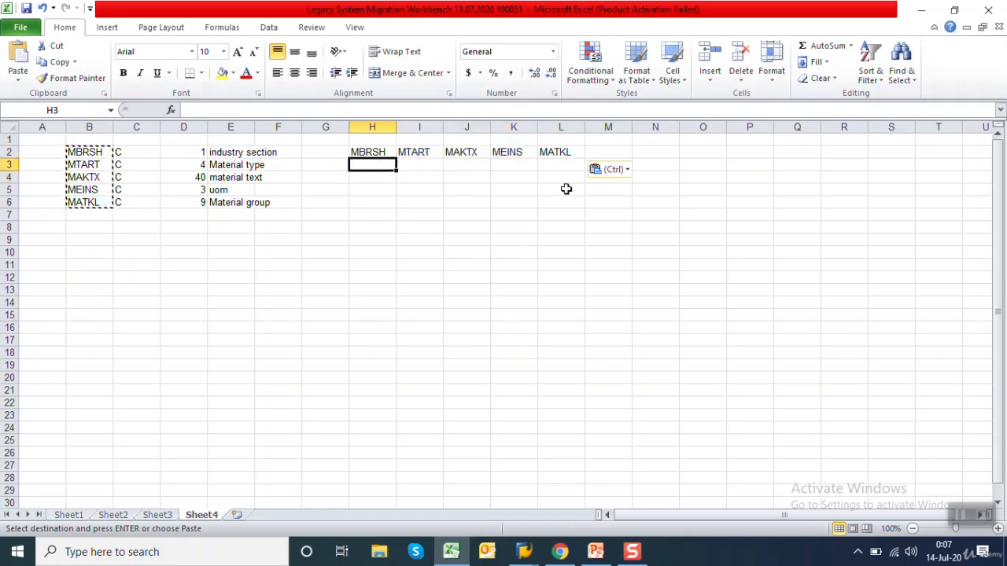
Enter A under MBRSH in H3, and switch to SAP to check material 518's basic data and industry sector information
text(A)
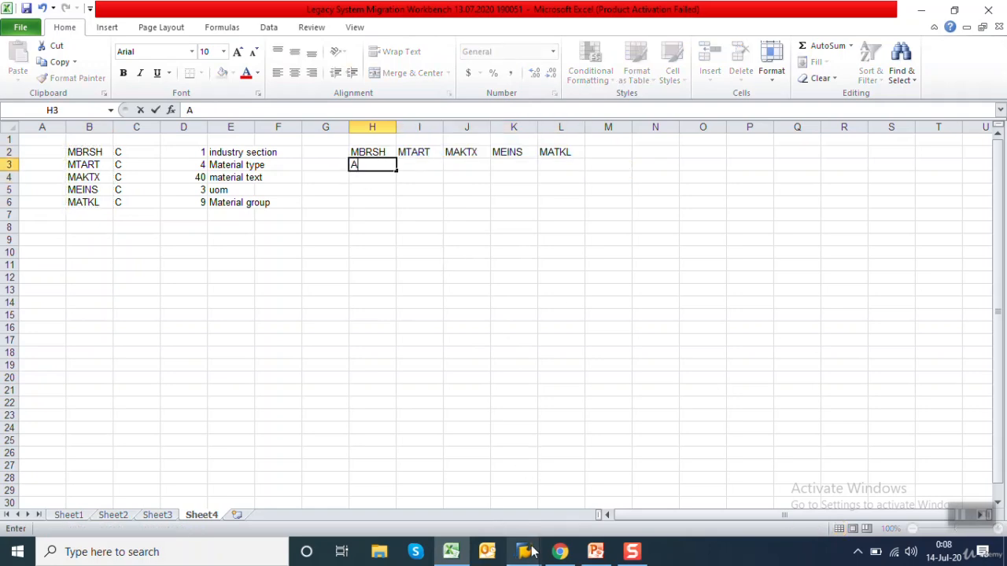
mouse_move(529, 553)
click(612, 523)
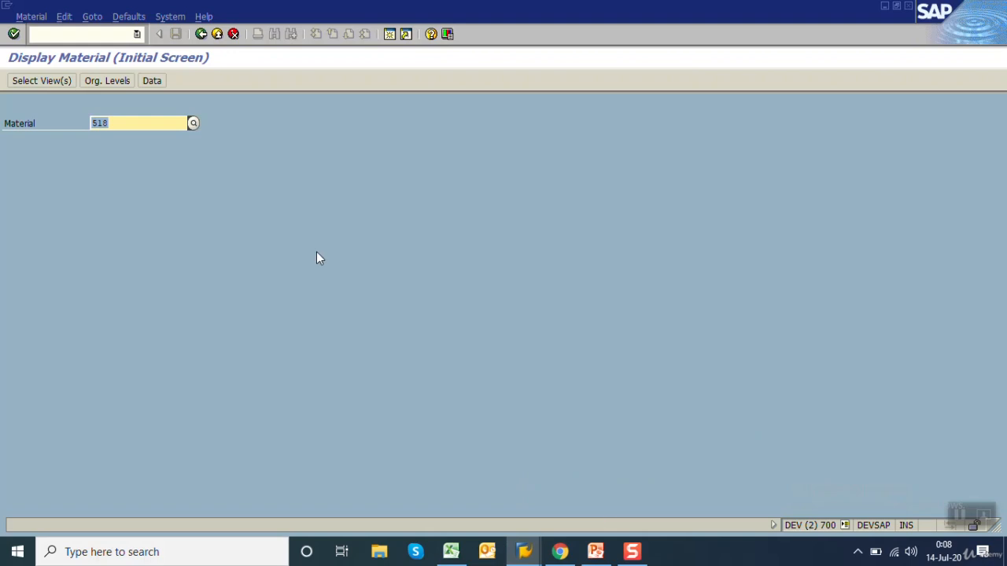
key(Return)
key(Return)
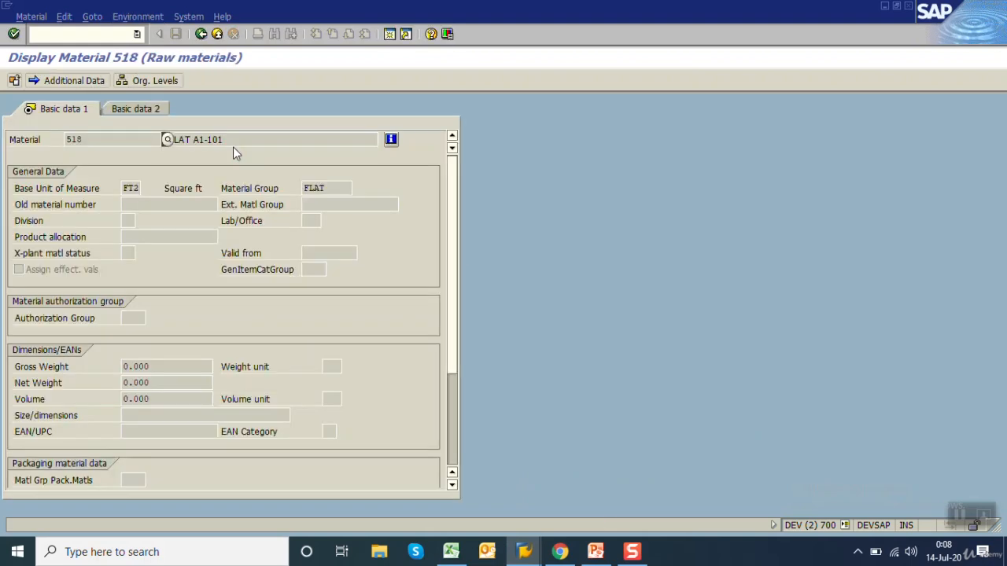
click(391, 140)
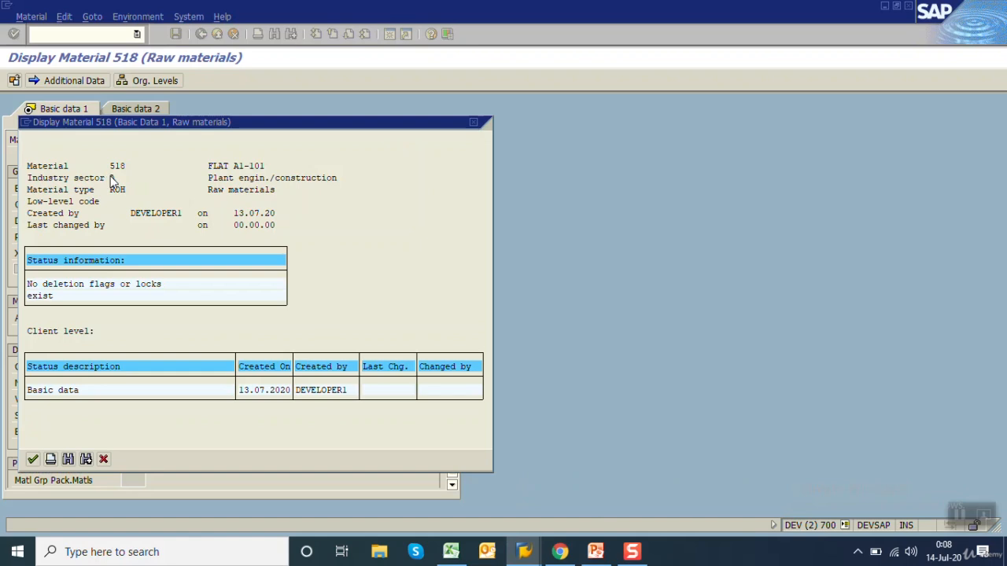
click(112, 177)
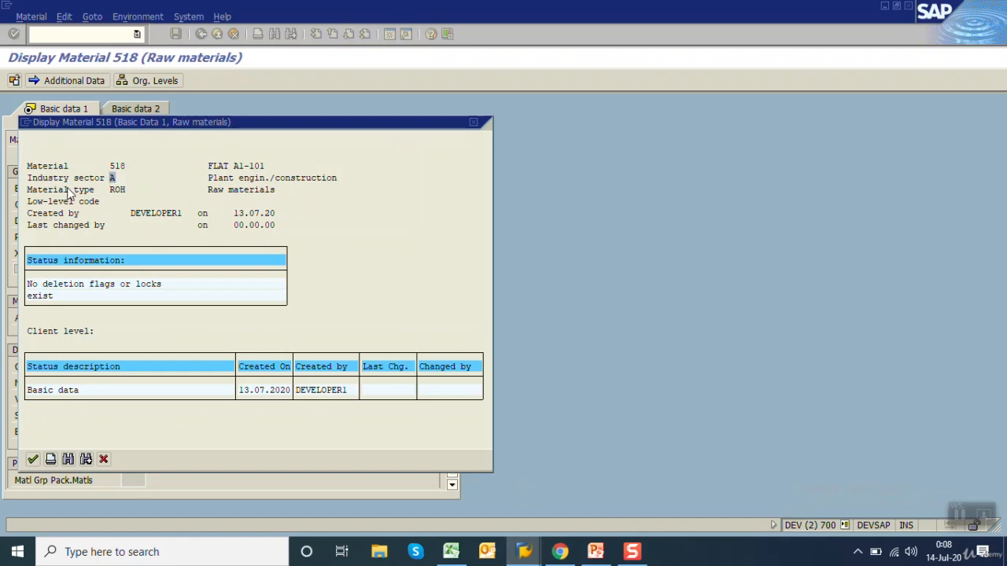
click(103, 459)
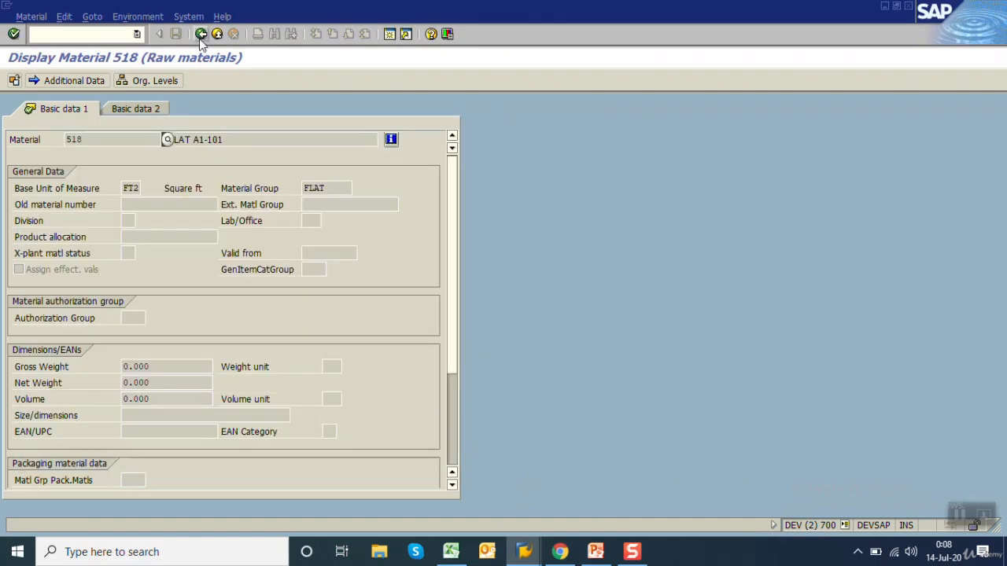
Return to Excel and complete row 3 with ROH, FLAT A1-102, FT2 and FLAT in I3:L3, widening column J to fit
click(451, 551)
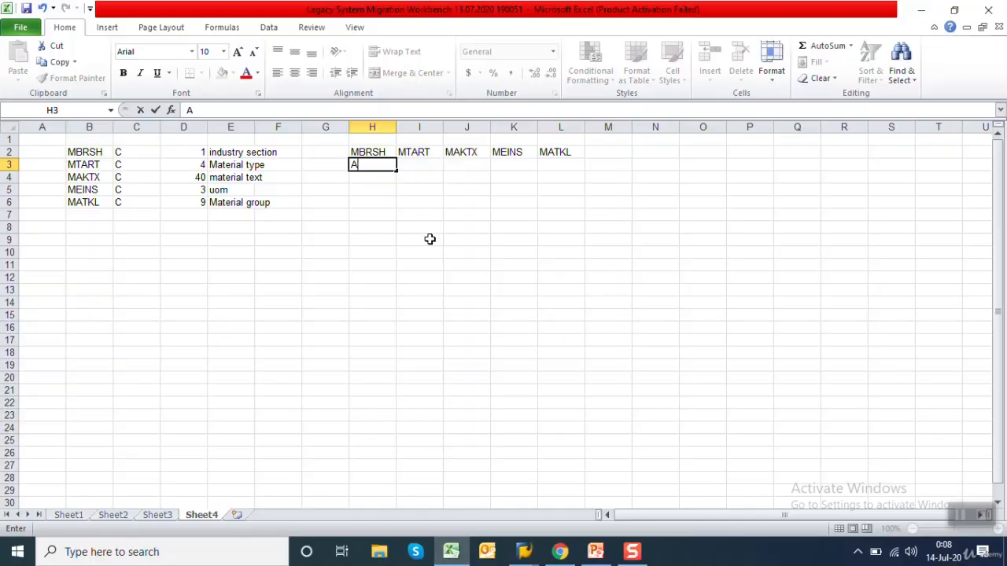
key(Tab)
text(ROH)
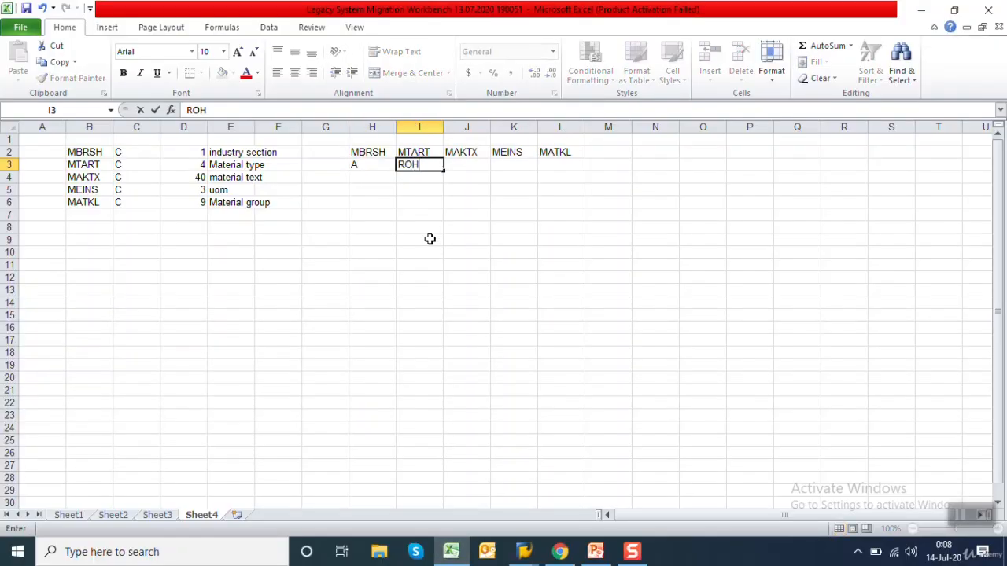
key(Tab)
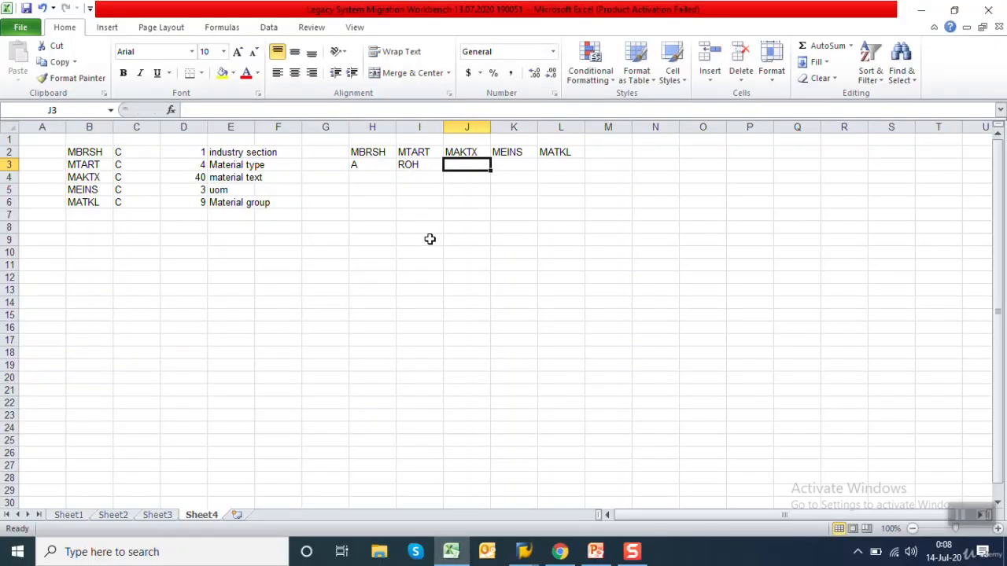
text(FLAT A1-102)
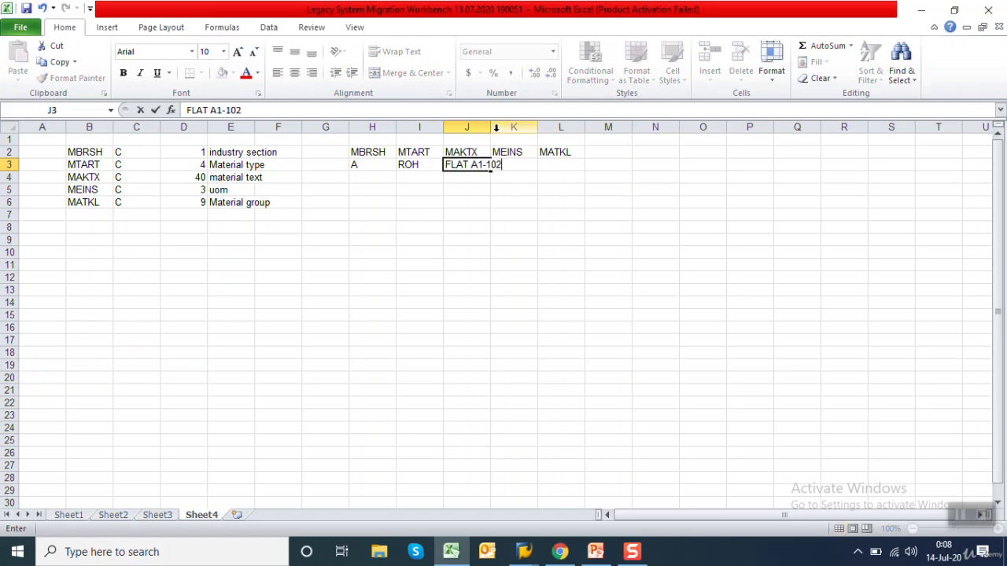
drag(512, 127, 489, 127)
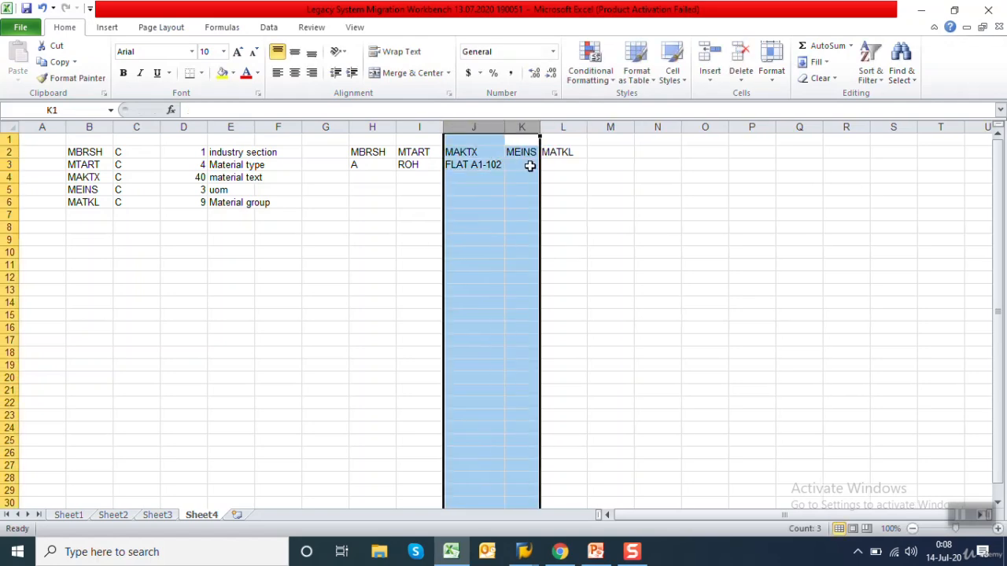
click(530, 164)
text(FT2)
key(Tab)
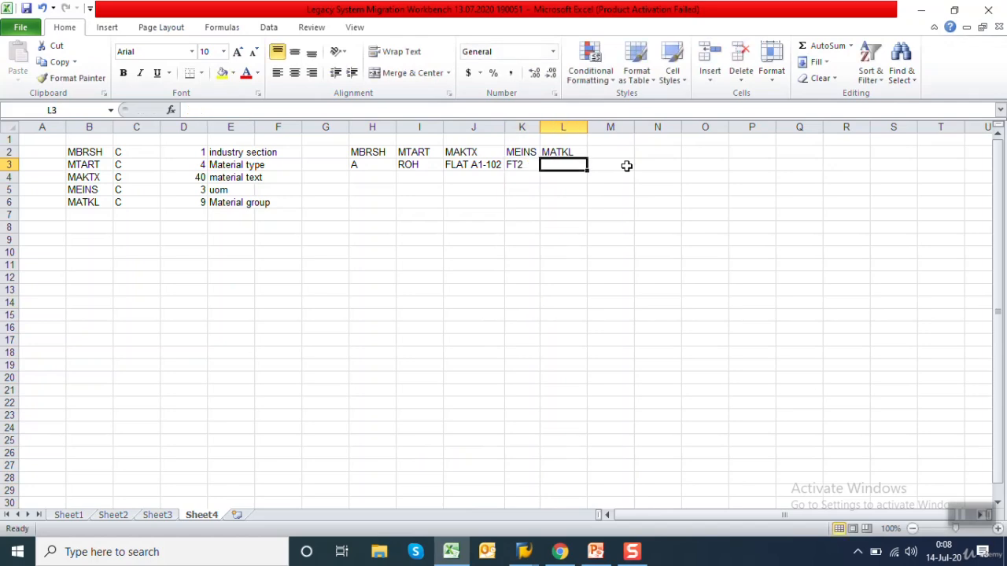
text(FLAT)
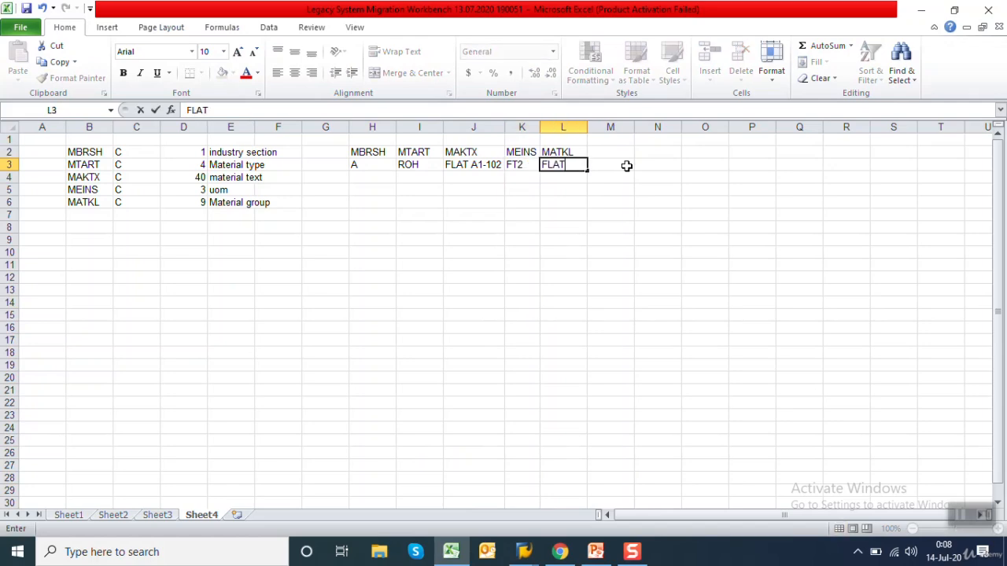
key(Return)
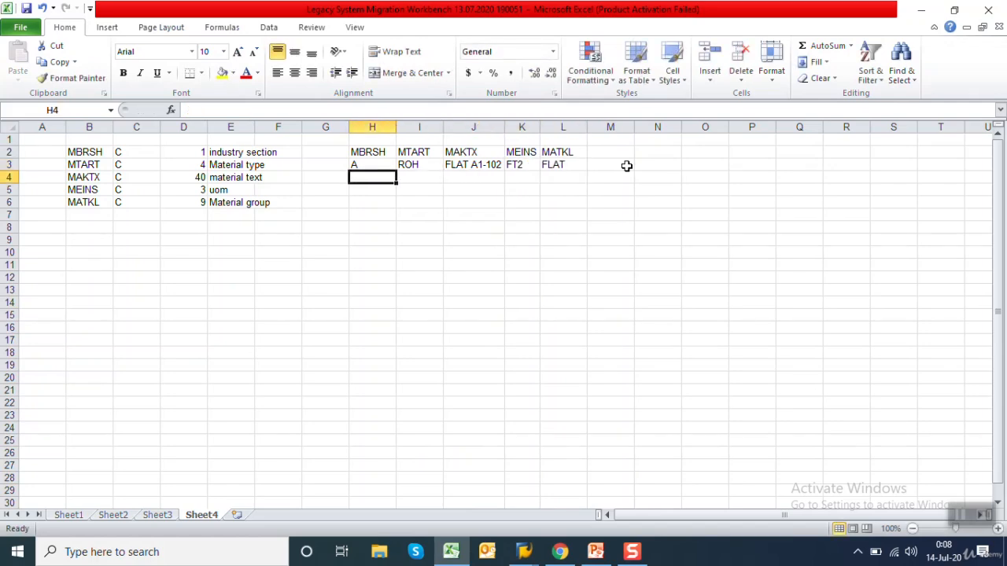
Fill a second material record in H4:L4 with A, ROH, FLAT A1-103, FT2 and FLAT
text(A)
key(Tab)
text(ROH)
key(Tab)
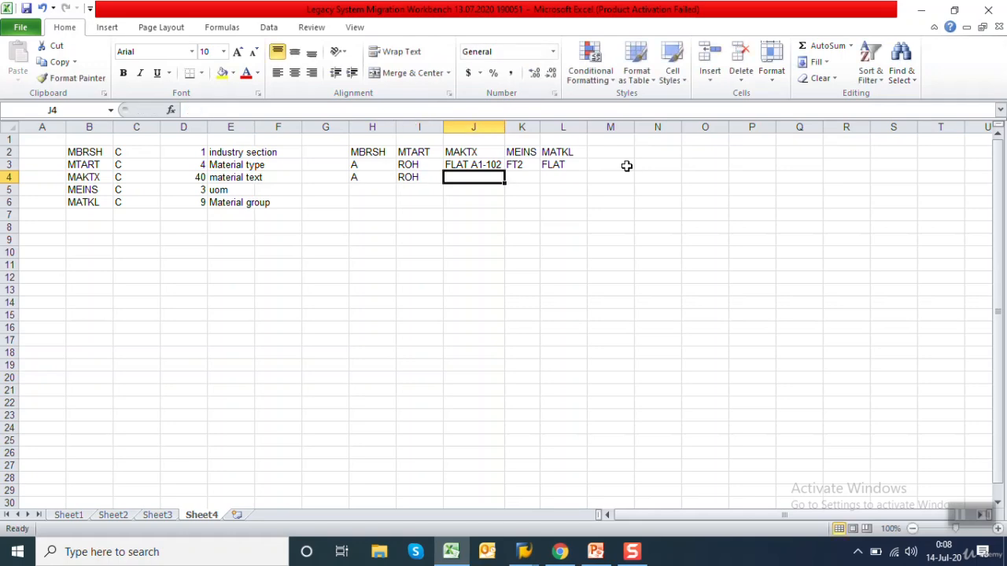
text(FLAT )
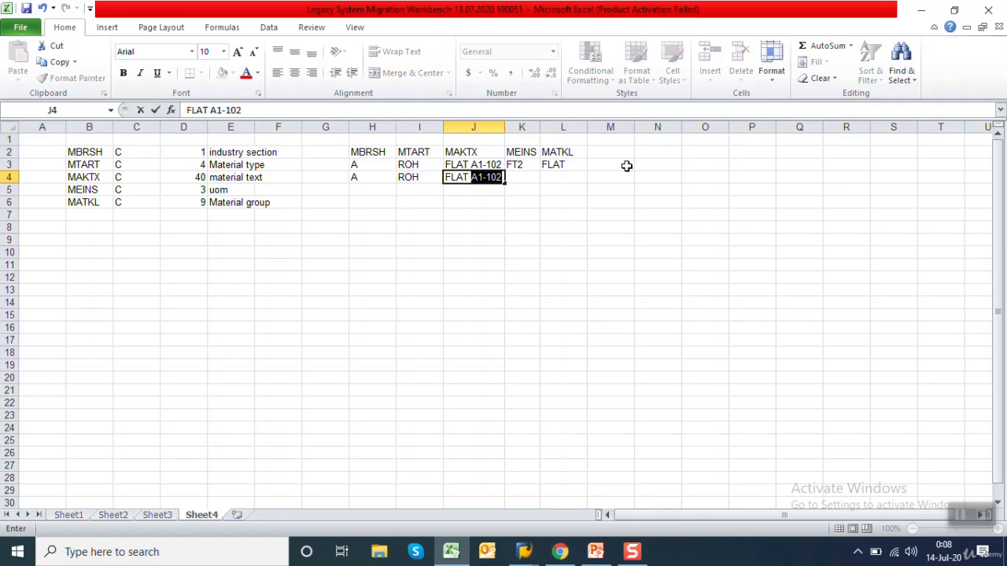
text(A1-103)
key(Tab)
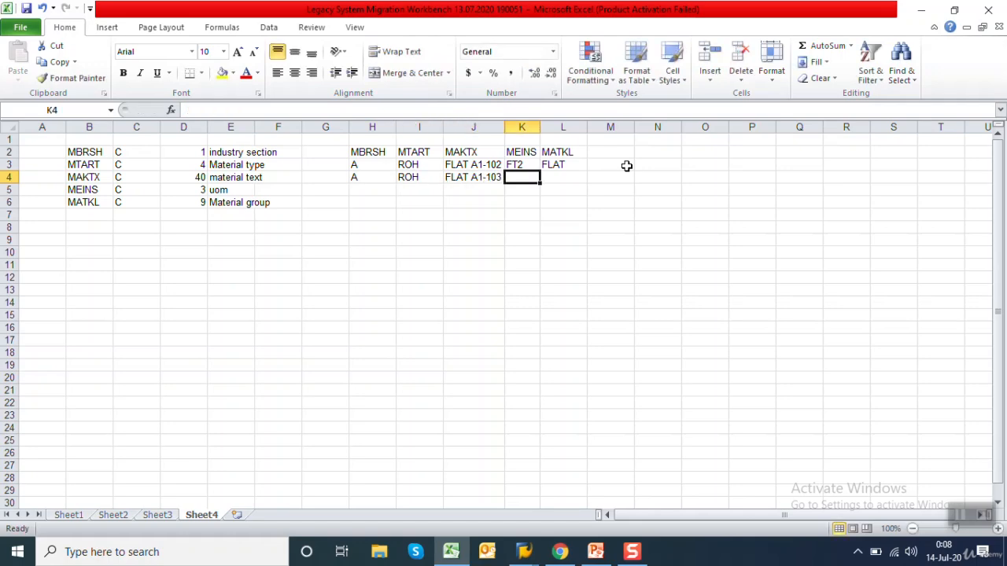
text(FT2)
key(Tab)
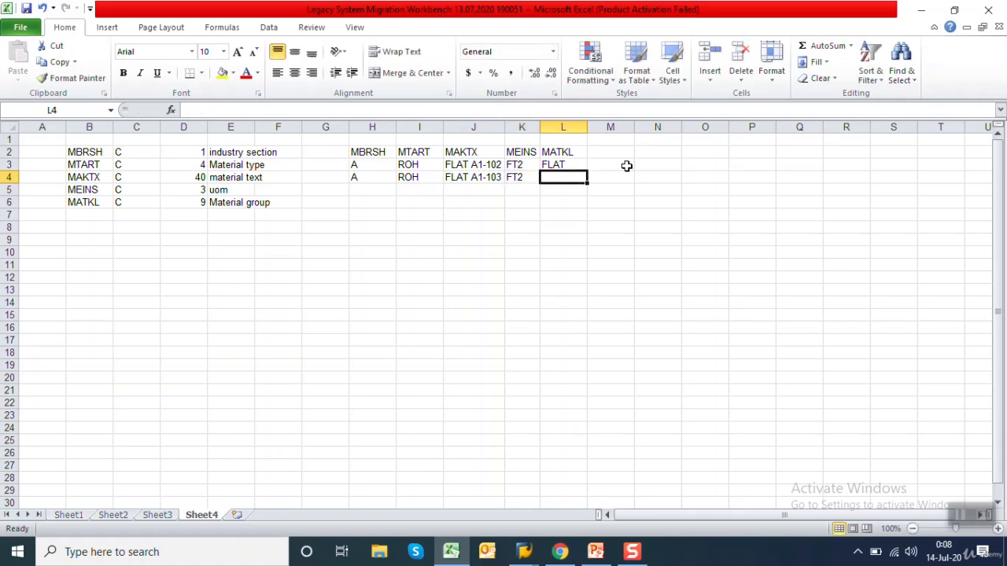
text(FLAT)
key(Return)
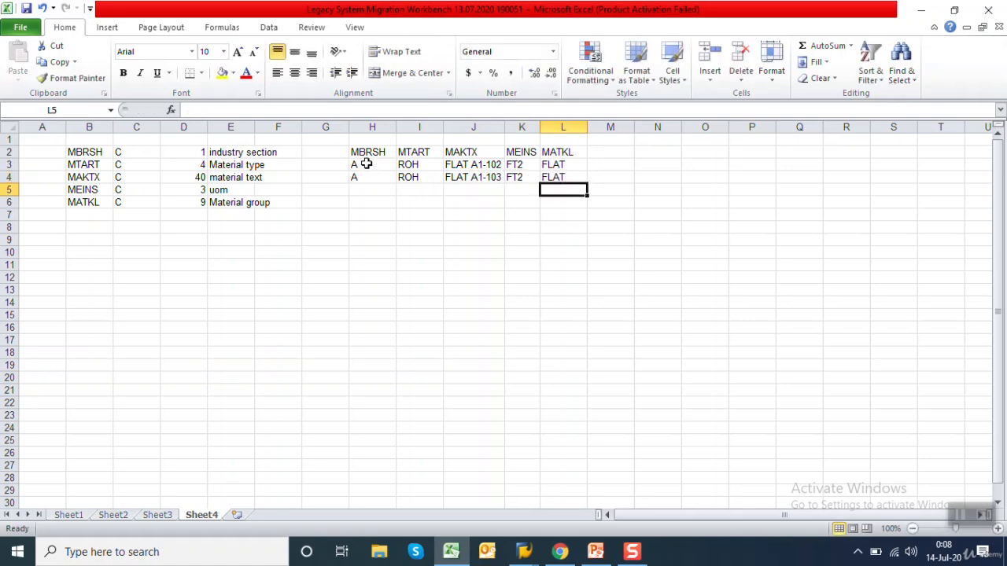
Copy the two records in H3:L4, replace the contents of the desktop text file SOURCE with them, and save and close it
drag(368, 165, 556, 178)
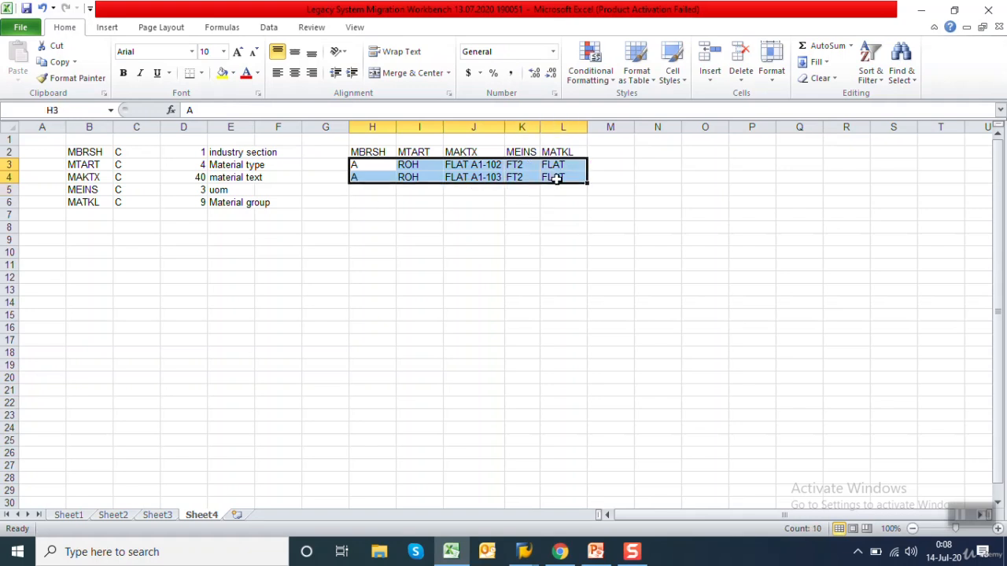
key(ctrl+c)
key(super+d)
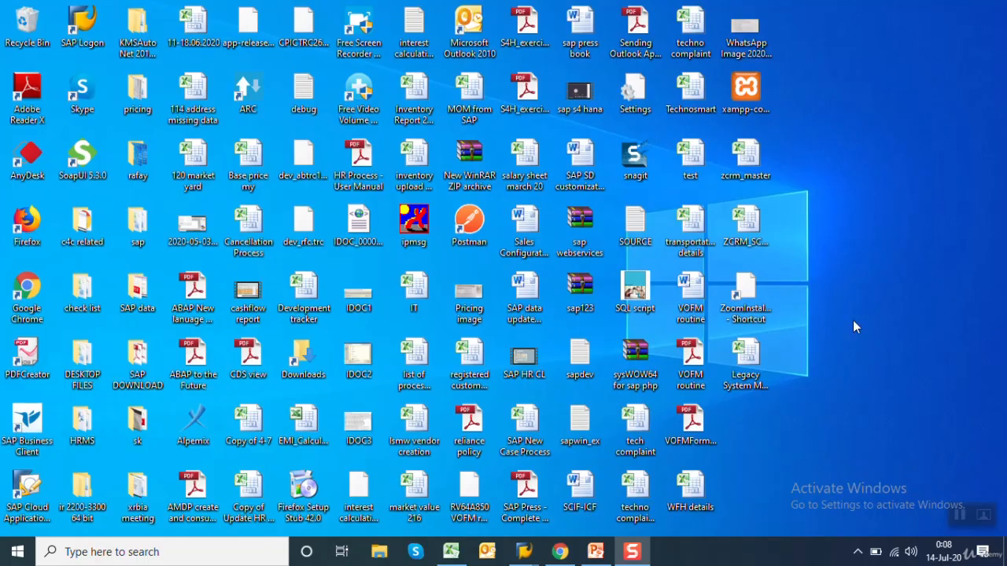
double_click(627, 239)
key(ctrl+a)
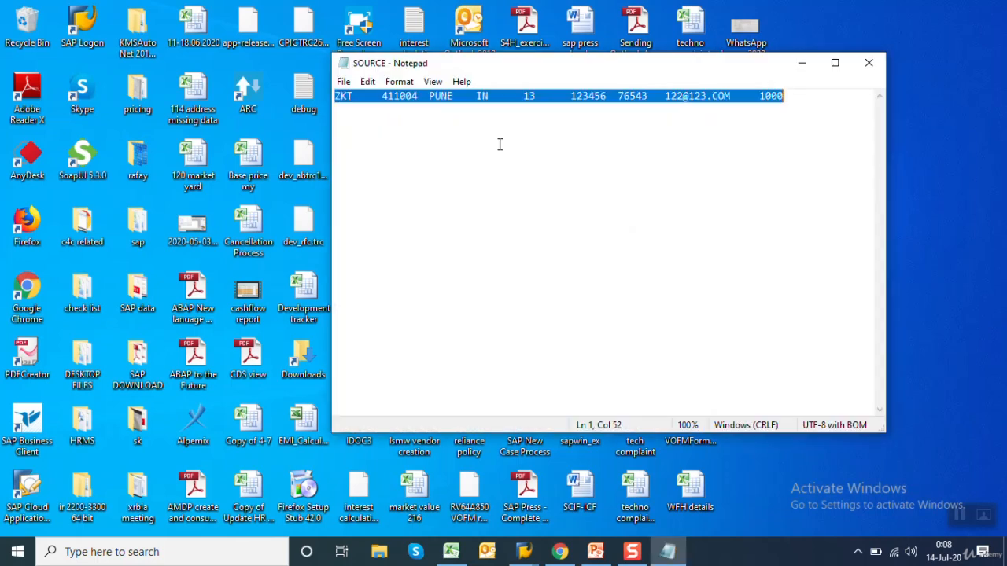
key(Delete)
key(ctrl+v)
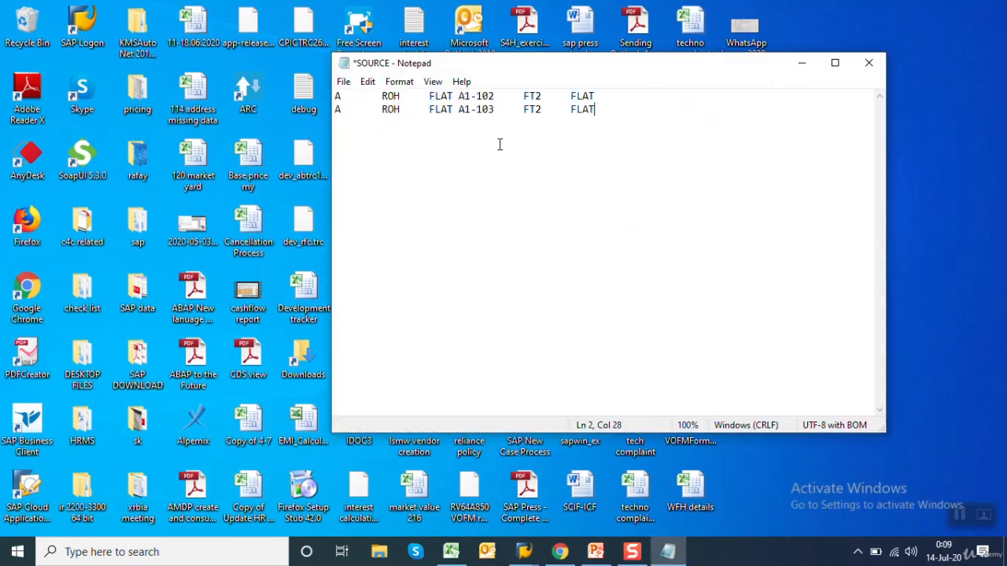
key(ctrl+s)
click(868, 63)
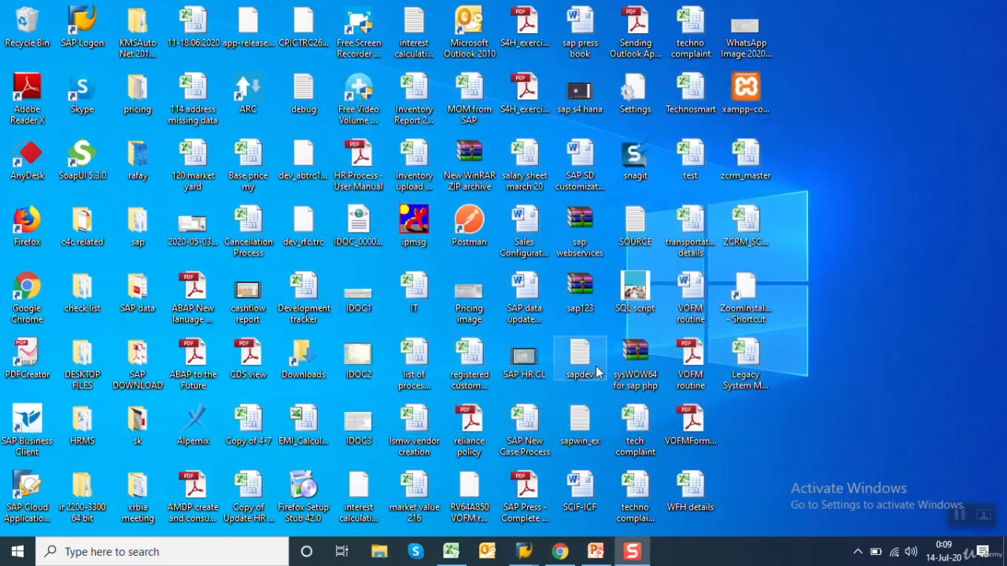
Switch to the SAP LSM Workbench, execute Specify Files, and open the file properties for Legacy Data on the PC (Frontend)
mouse_move(523, 551)
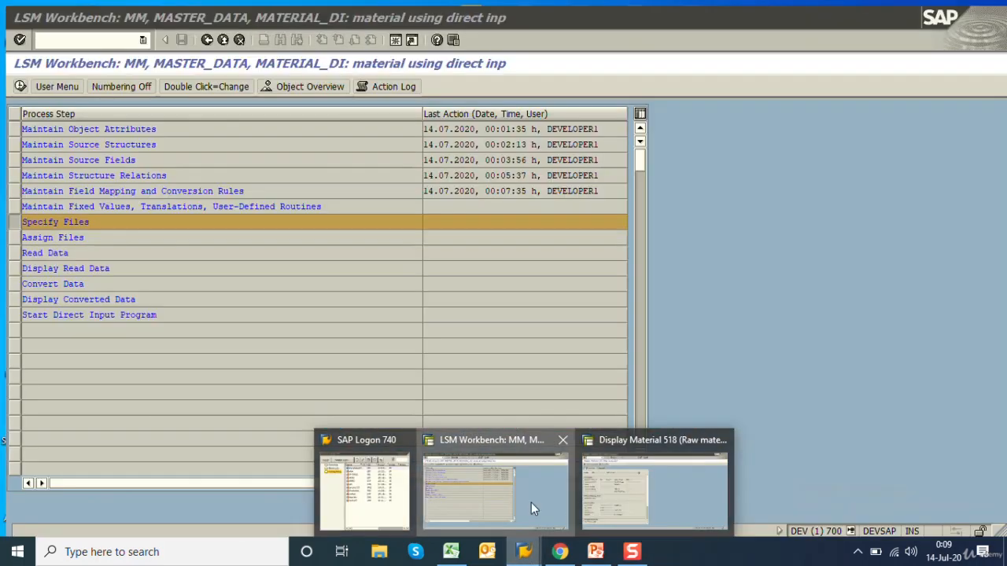
click(531, 502)
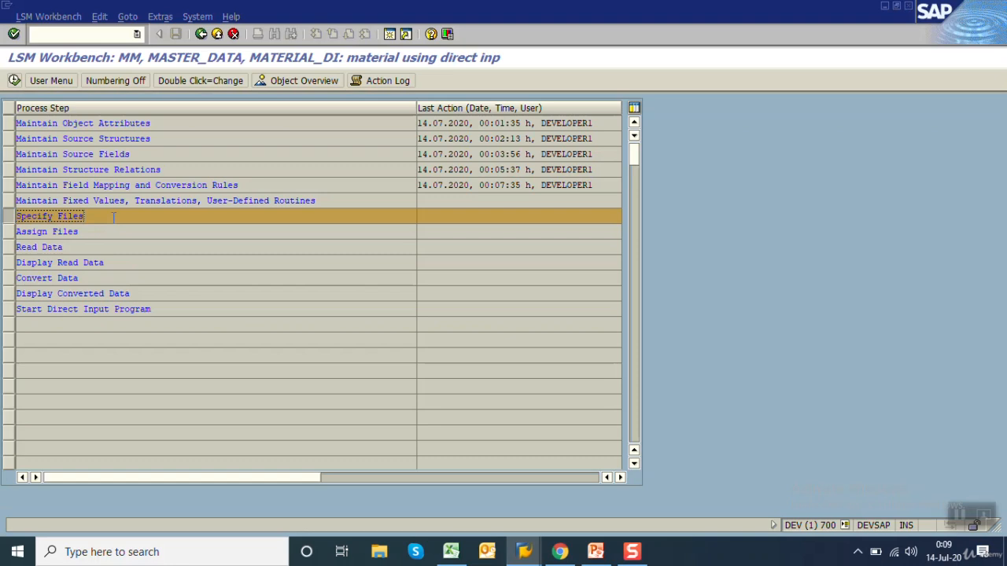
click(14, 80)
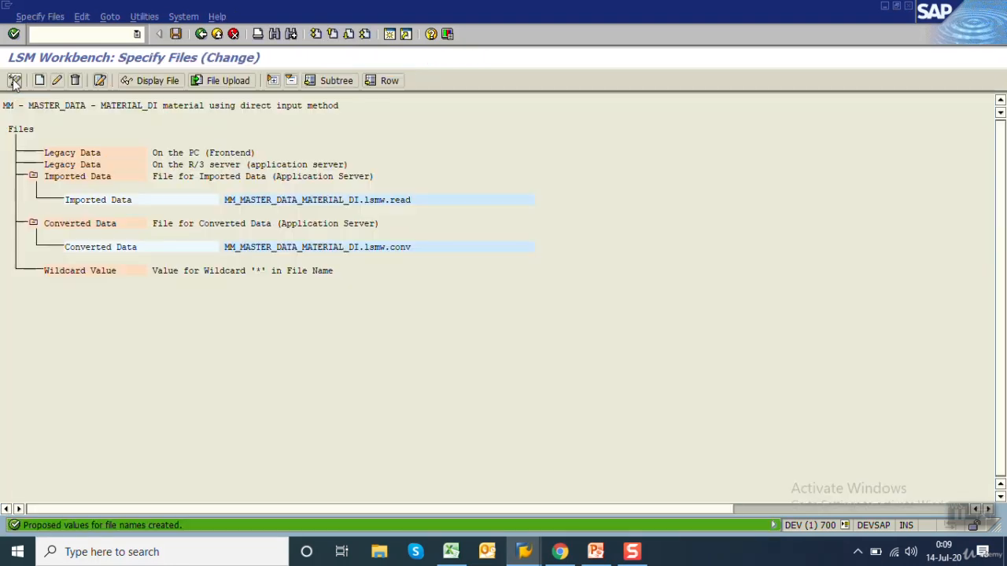
double_click(89, 154)
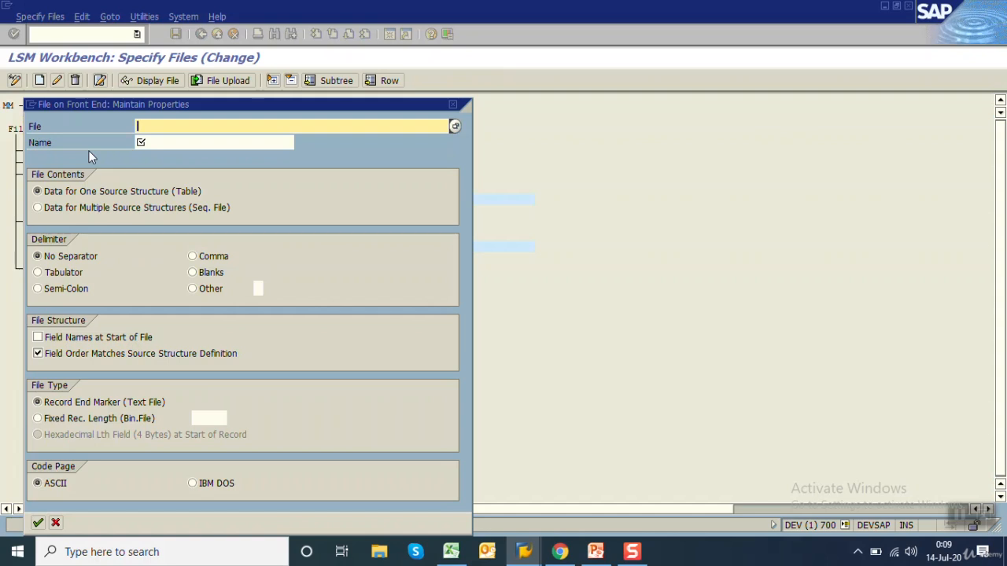
Browse to the Desktop and select the SOURCE text document as the legacy data file
click(456, 126)
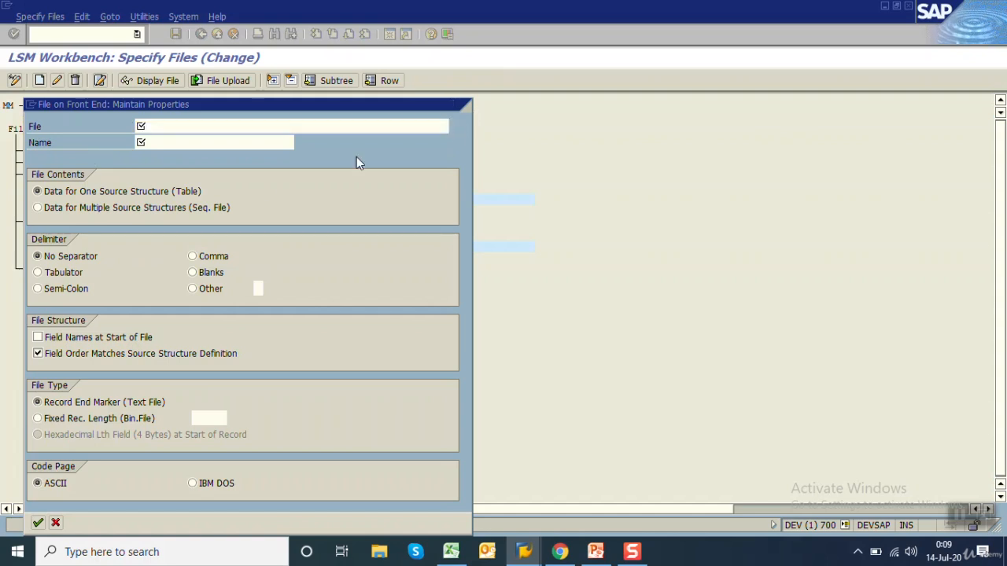
click(55, 236)
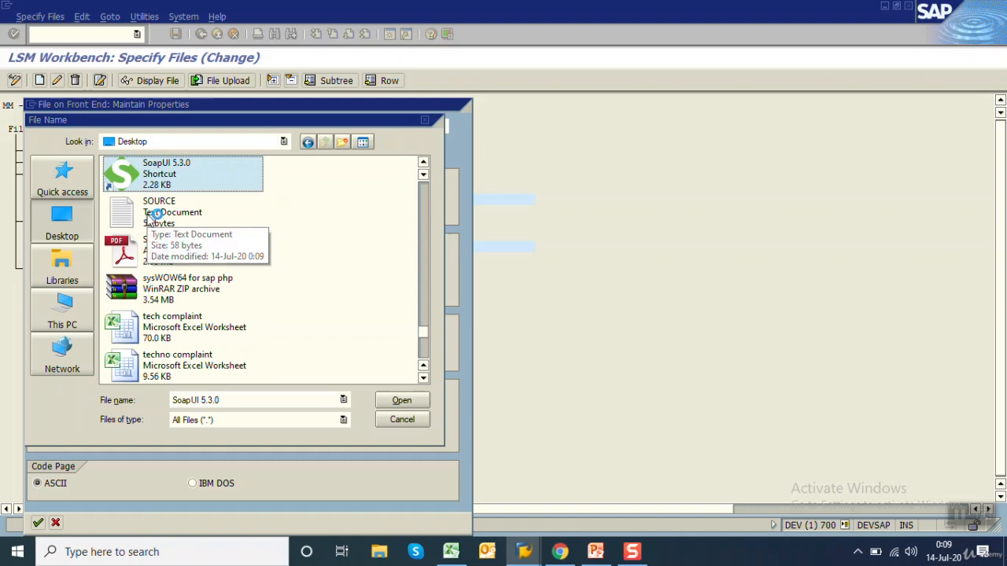
click(176, 220)
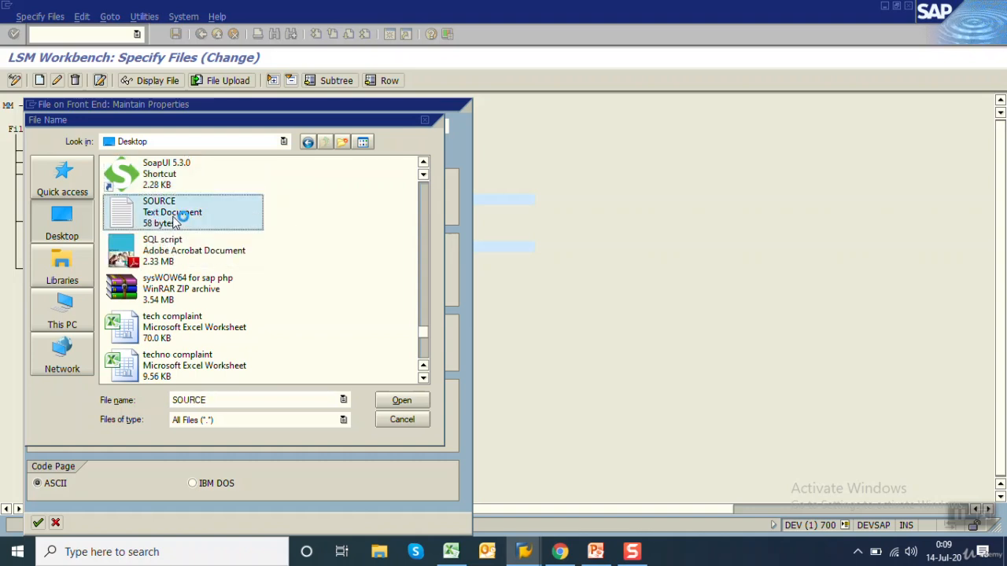
double_click(161, 216)
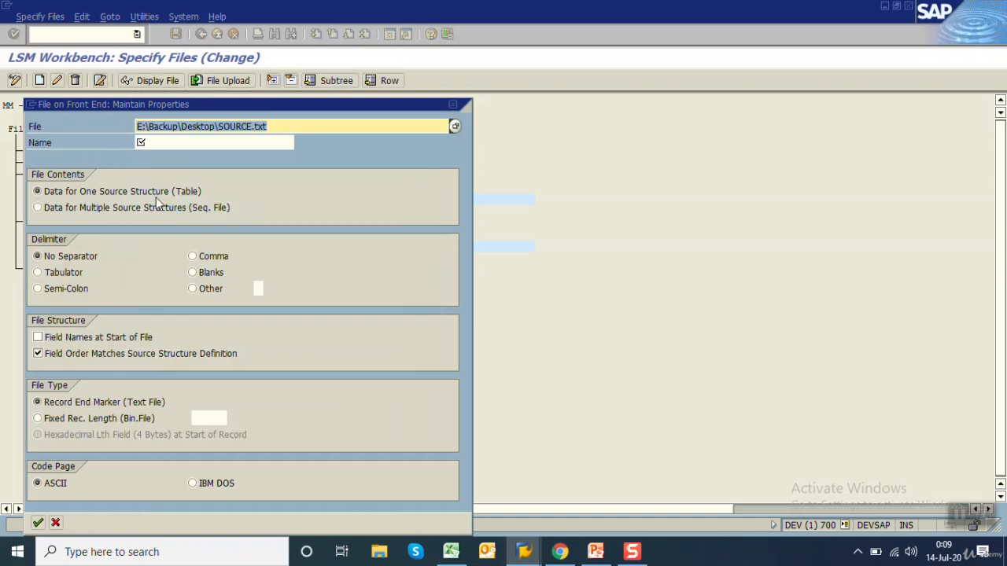
Name the legacy file text file material master, set its delimiter to Tabulator, and save the file specification
click(170, 145)
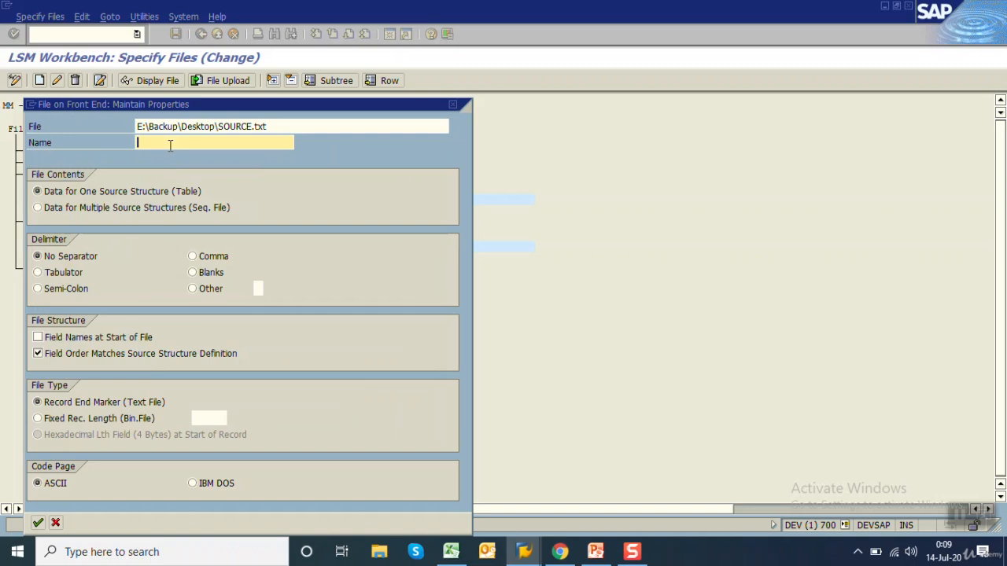
text(text file material master)
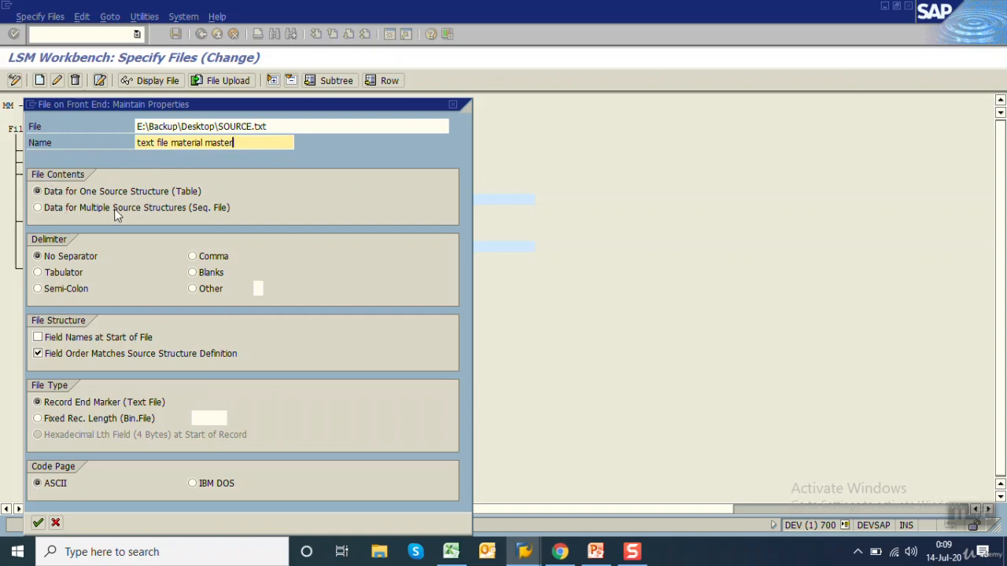
click(59, 195)
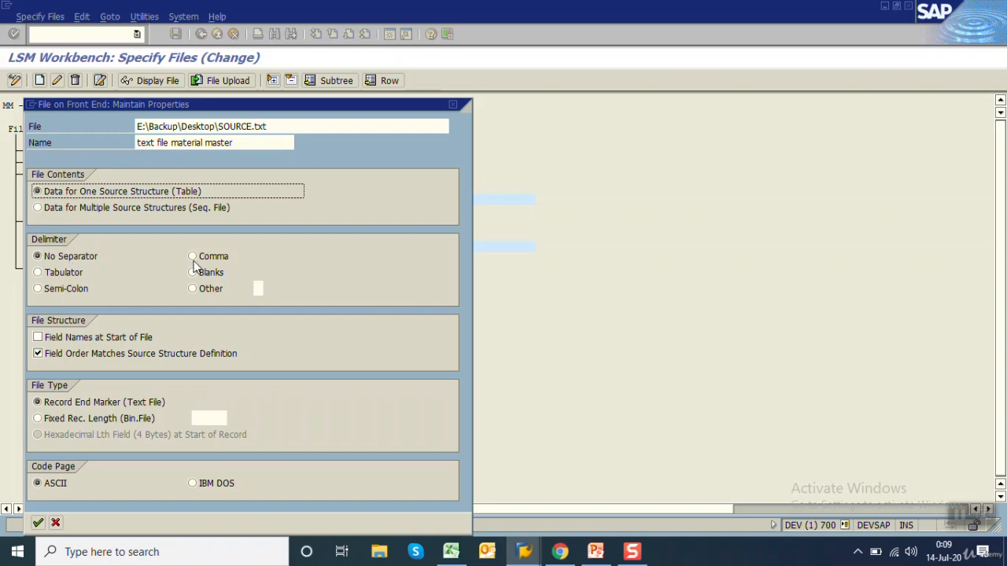
click(60, 274)
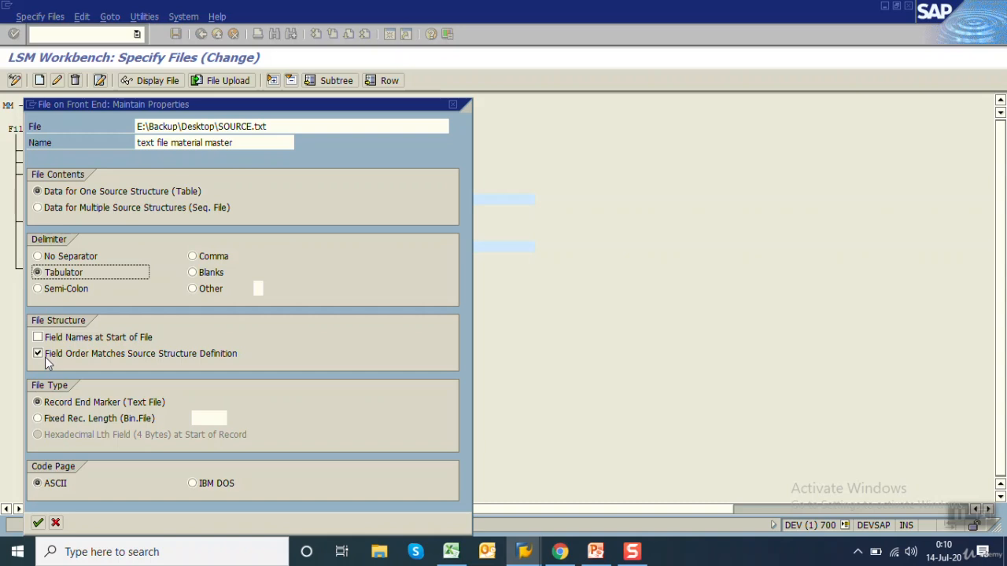
click(37, 522)
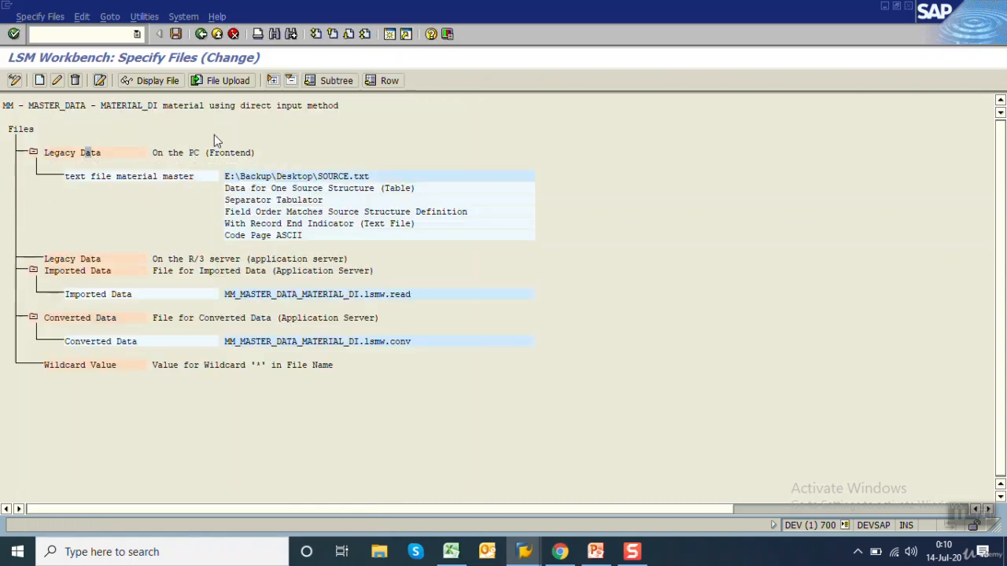
click(176, 34)
click(201, 34)
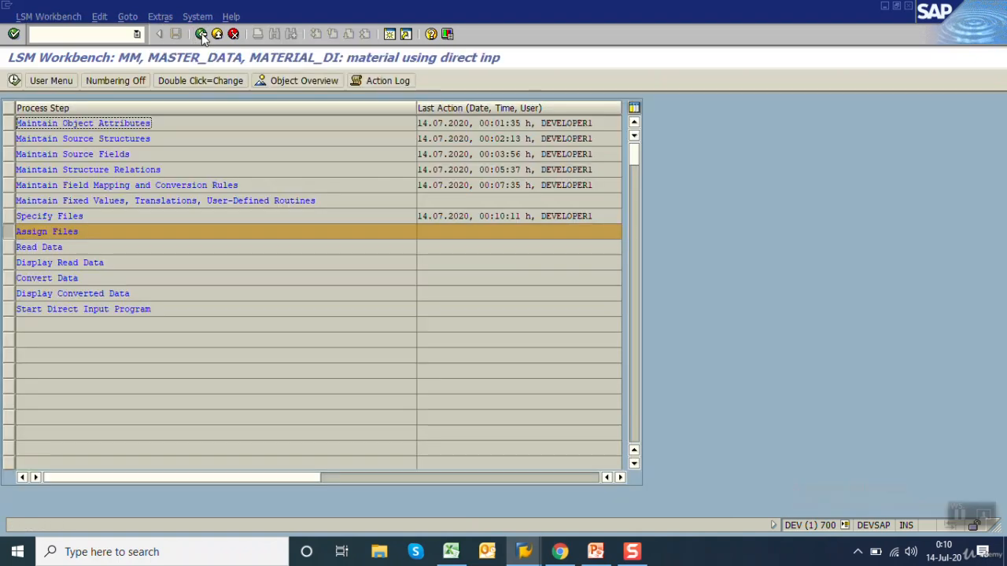
Execute Assign Files and save the assignment of SOURCE.txt to source structure ZMM01STR
click(14, 80)
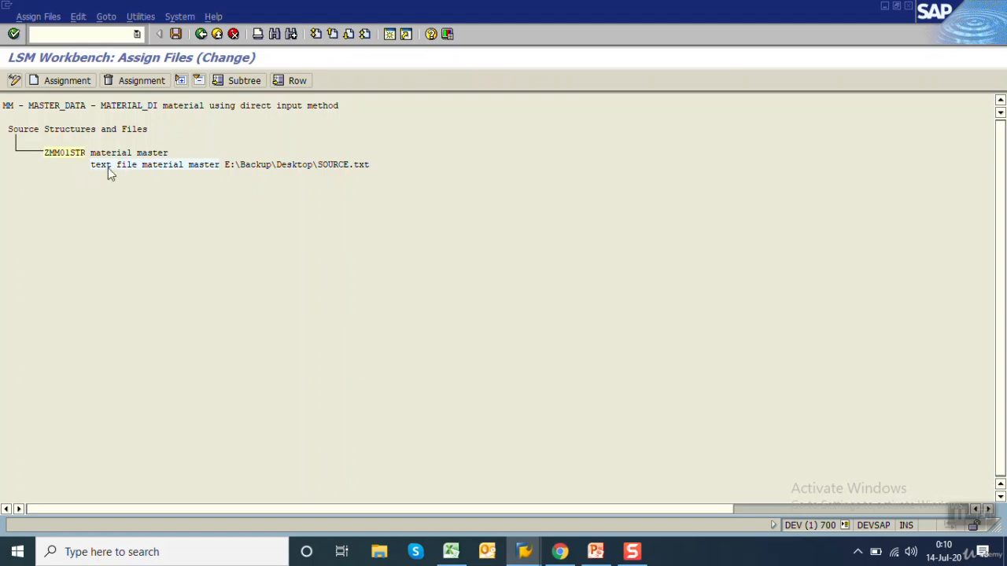
click(73, 152)
click(176, 33)
click(201, 35)
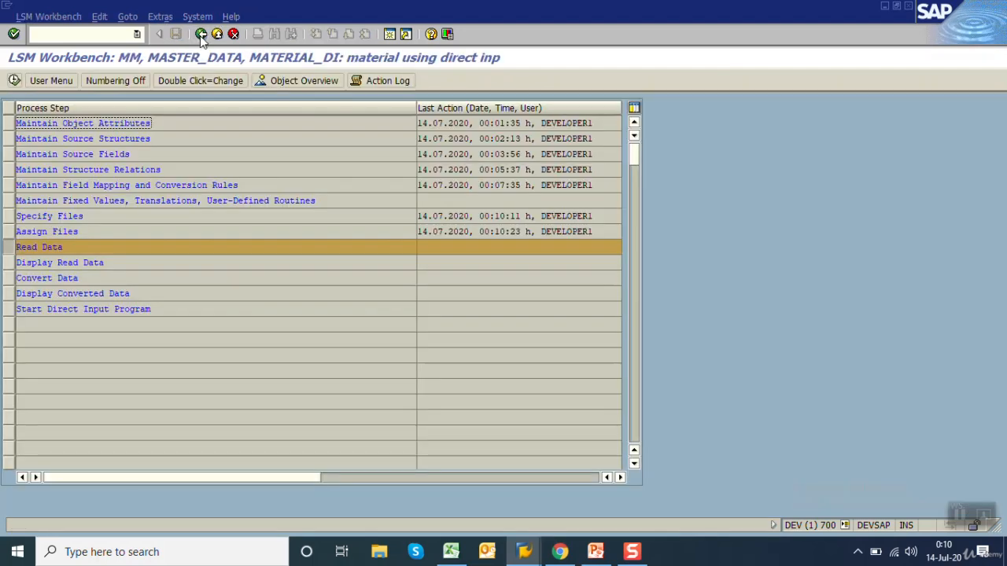
Run Read Data to import the legacy file without selection limits, and return to the process steps
click(14, 81)
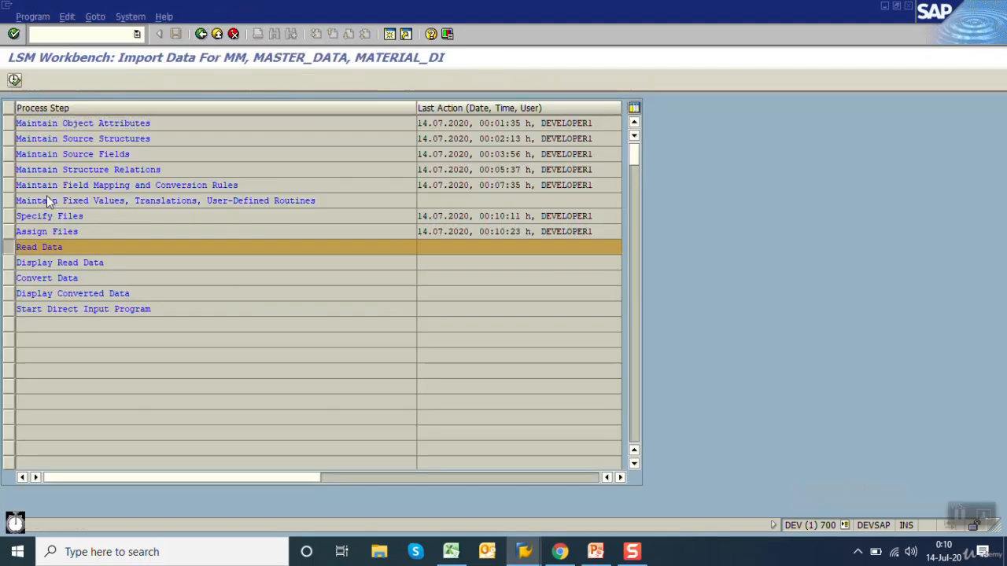
click(14, 80)
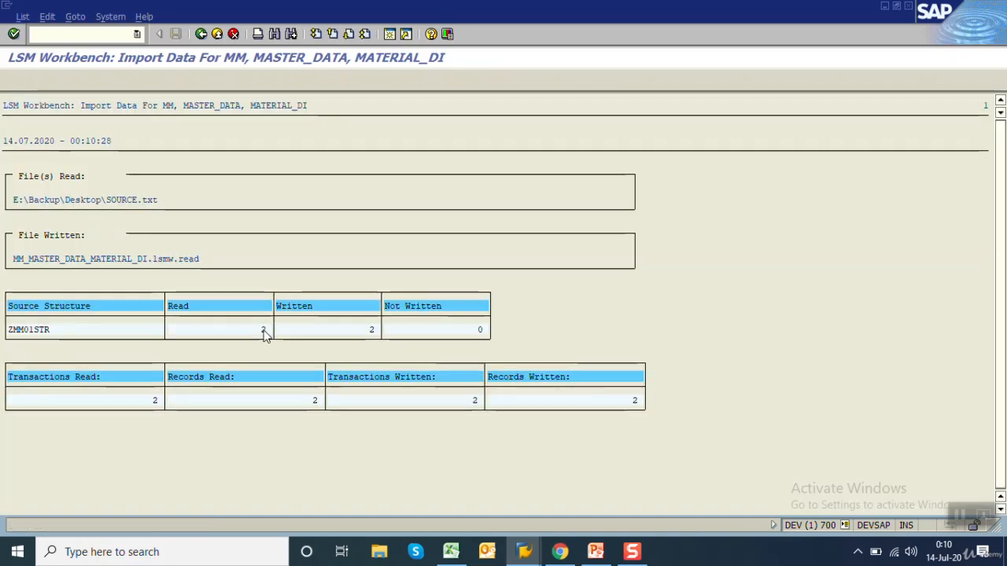
click(308, 404)
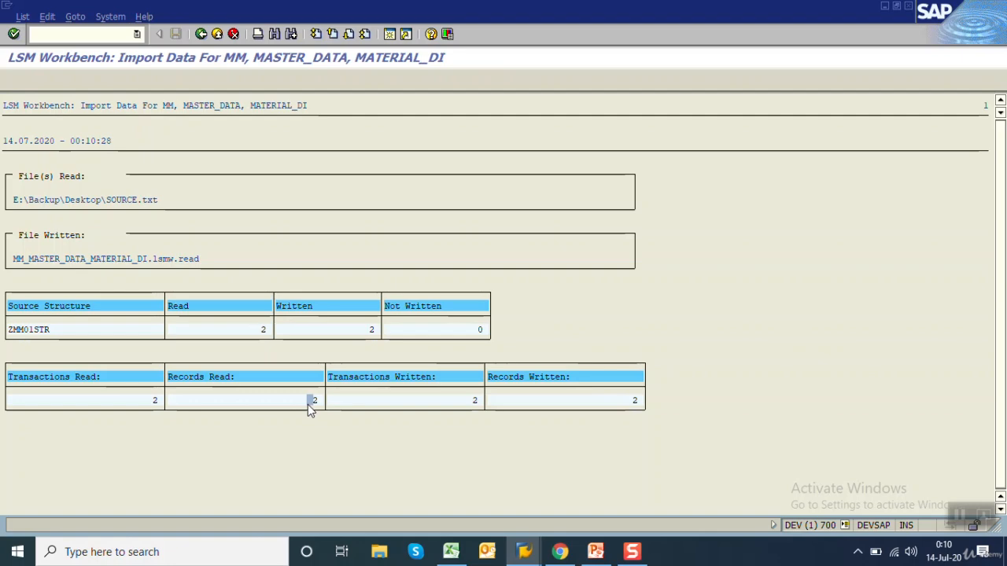
click(202, 34)
click(203, 34)
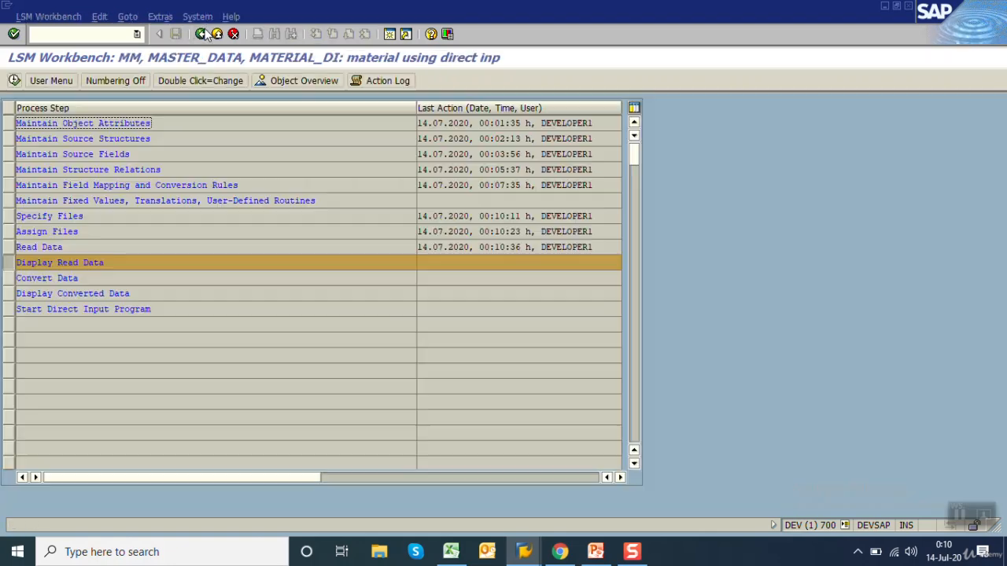
Display the read data up to line 10000 and examine the field contents of the FLAT A1-102 record
click(14, 81)
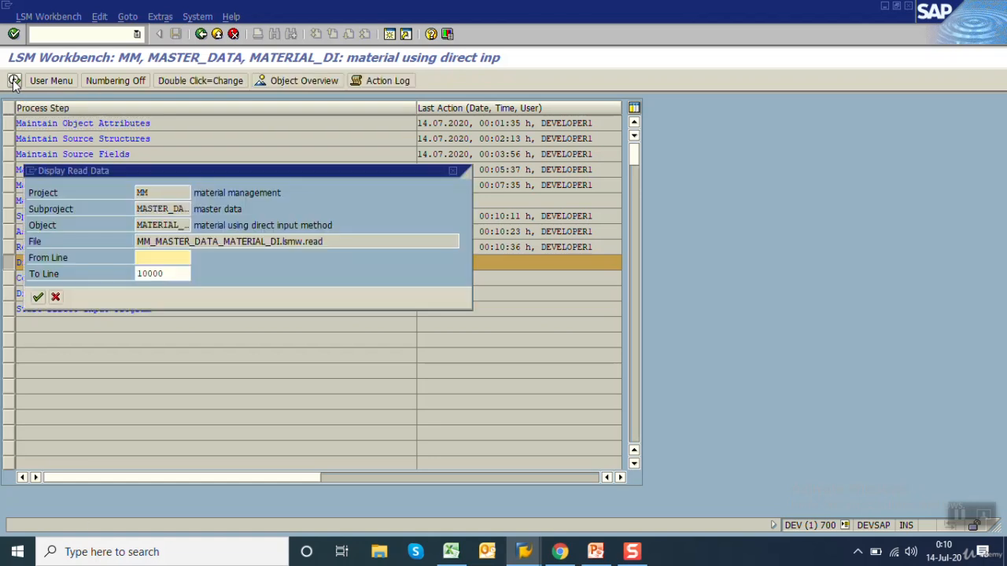
click(39, 297)
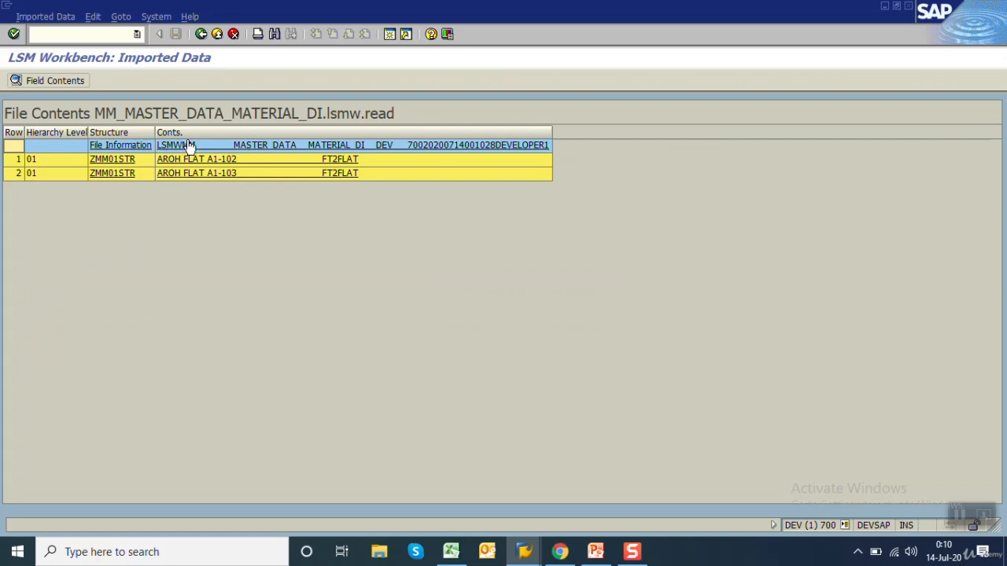
click(259, 164)
double_click(258, 162)
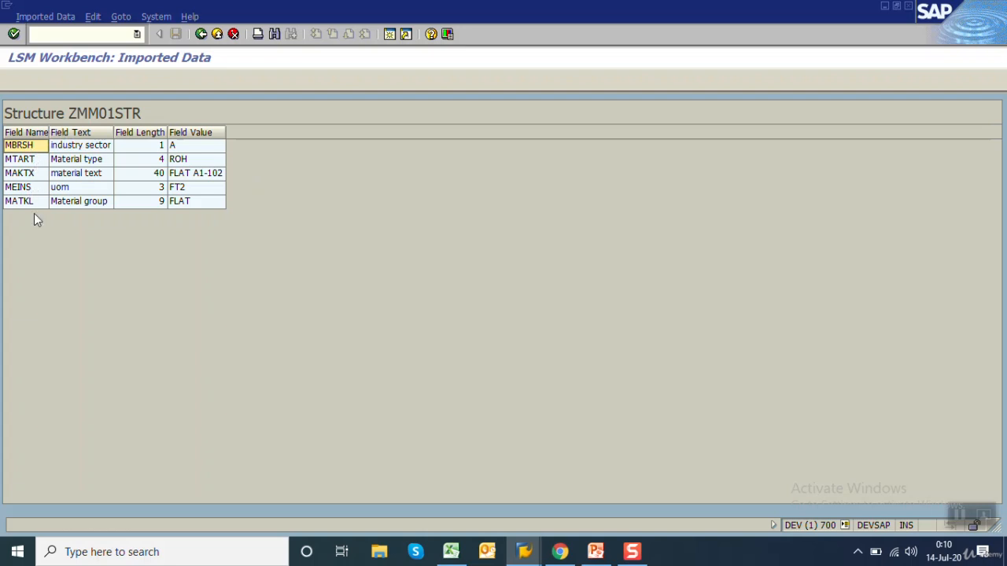
click(212, 146)
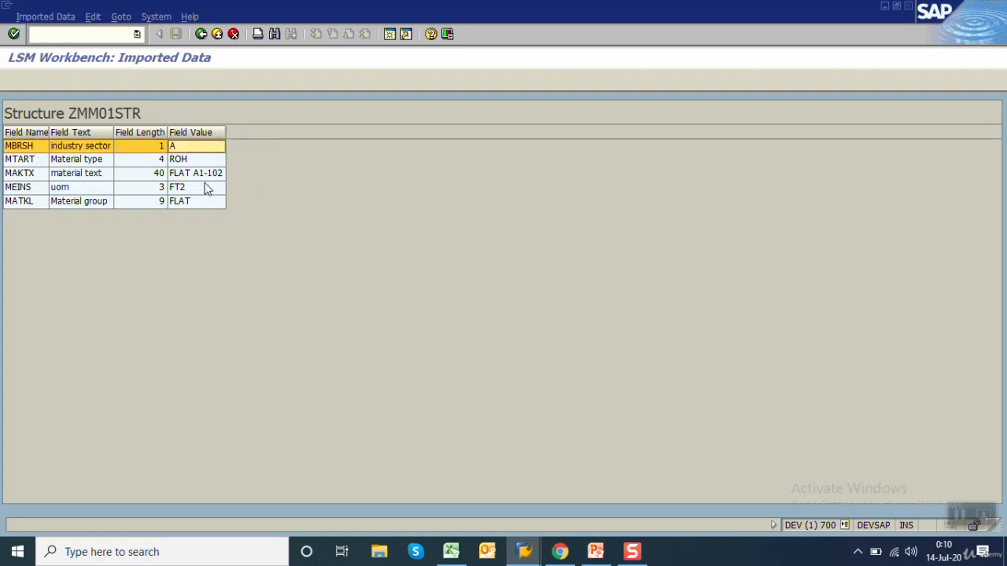
click(200, 34)
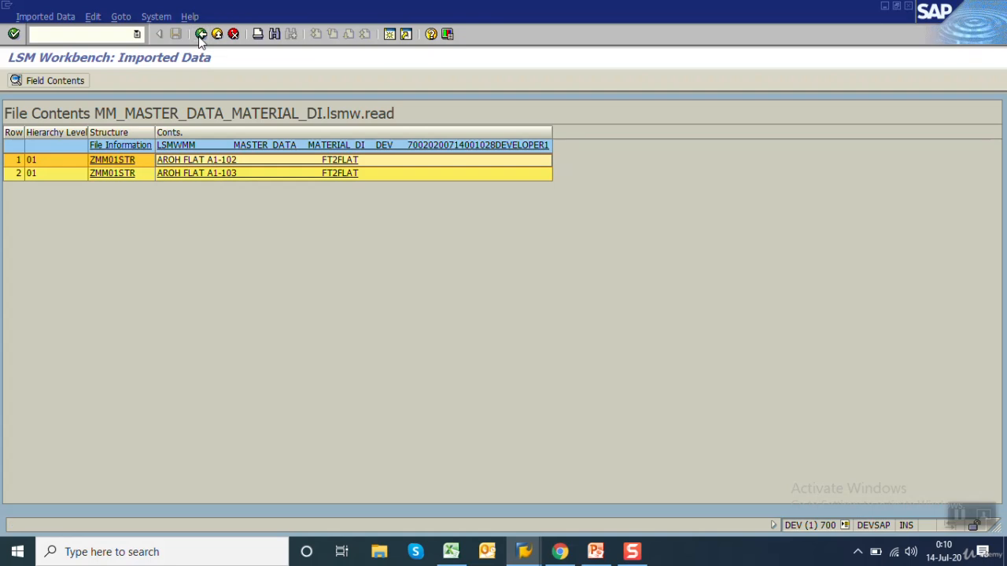
click(200, 35)
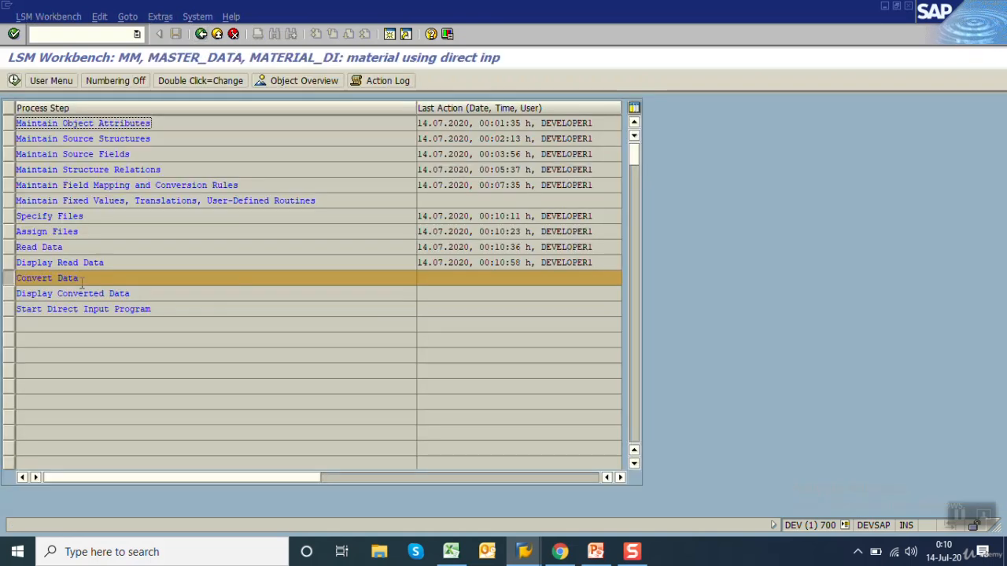
Run Convert Data with no transaction number restriction and return to the process steps
click(118, 263)
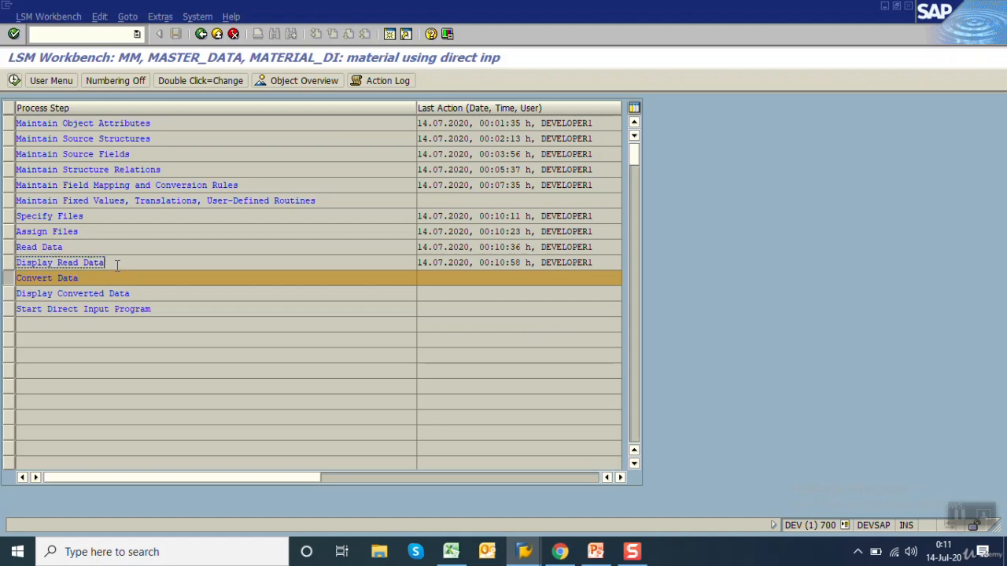
click(85, 278)
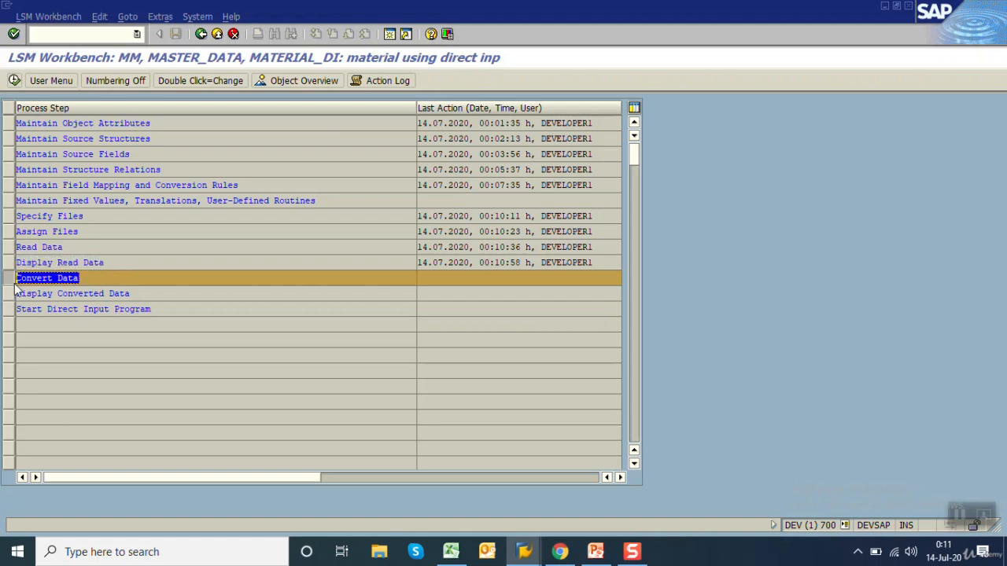
click(88, 278)
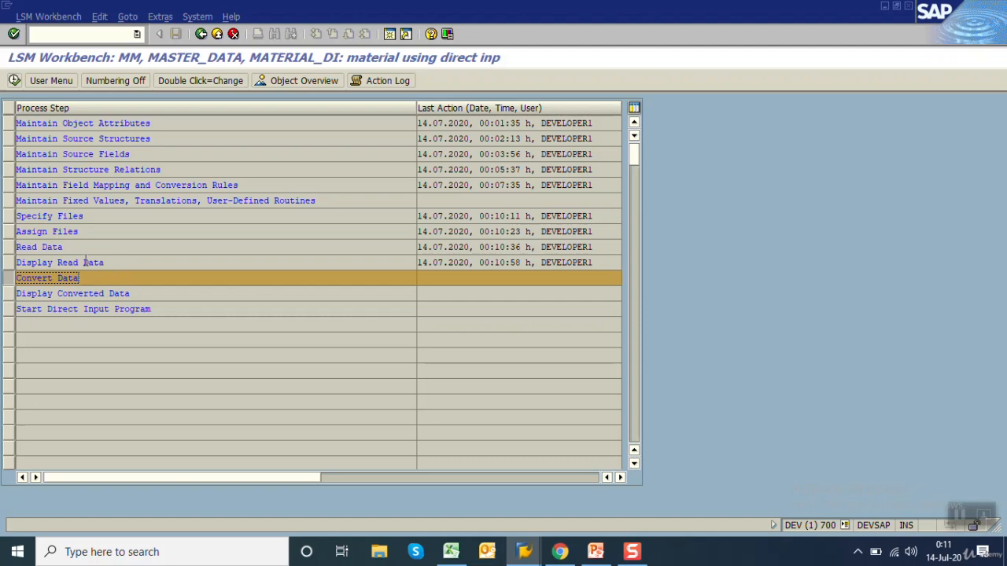
click(13, 82)
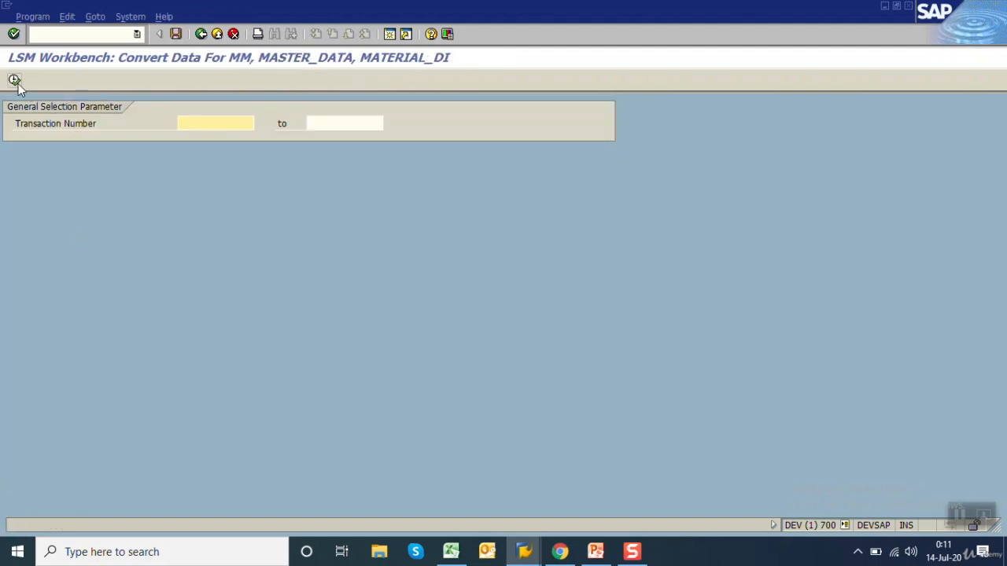
click(15, 82)
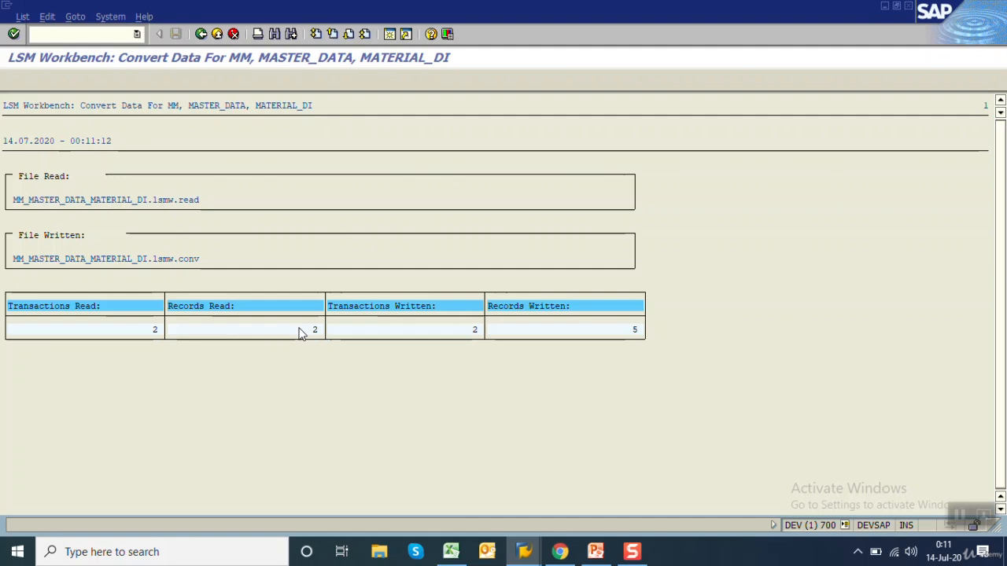
click(201, 34)
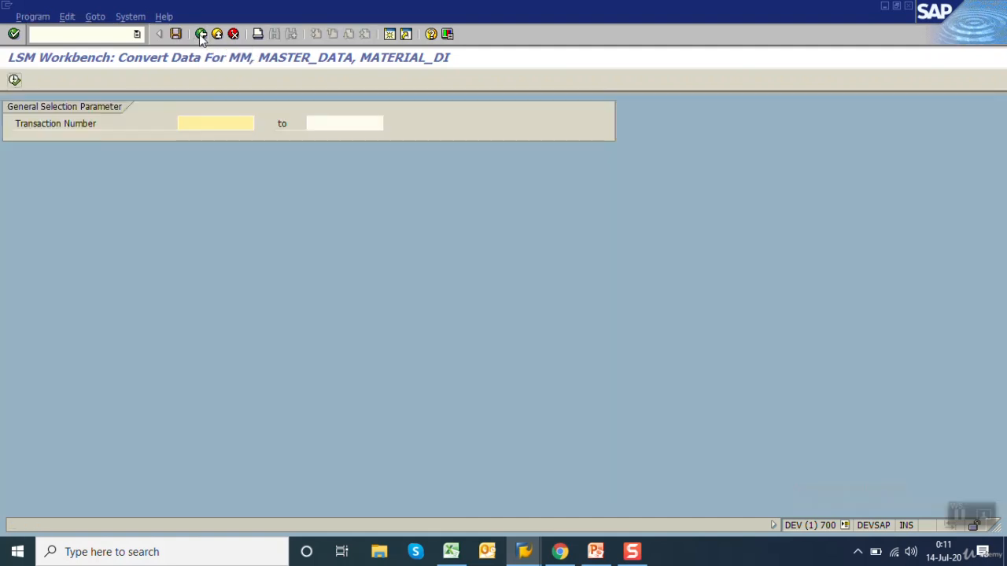
click(200, 34)
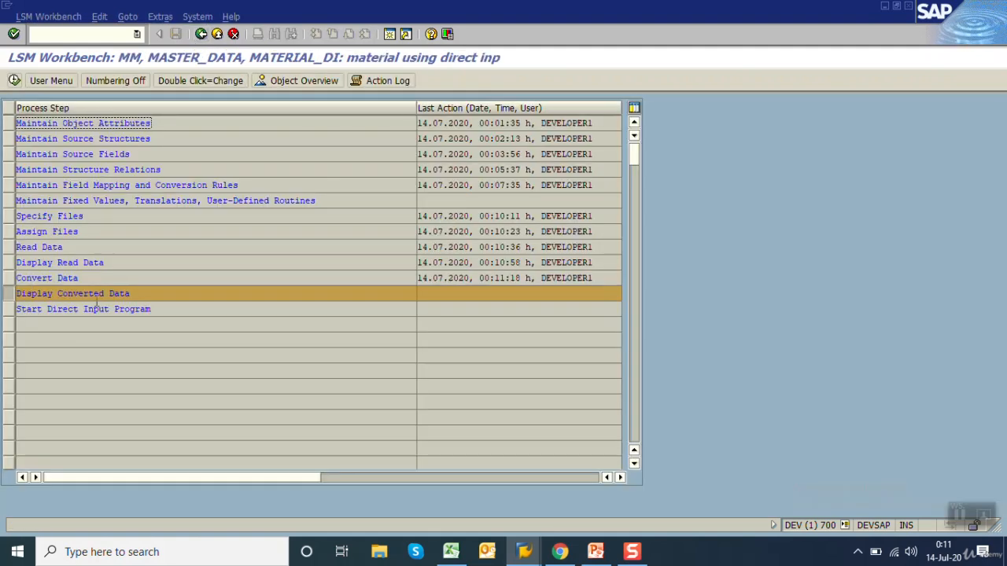
Display the converted data up to line 10000 and examine the field values of the first BMM00 record
click(14, 80)
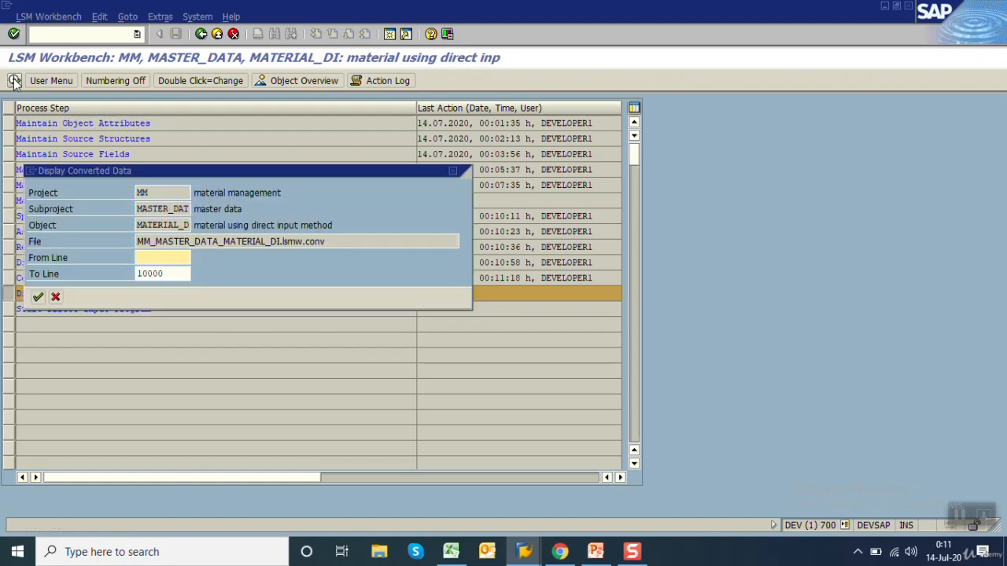
click(38, 298)
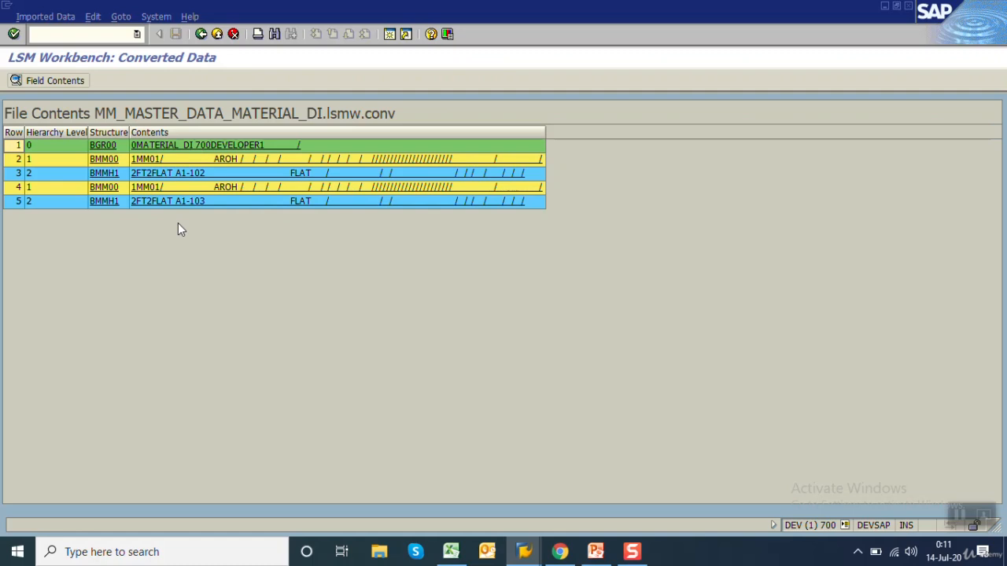
double_click(185, 160)
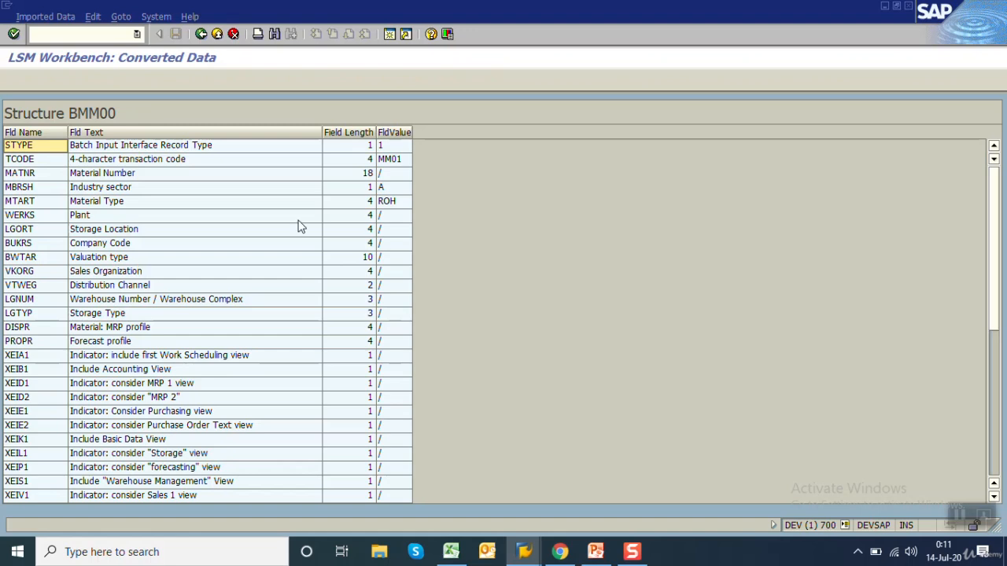
click(407, 159)
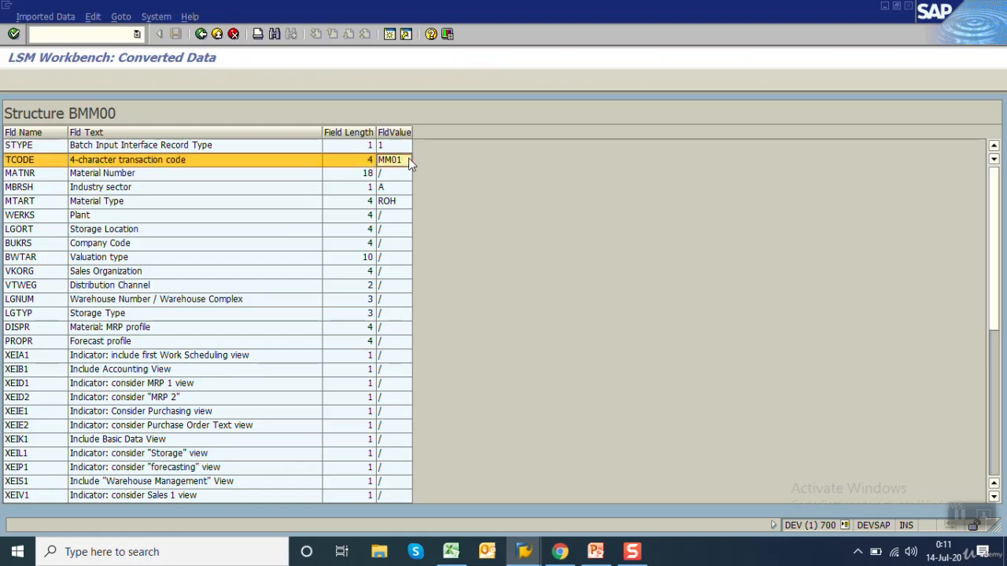
key(Down)
key(Down)
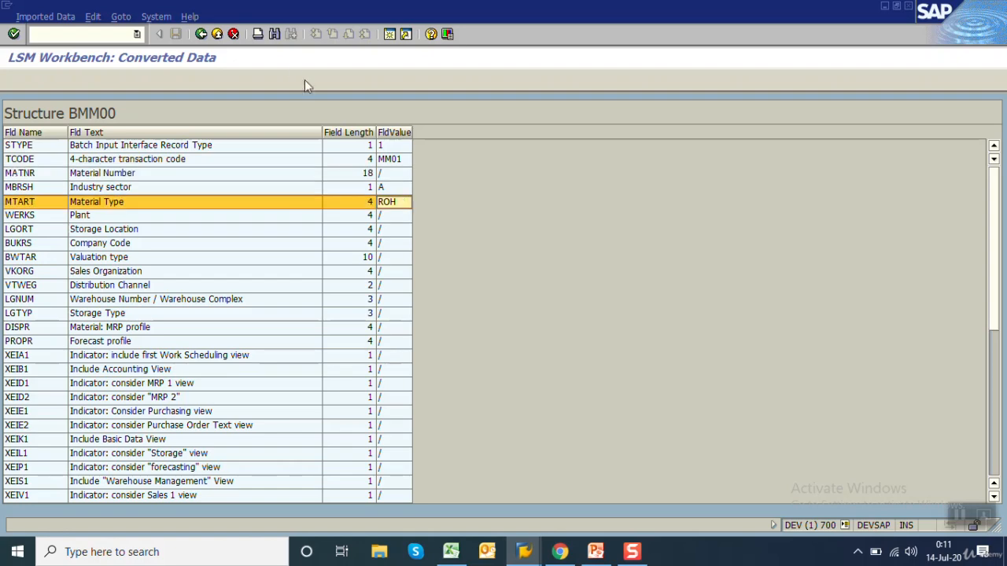
click(200, 34)
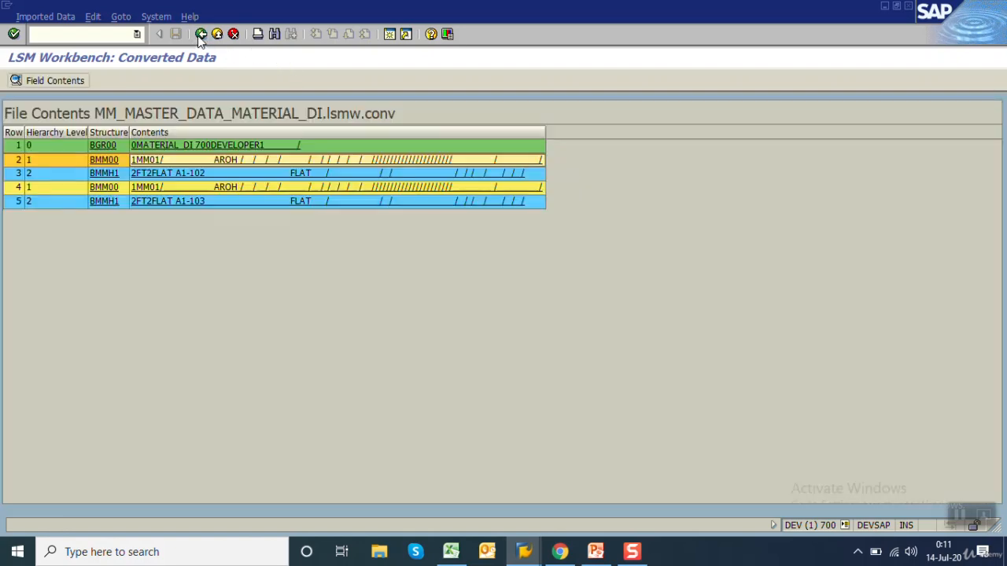
click(200, 34)
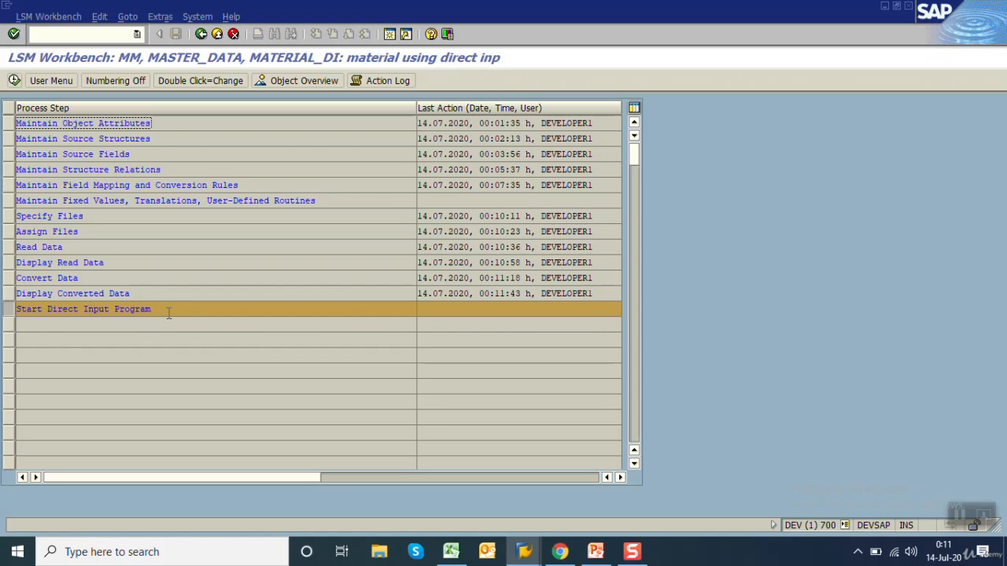
Start the direct input session with program RMDATIND and set file access to use the physical file name
click(14, 80)
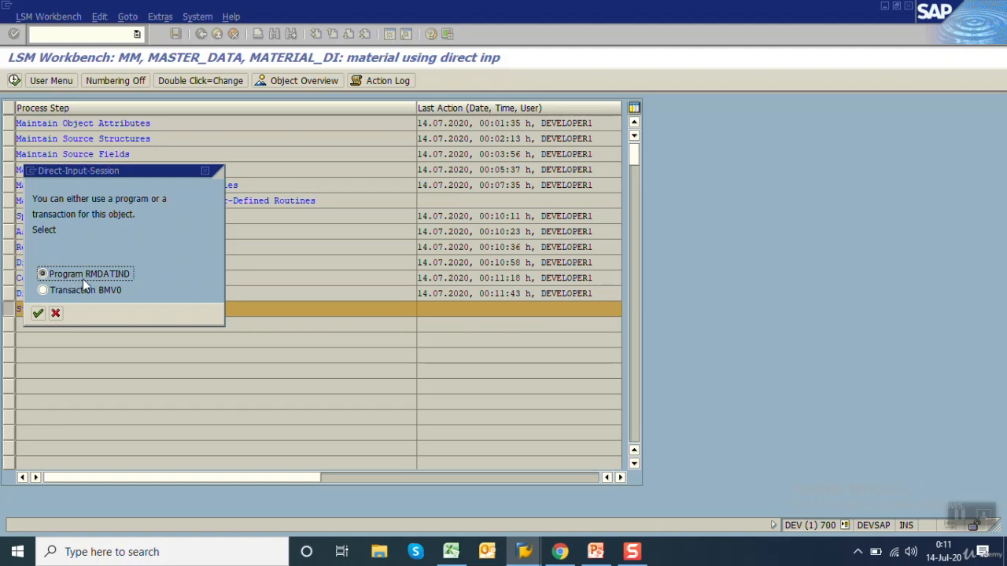
click(38, 313)
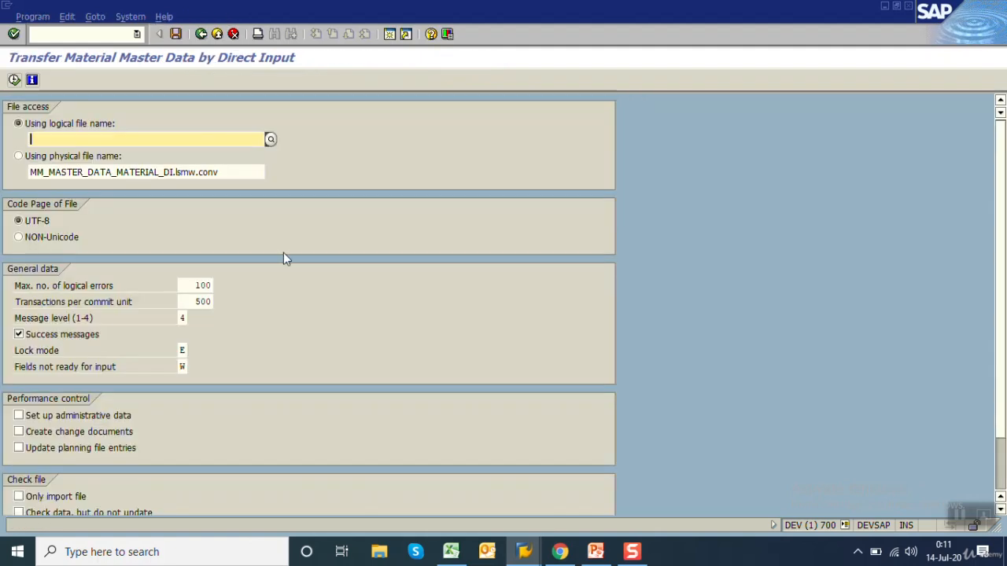
click(18, 156)
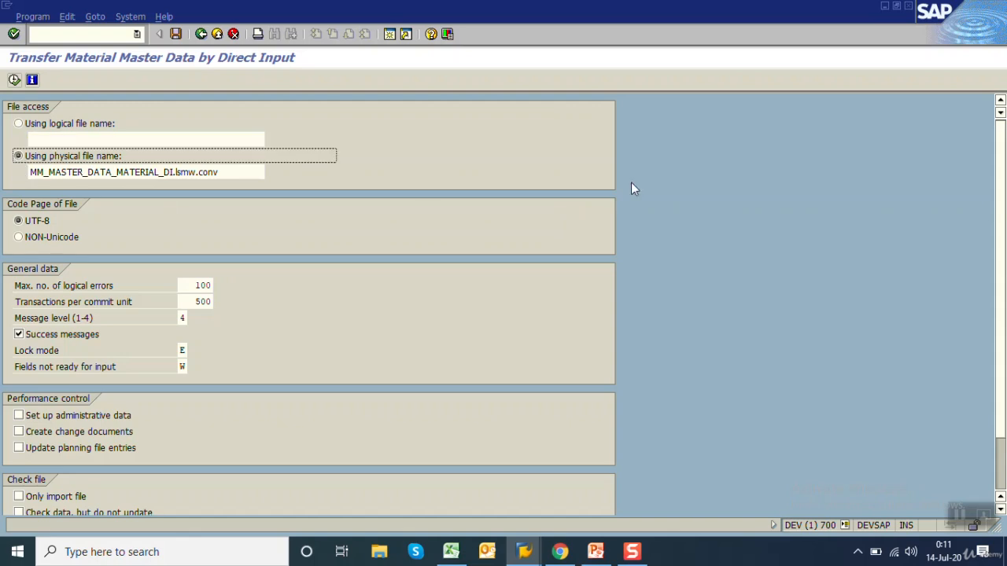
drag(1000, 160, 1004, 226)
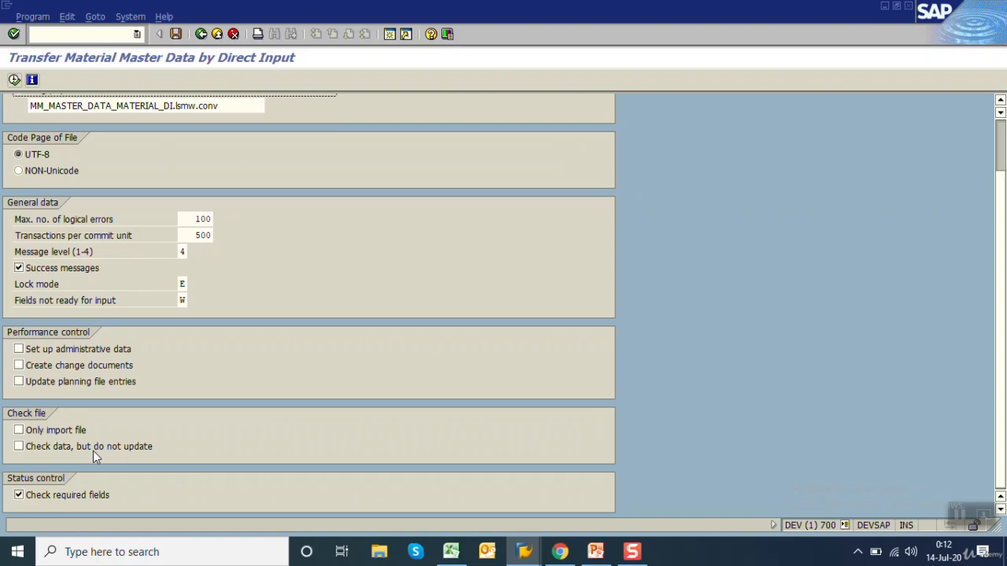
Enable Check data, but do not update, run the direct input in test mode, and acknowledge the information messages
click(93, 449)
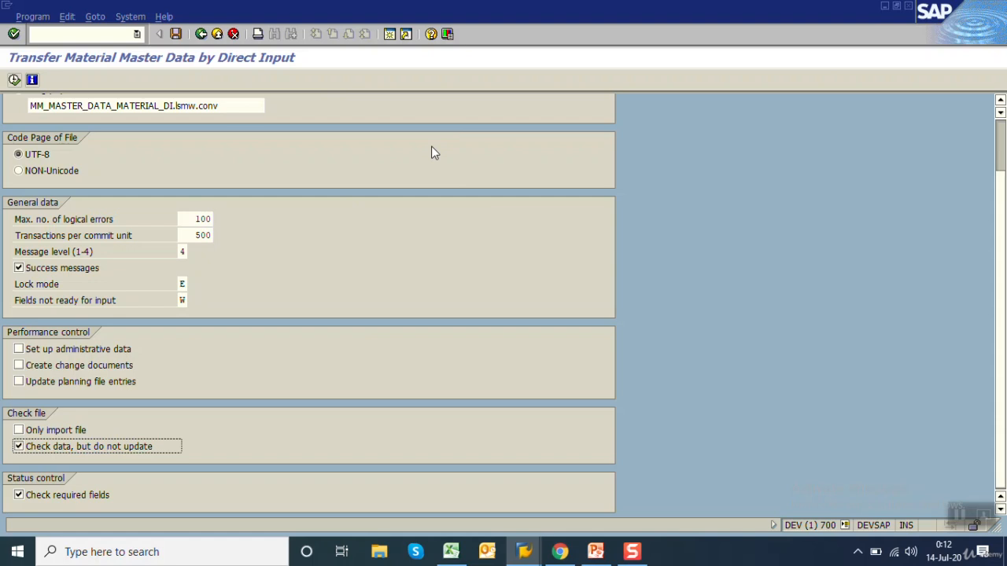
click(14, 79)
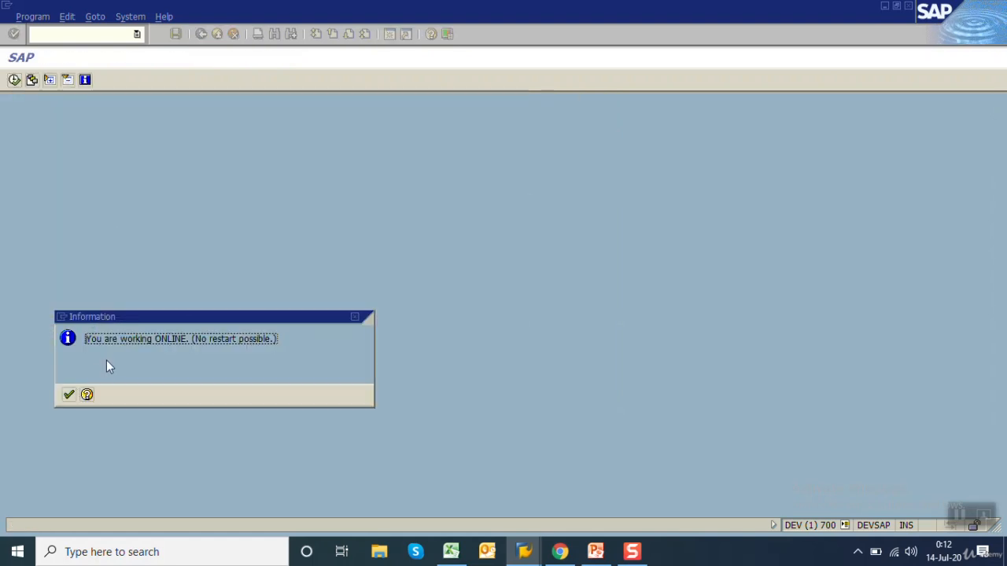
click(70, 396)
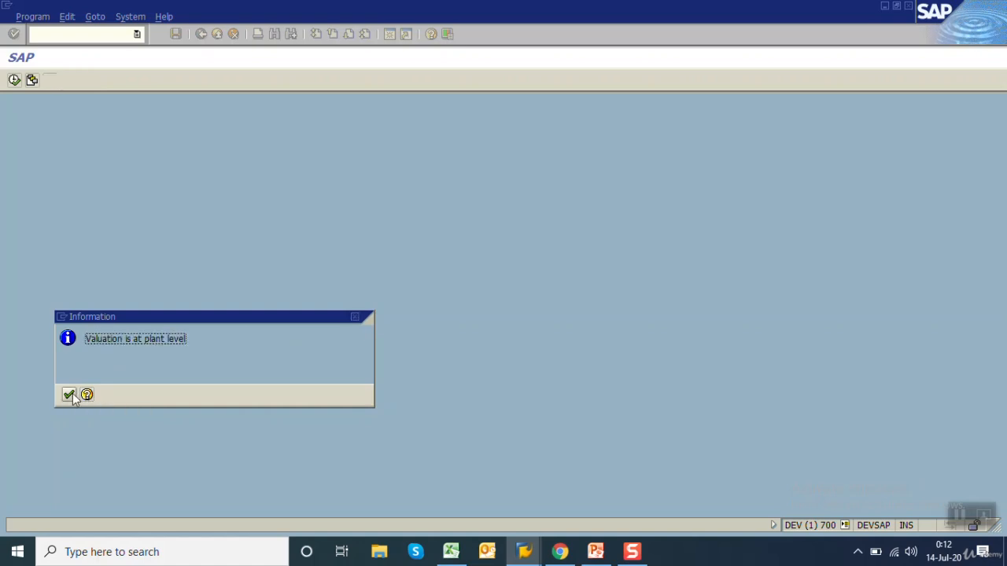
click(71, 395)
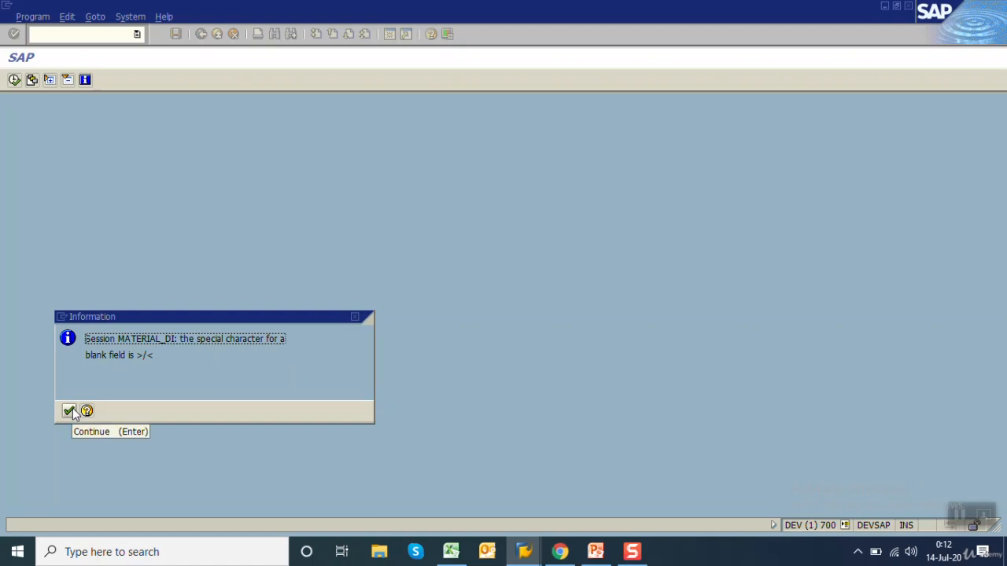
click(69, 412)
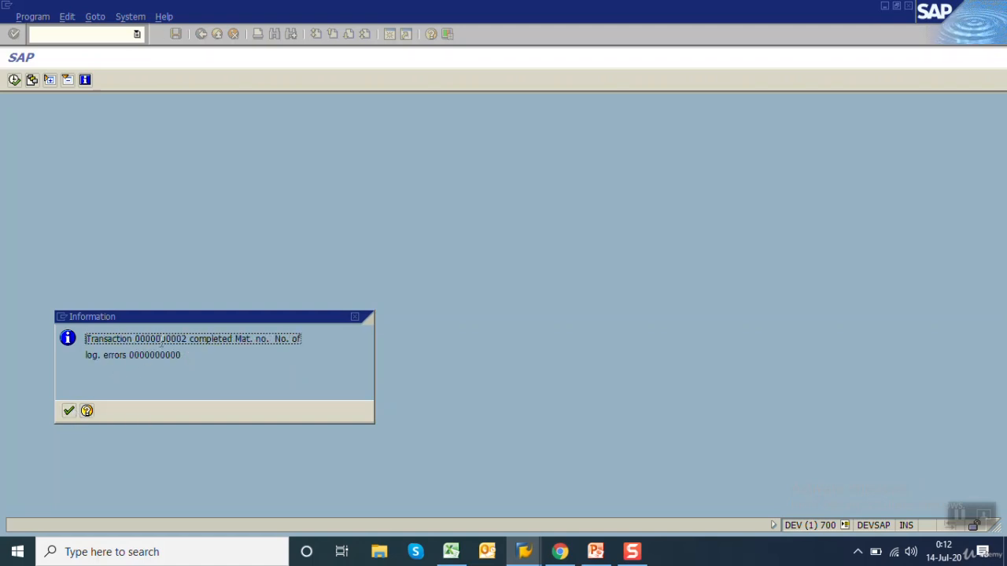
click(67, 416)
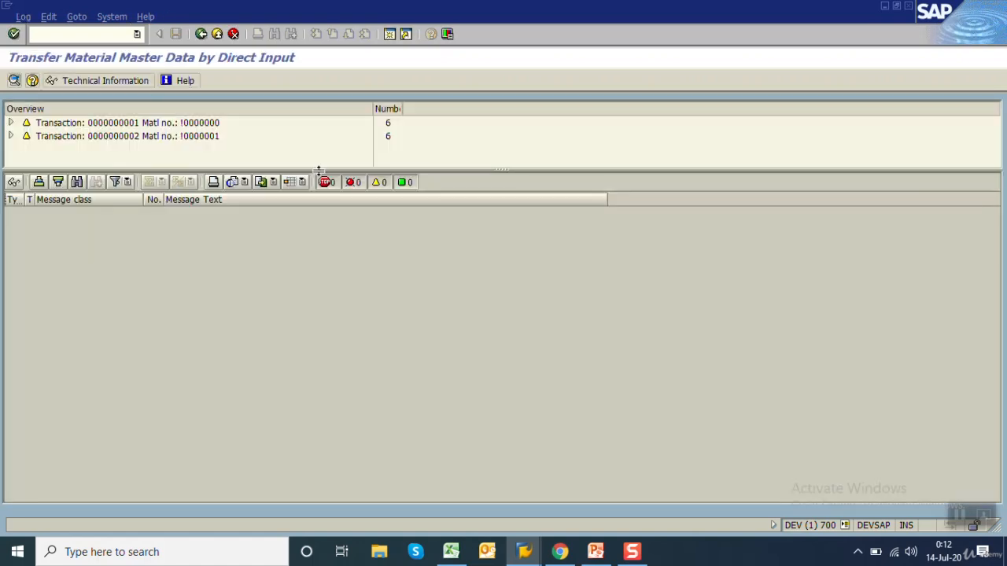
Enlarge the test log's overview, examine the messages of the first transaction, and return to the direct input selection screen
drag(321, 169, 337, 244)
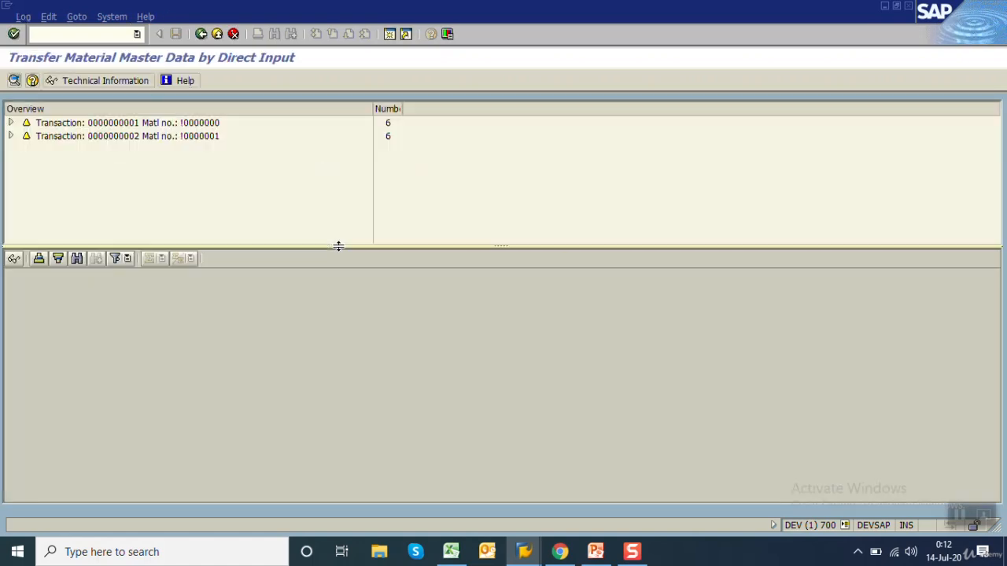
click(11, 123)
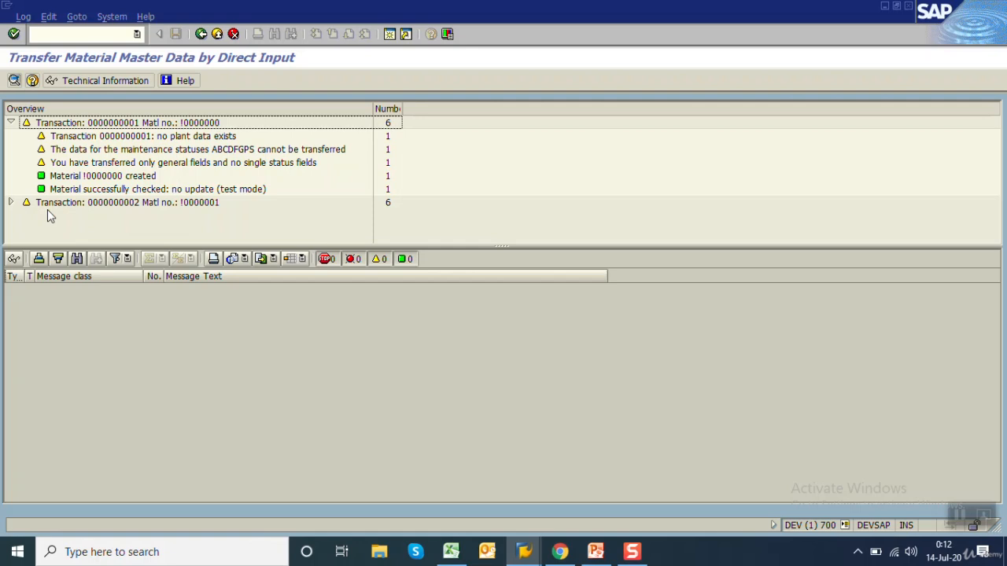
click(242, 193)
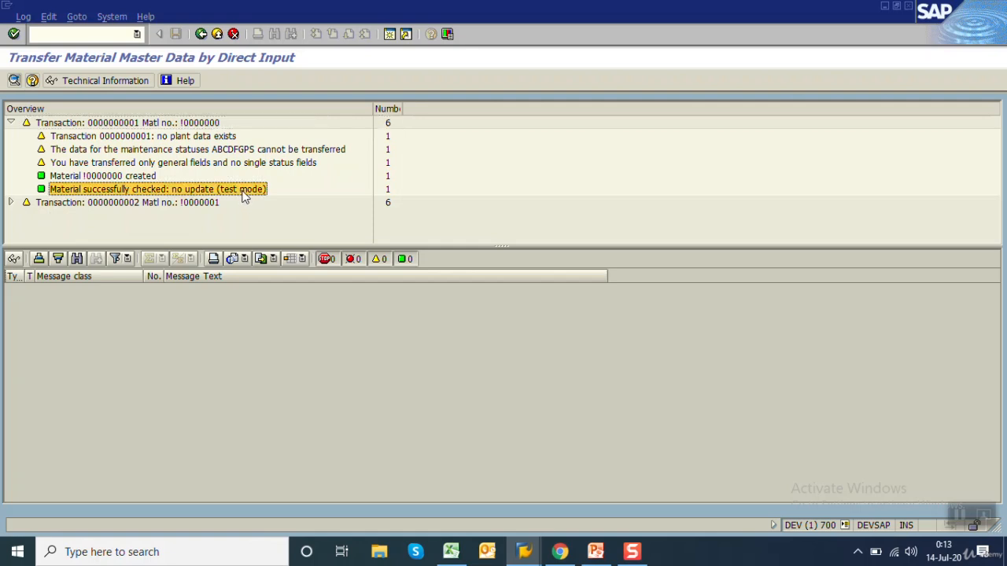
click(212, 123)
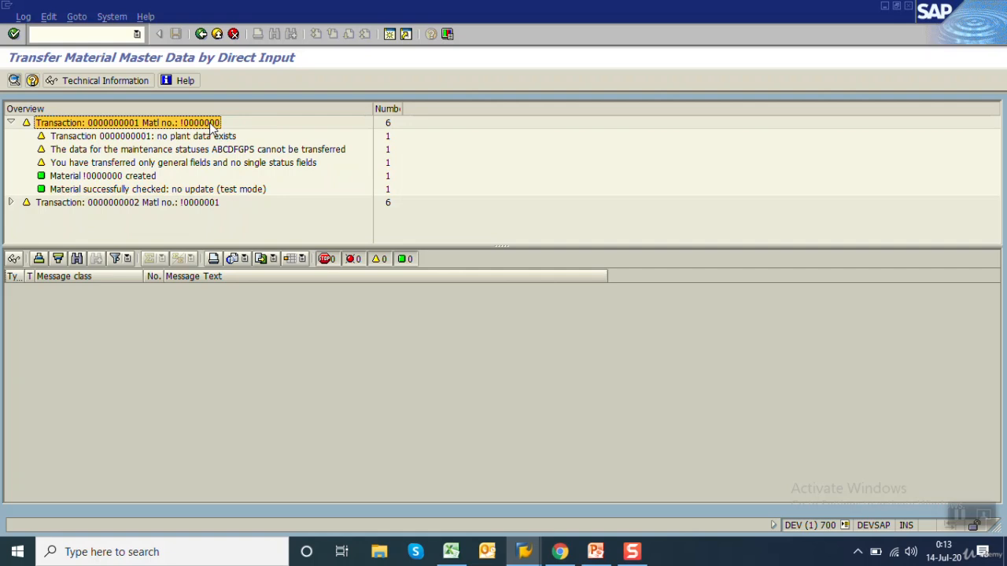
click(191, 207)
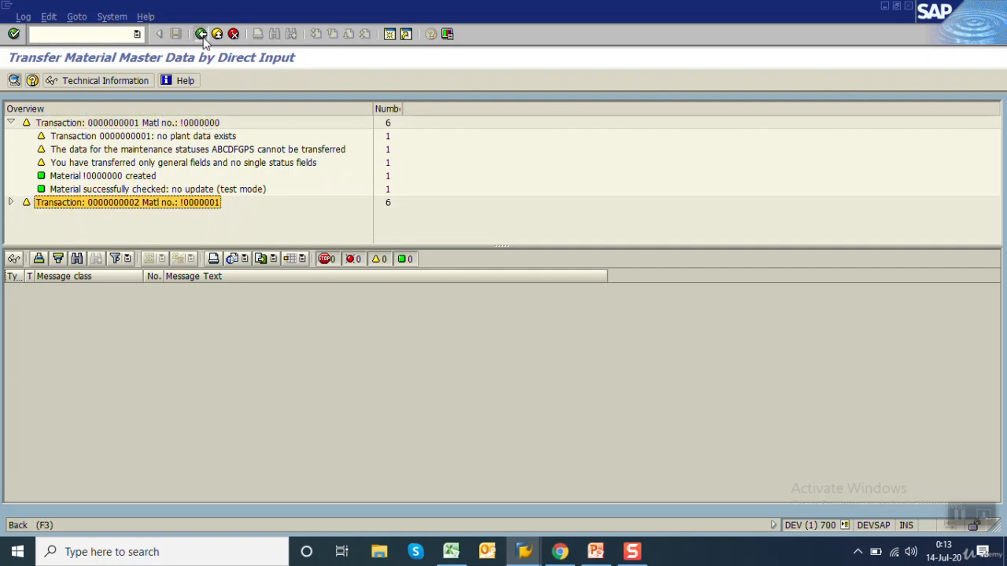
click(201, 36)
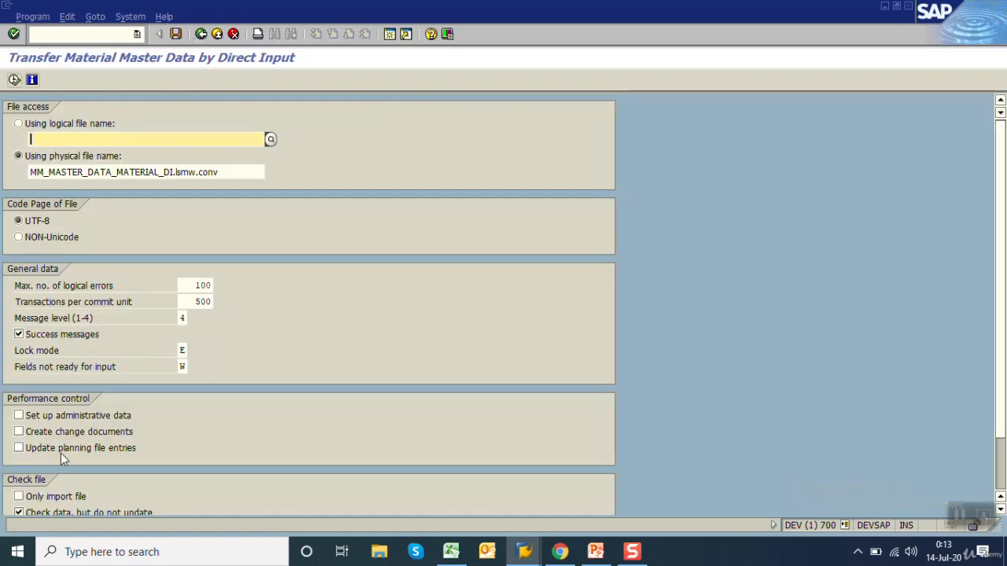
Disable Check data, but do not update, run the direct input as a real update, and acknowledge the information messages
scroll(43, 476, down, 2)
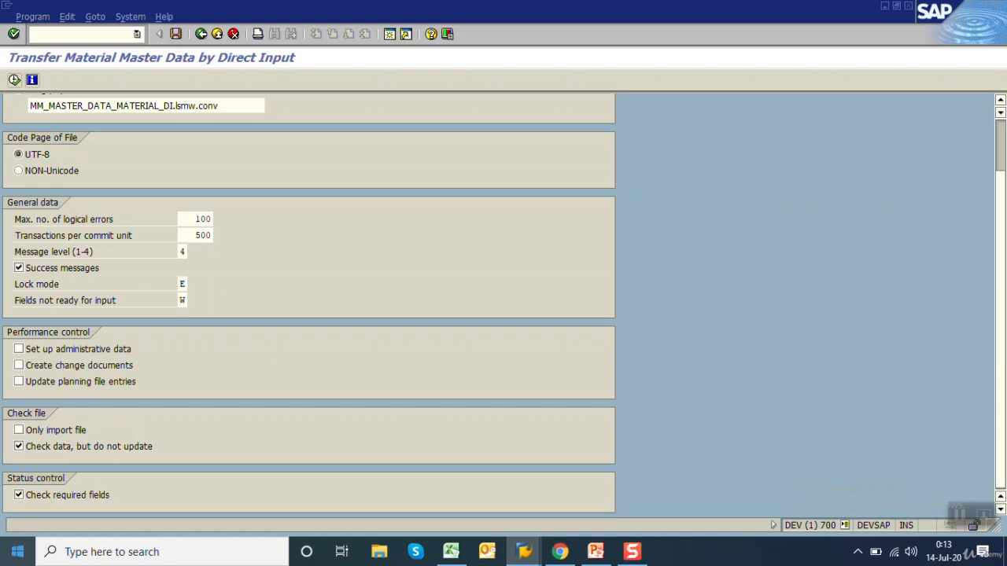
click(19, 446)
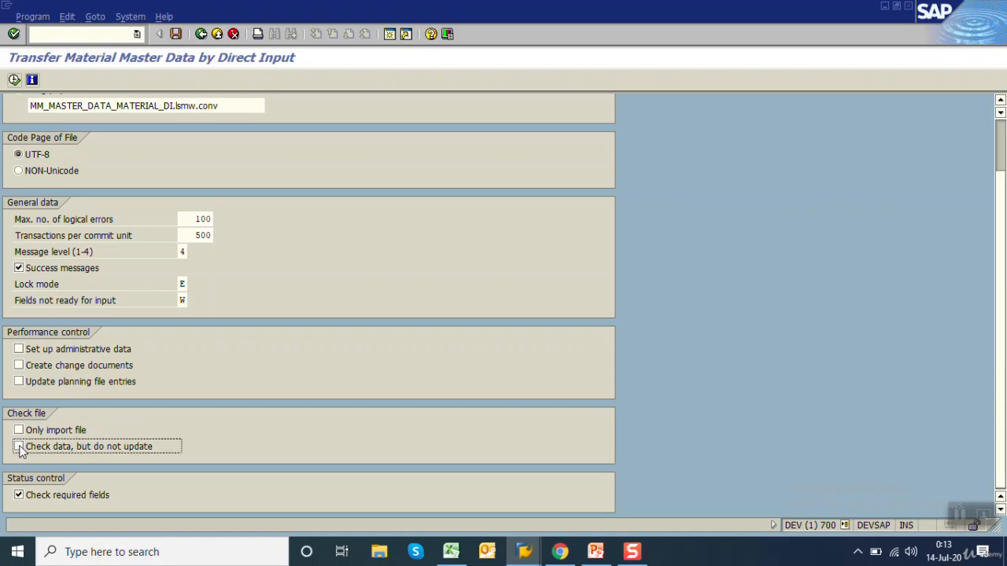
click(14, 79)
click(69, 395)
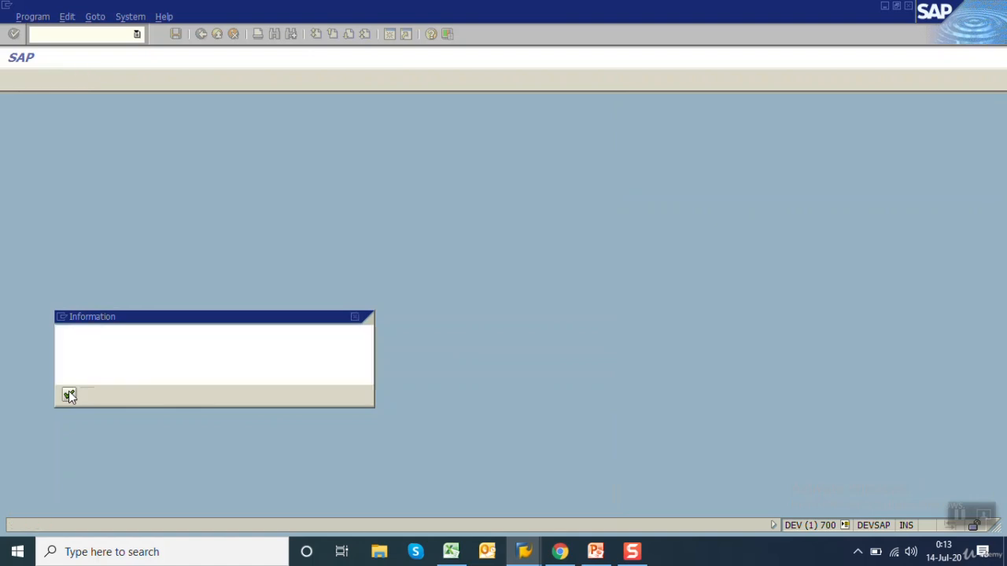
click(70, 395)
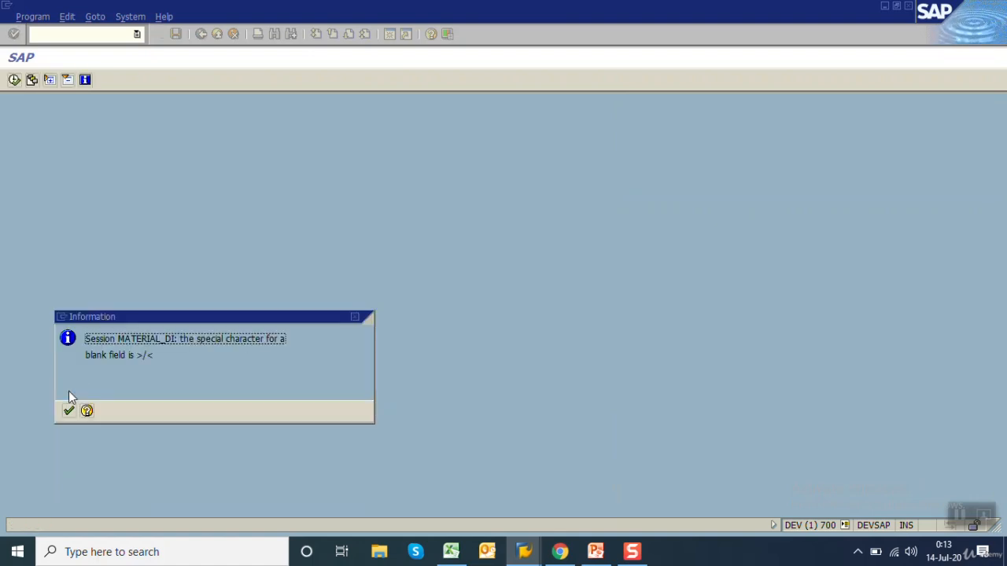
click(68, 406)
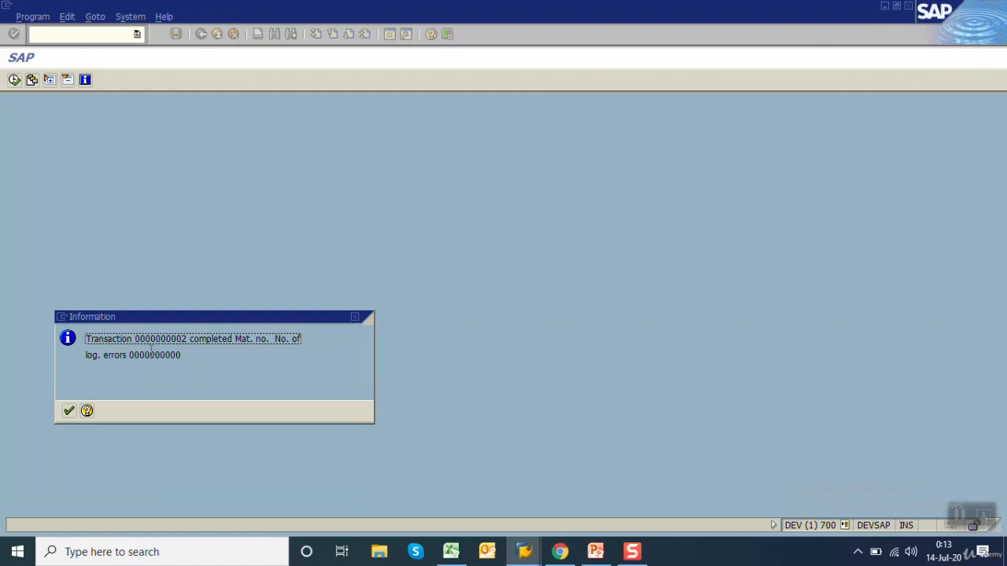
click(188, 339)
click(68, 410)
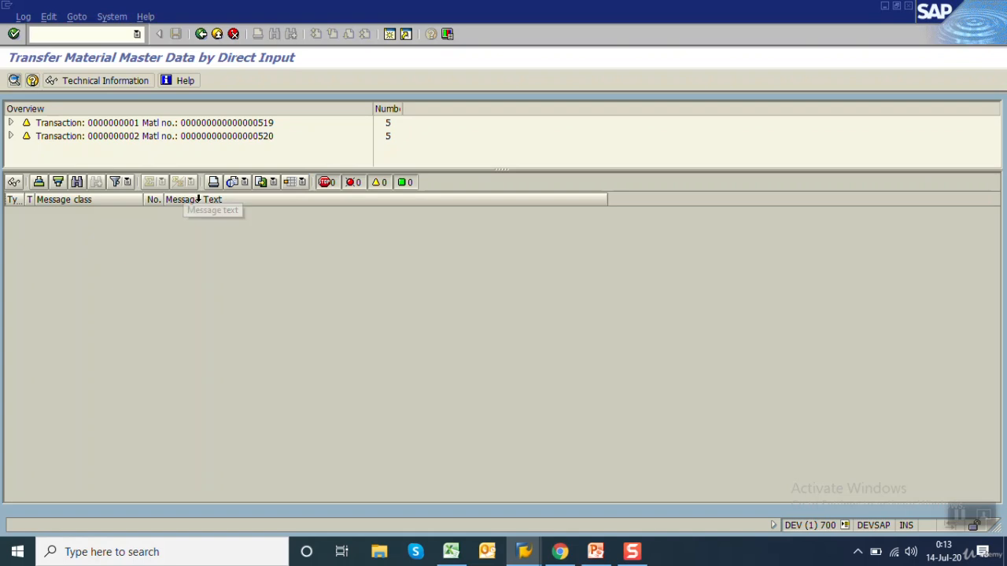
Enlarge the update log's overview and examine the messages of both transactions
drag(264, 171, 283, 297)
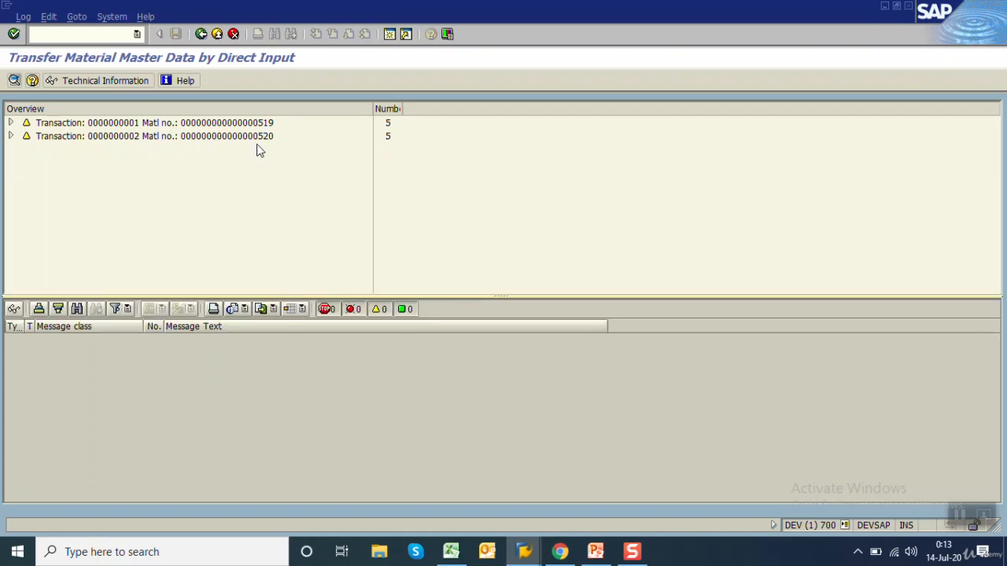
click(10, 122)
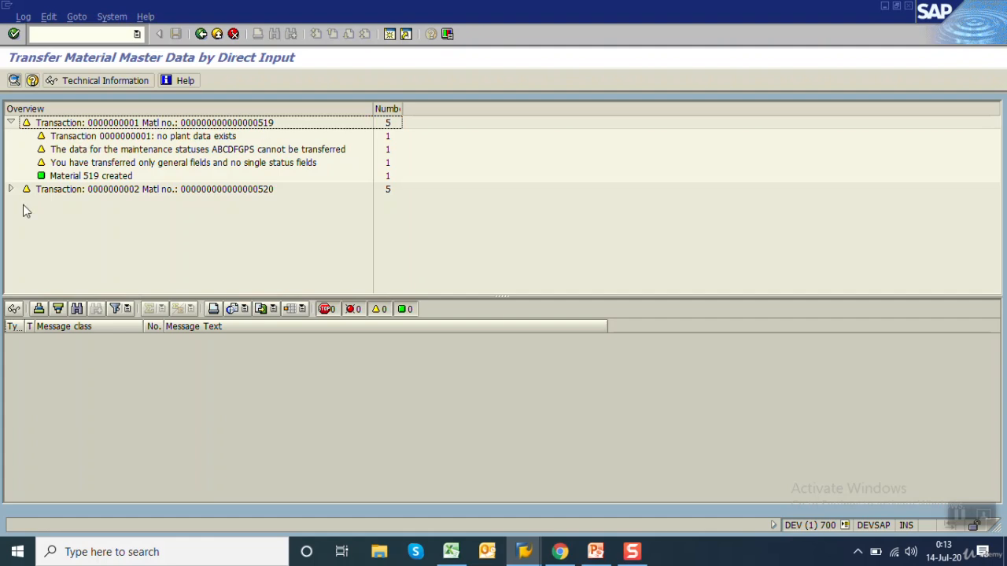
click(10, 189)
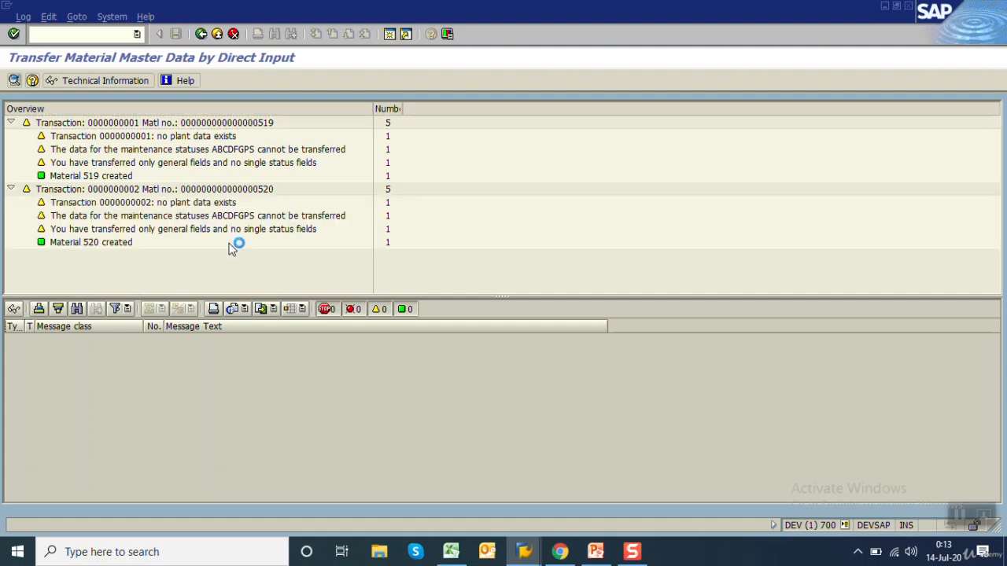
click(118, 243)
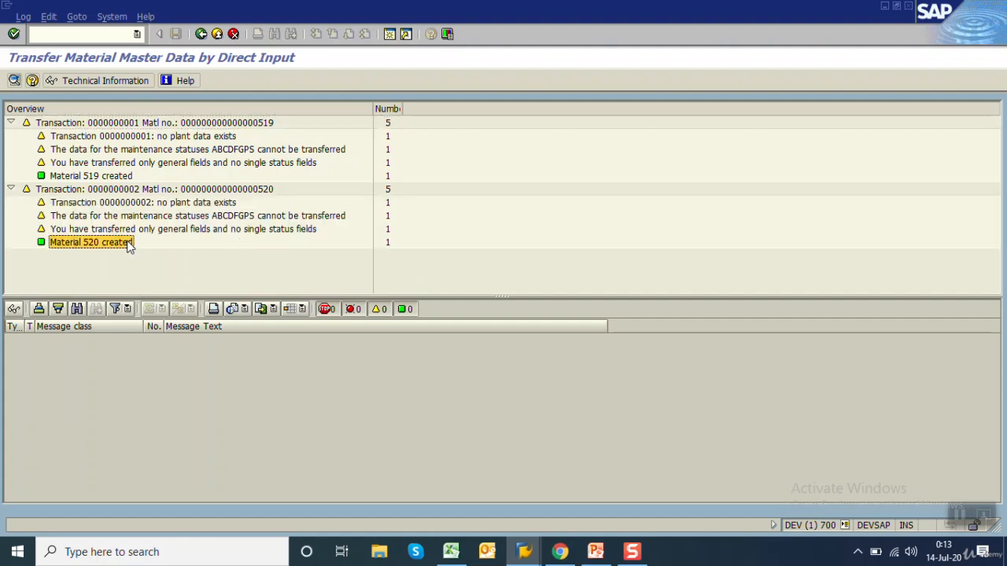
Switch to the Display Material session and display the Basic Data 1 view of material 519
click(525, 560)
click(629, 521)
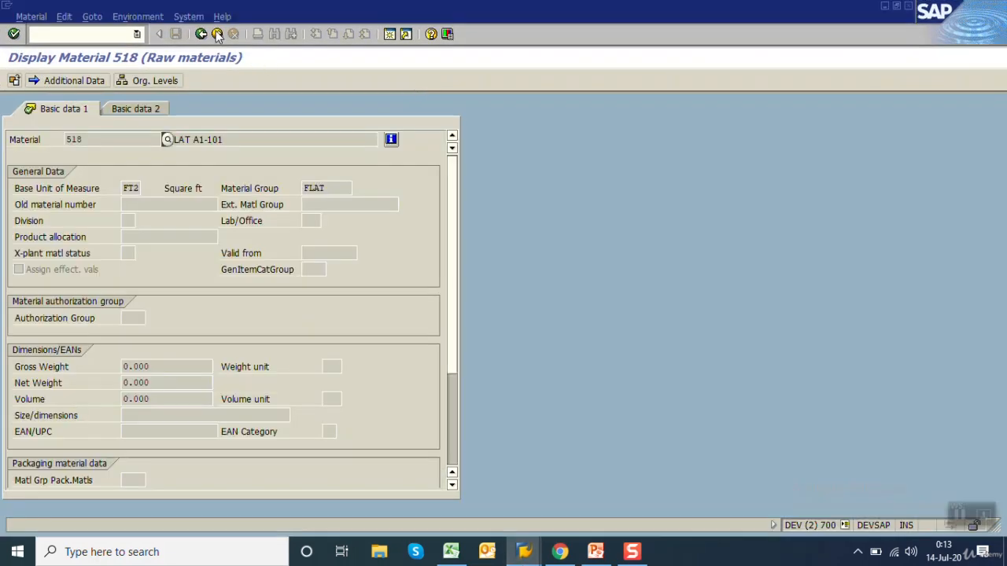
drag(244, 142, 122, 152)
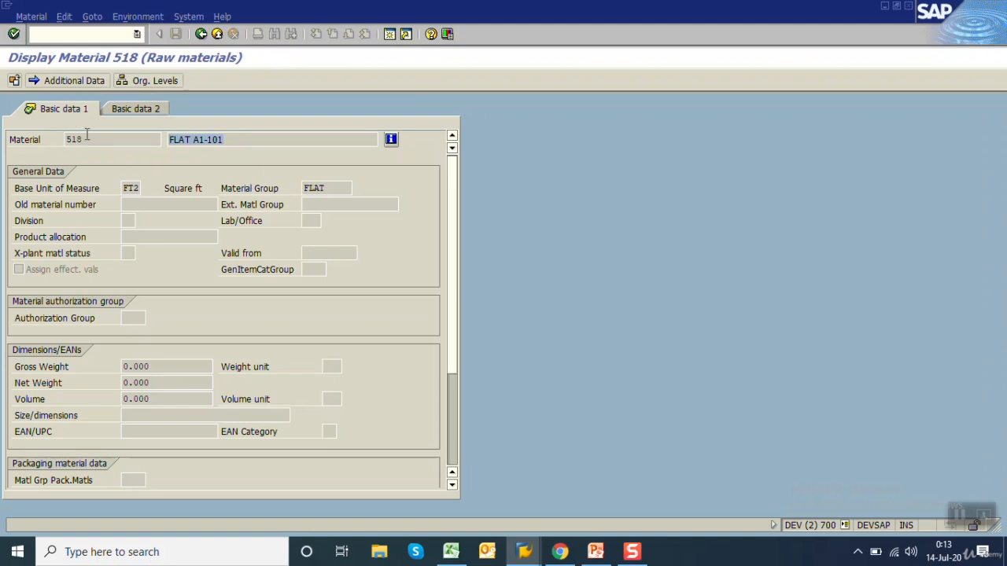
click(202, 34)
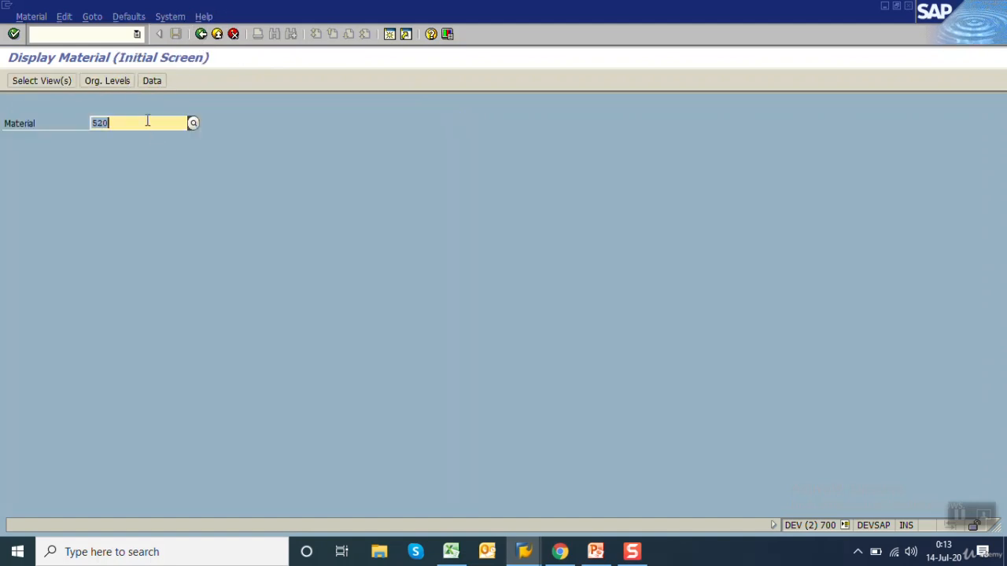
key(BackSpace)
text(519)
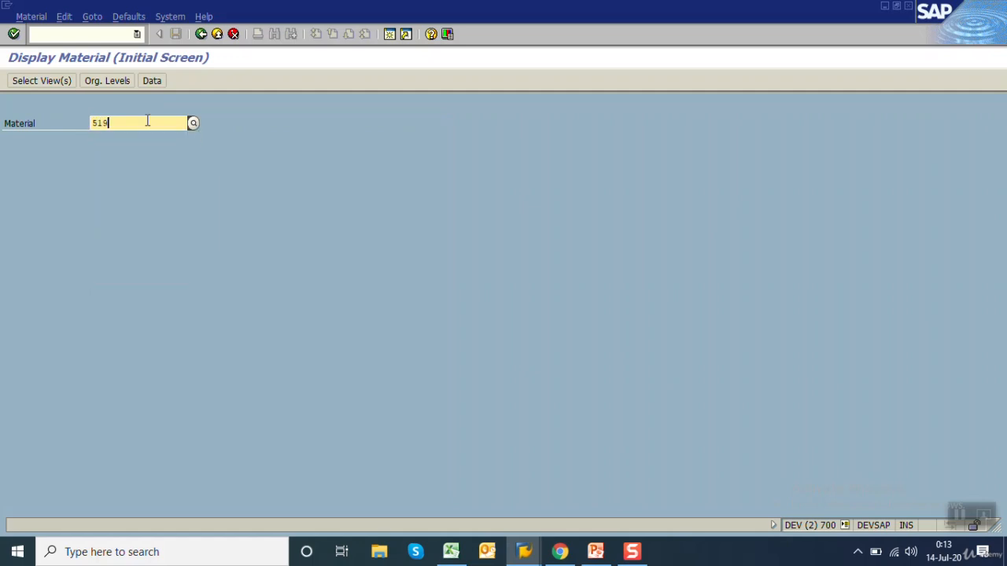
key(Return)
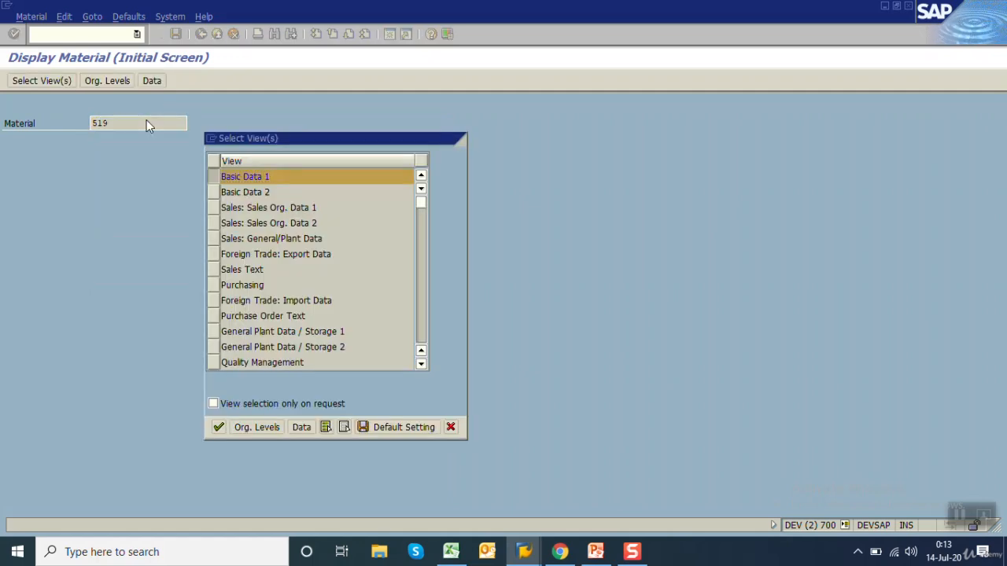
key(Return)
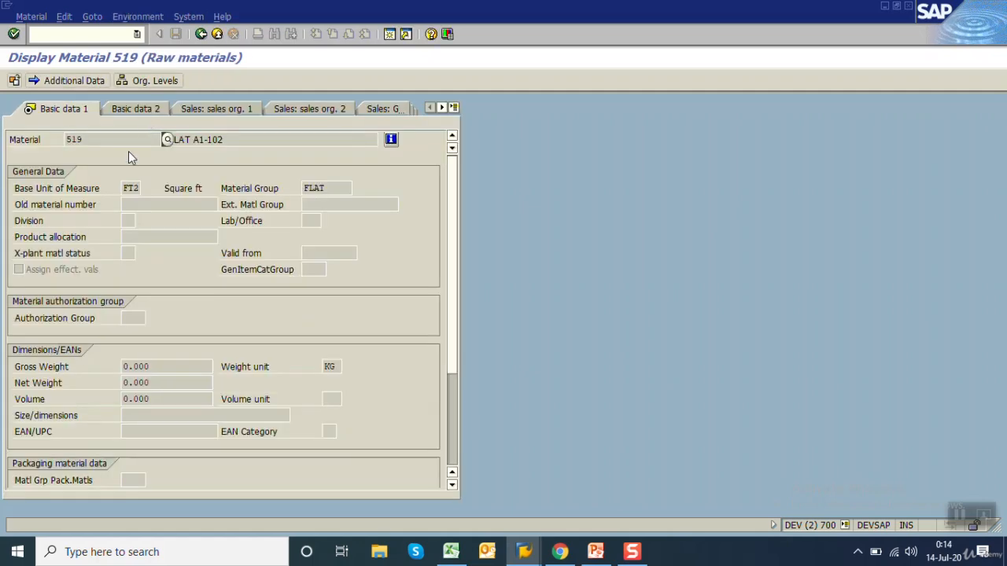
Check the description of material 519 against the source records in the Excel sheet, and return to SAP
click(248, 134)
drag(256, 138, 186, 139)
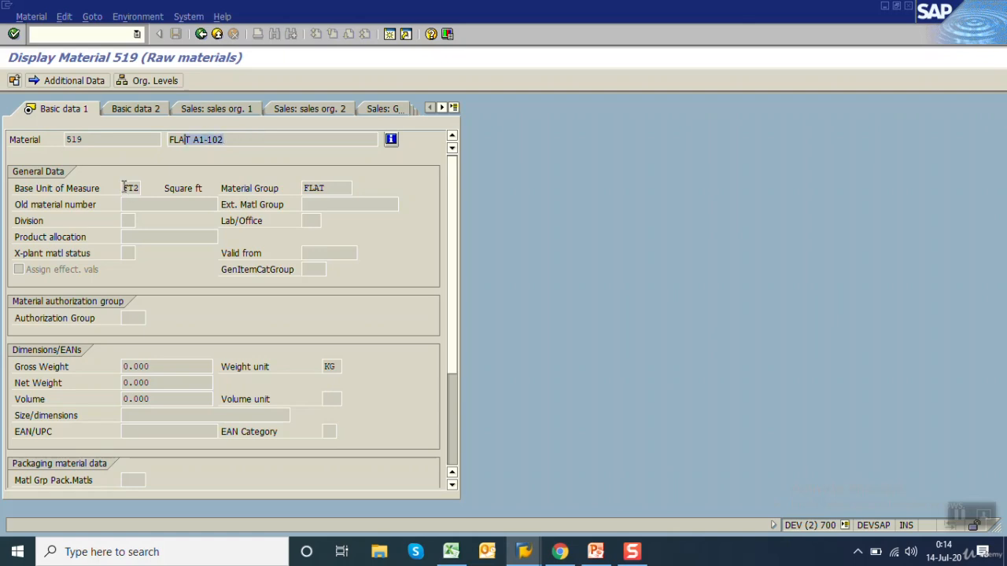
click(451, 552)
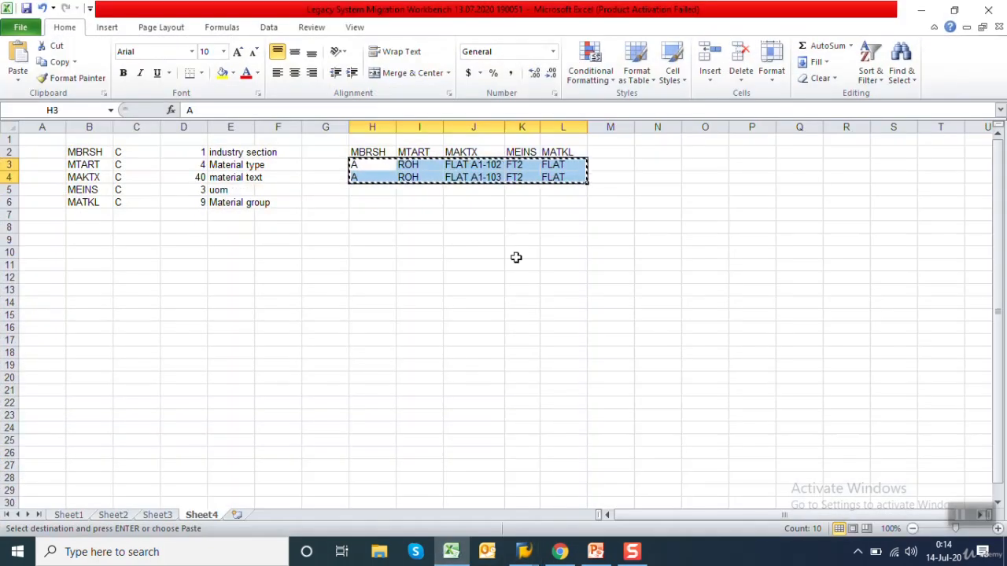
click(921, 9)
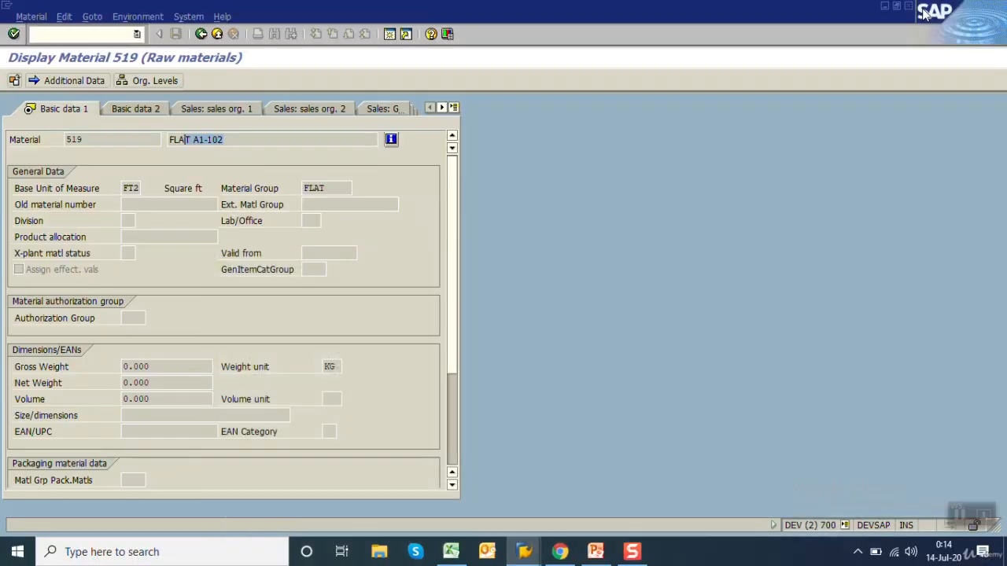
Display the Basic Data 1 view of material 520 and check its description
click(201, 34)
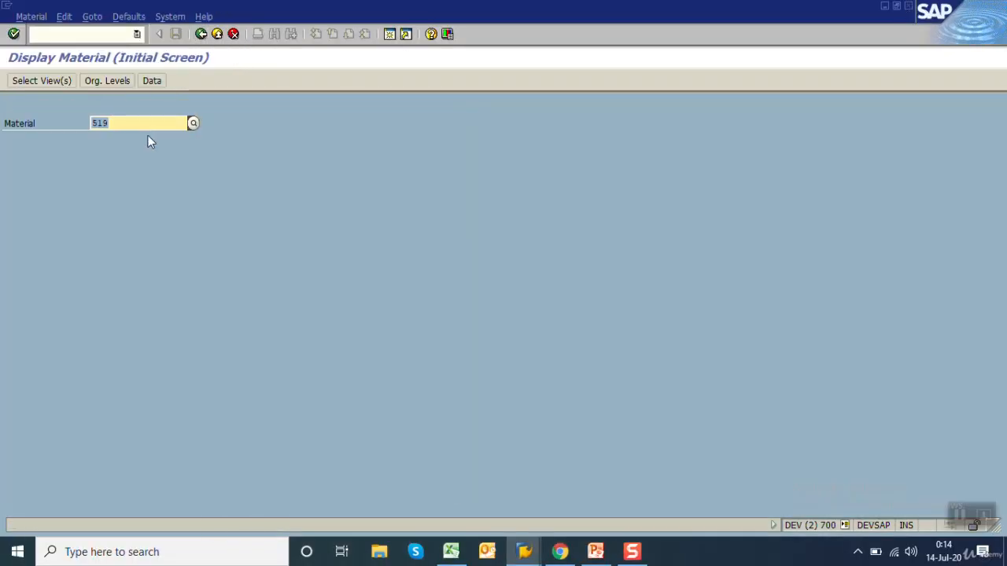
text(519)
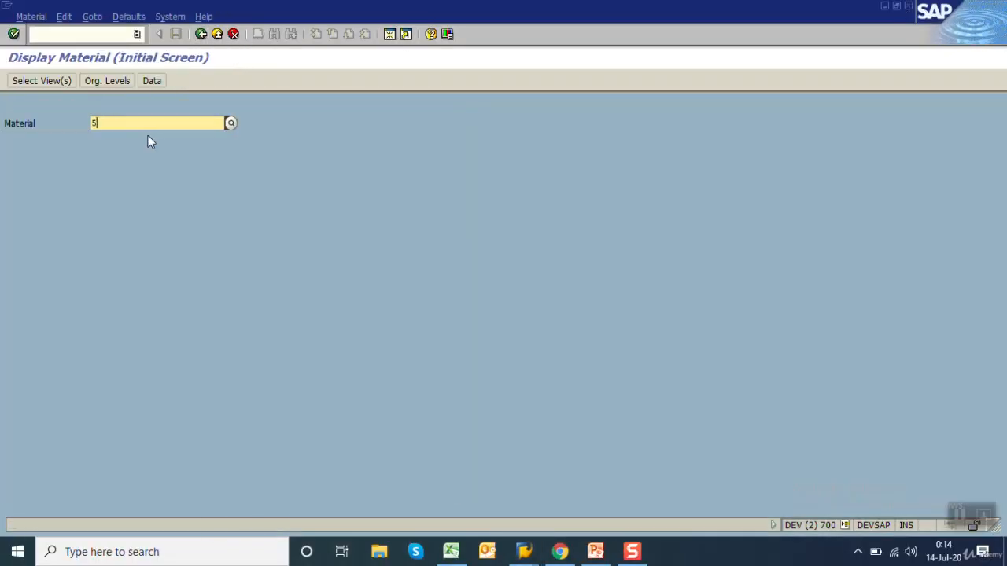
key(Return)
text(520)
key(Return)
key(Return)
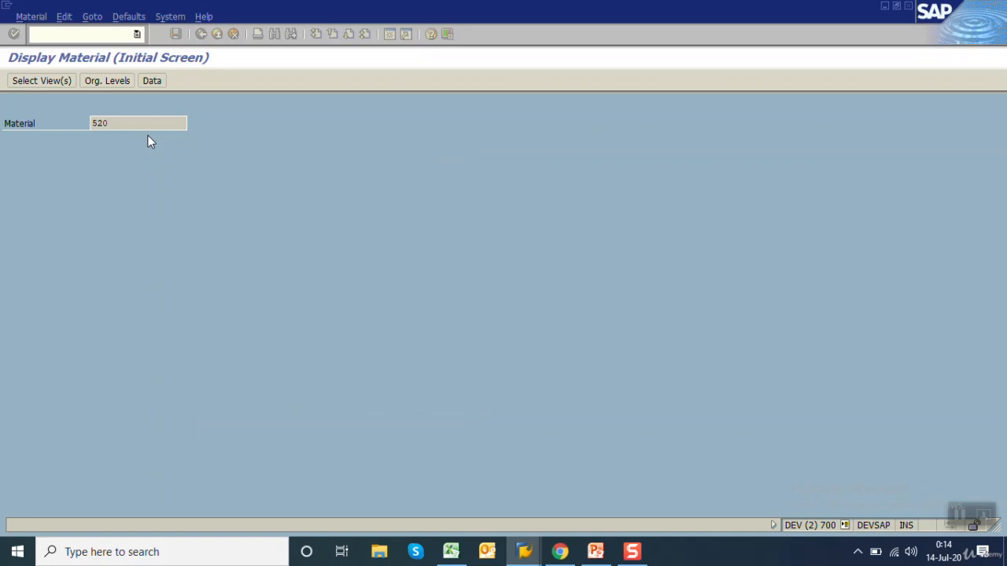
click(225, 139)
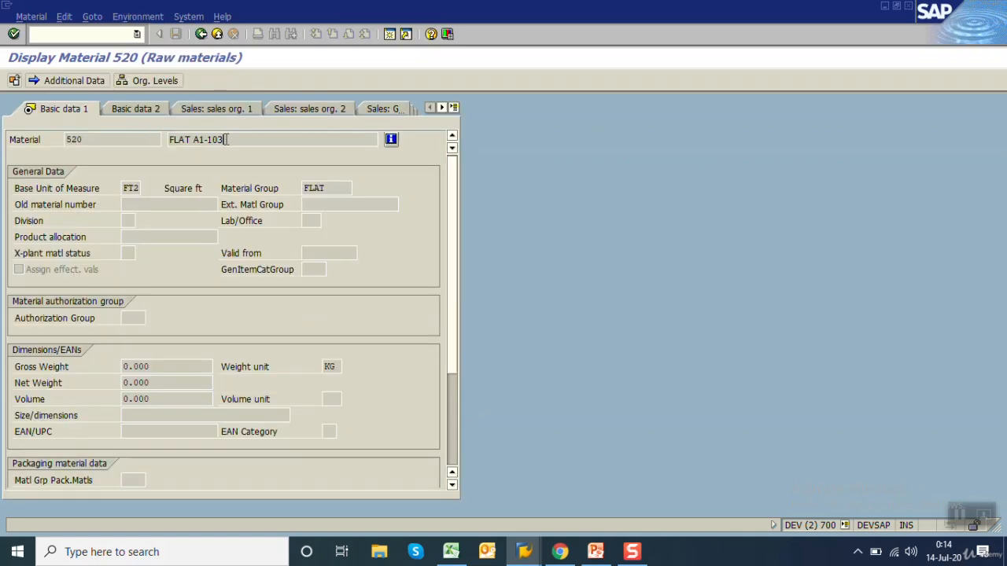
Check the description and material group of material 520, and leave Display Material for the SAP Easy Access screen
click(193, 139)
click(349, 184)
click(200, 34)
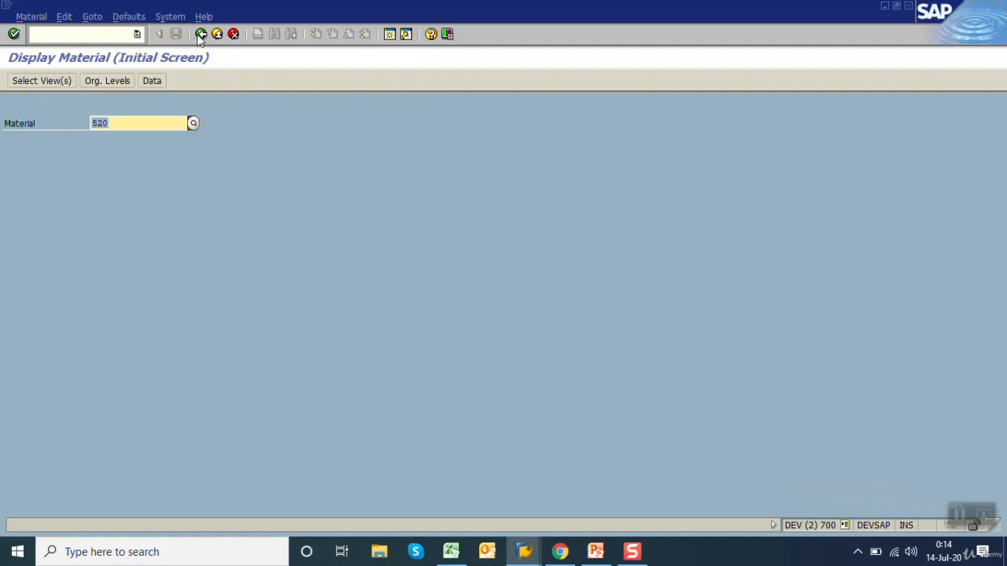
click(200, 34)
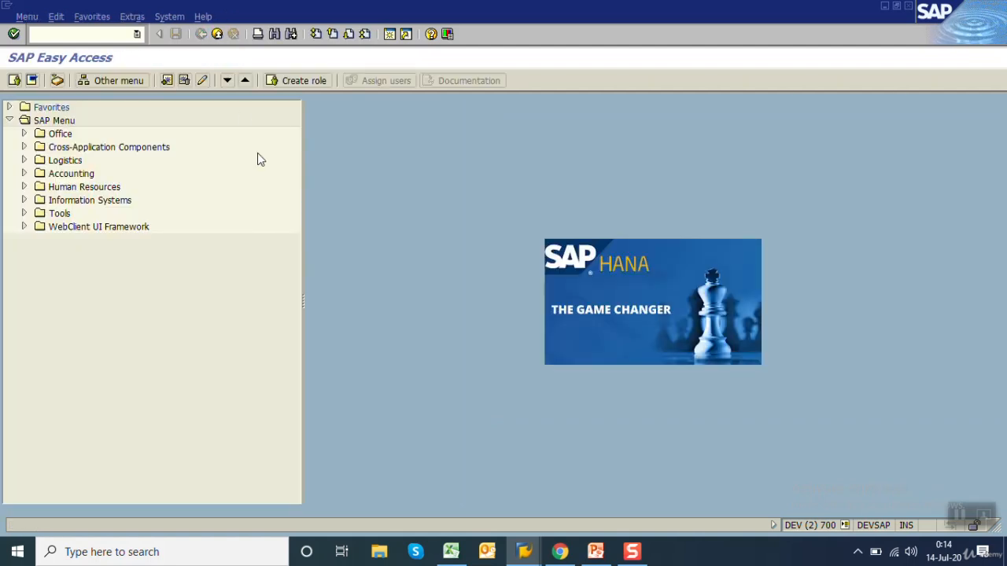
Switch to the PowerPoint presentation and review the LSMW Direct Input Method title slide and the migration steps on slide 24
click(596, 552)
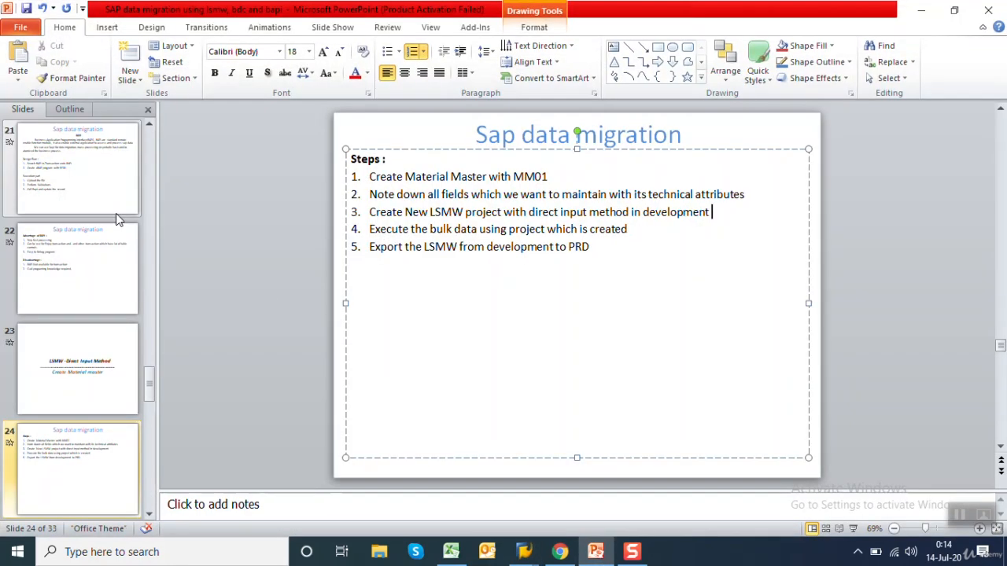
click(107, 363)
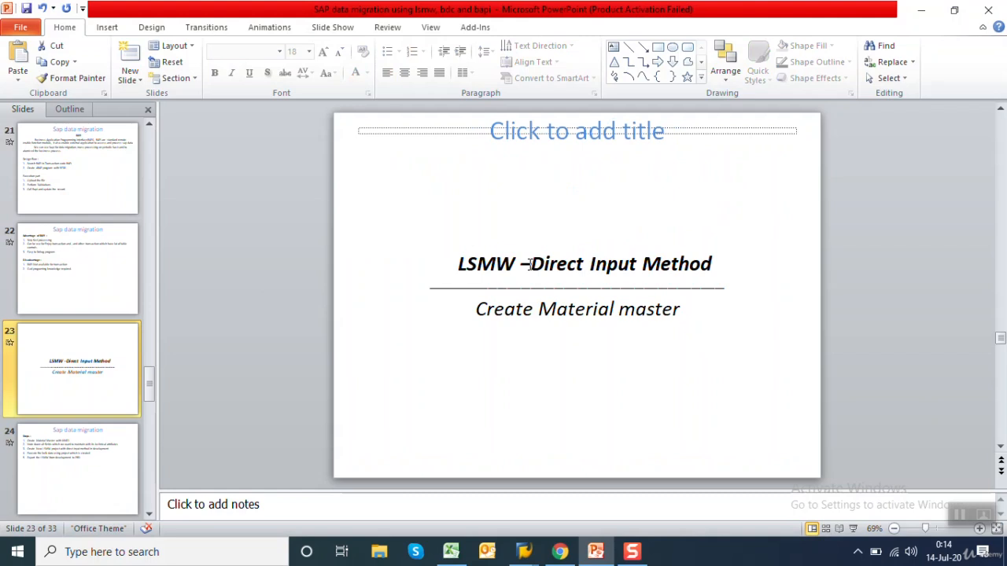
click(97, 457)
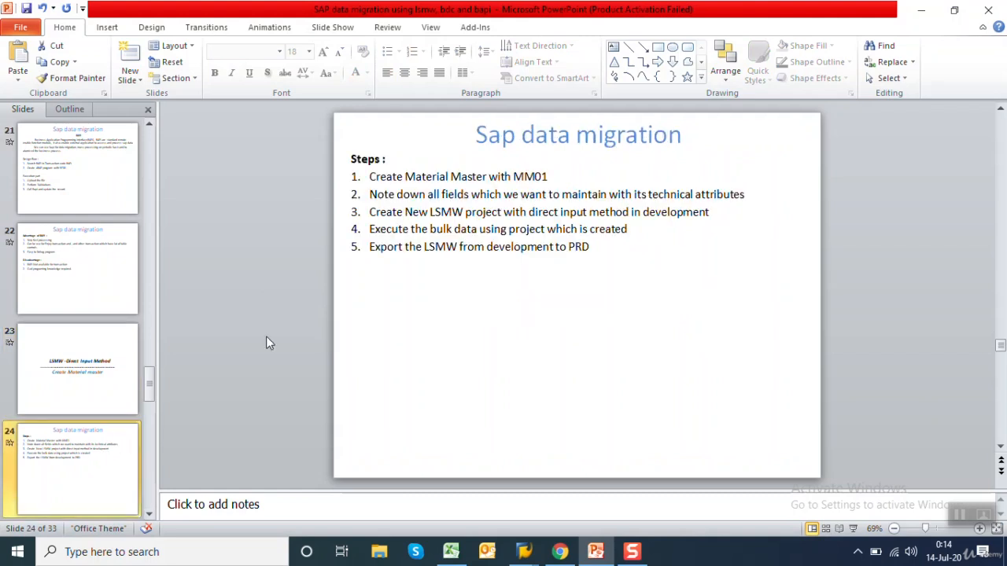
click(369, 211)
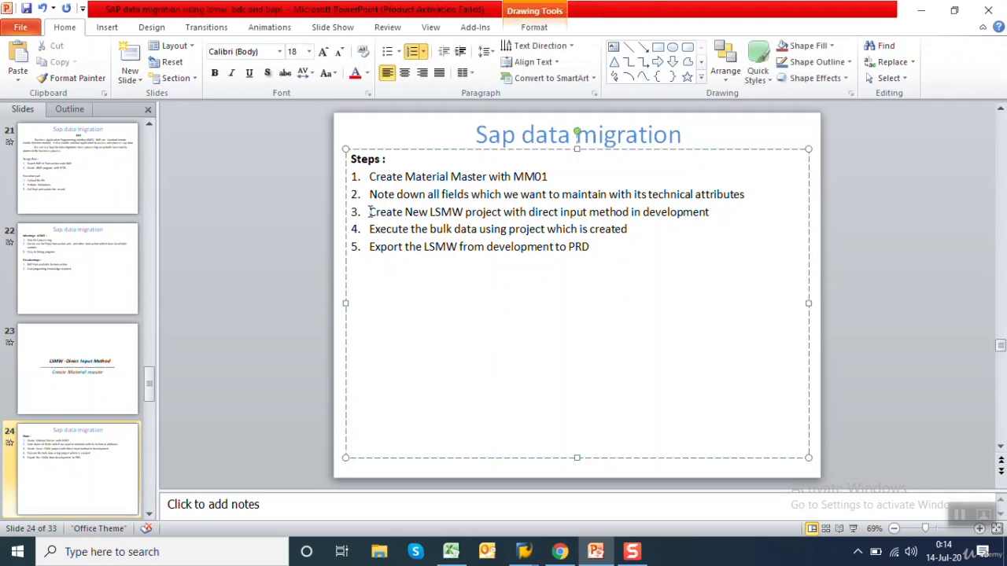